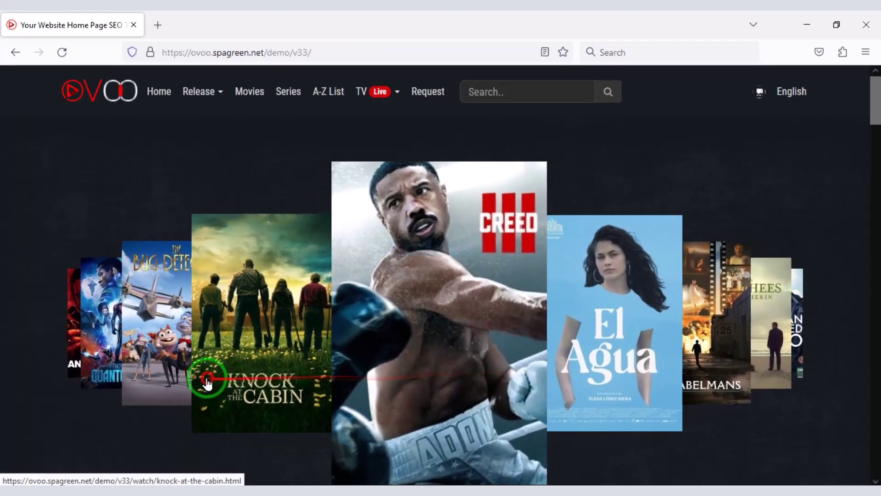
- Scroll through the OVOO demo home page's slider, TV series and channel sections and back up
{"action": "scroll", "coordinate": [485, 372], "scroll_direction": "down", "scroll_amount": 10}
{"action": "scroll", "coordinate": [97, 285], "scroll_direction": "down", "scroll_amount": 15}
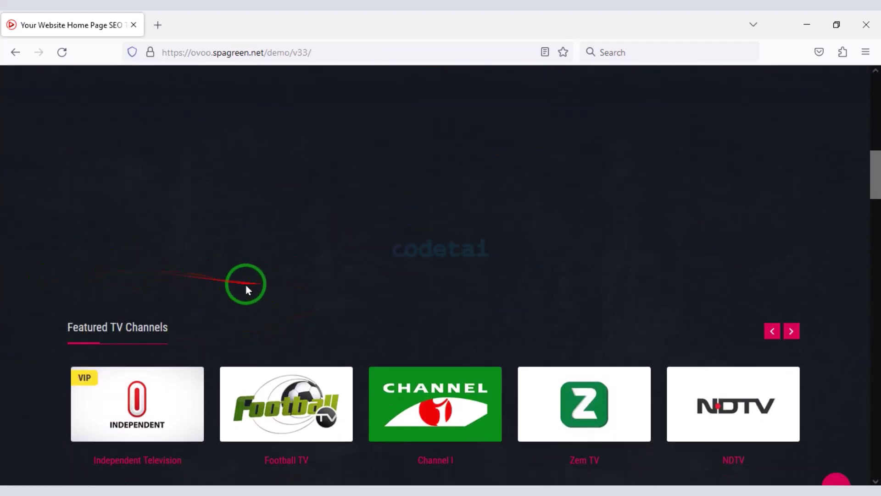
{"action": "scroll", "coordinate": [301, 367], "scroll_direction": "down", "scroll_amount": 12}
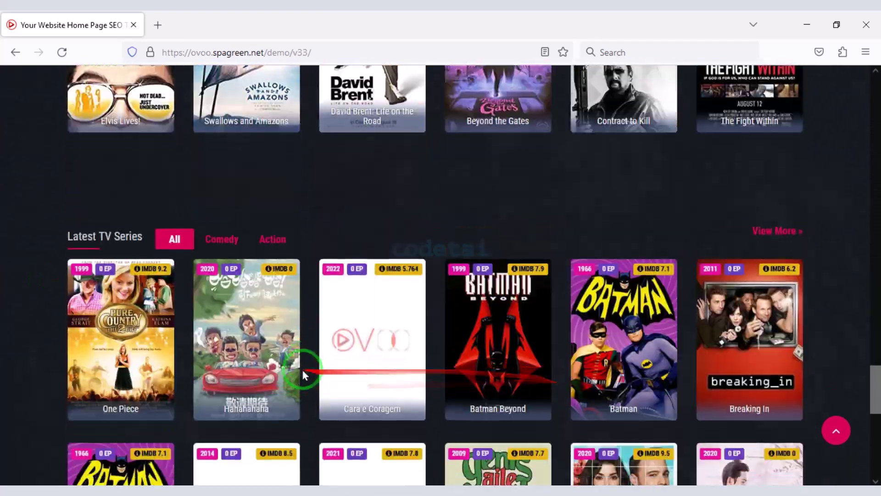
{"action": "scroll", "coordinate": [477, 381], "scroll_direction": "up", "scroll_amount": 4}
{"action": "scroll", "coordinate": [514, 378], "scroll_direction": "up", "scroll_amount": 15}
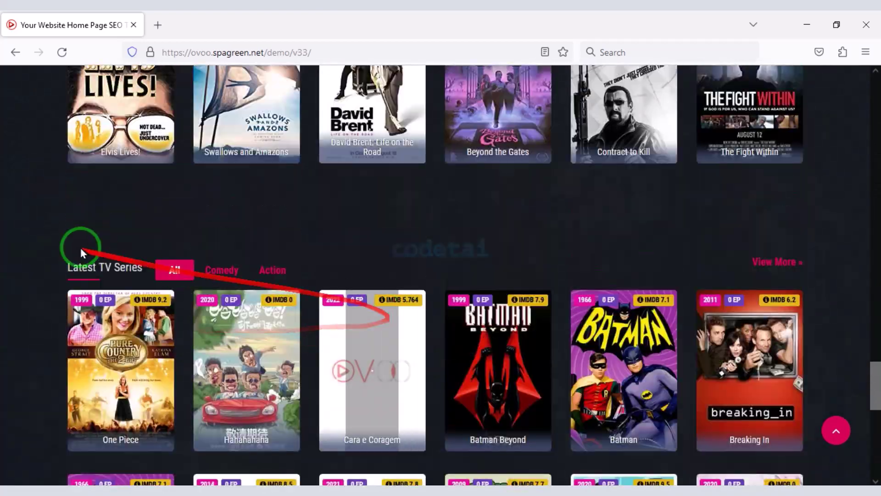
{"action": "scroll", "coordinate": [457, 329], "scroll_direction": "up", "scroll_amount": 12}
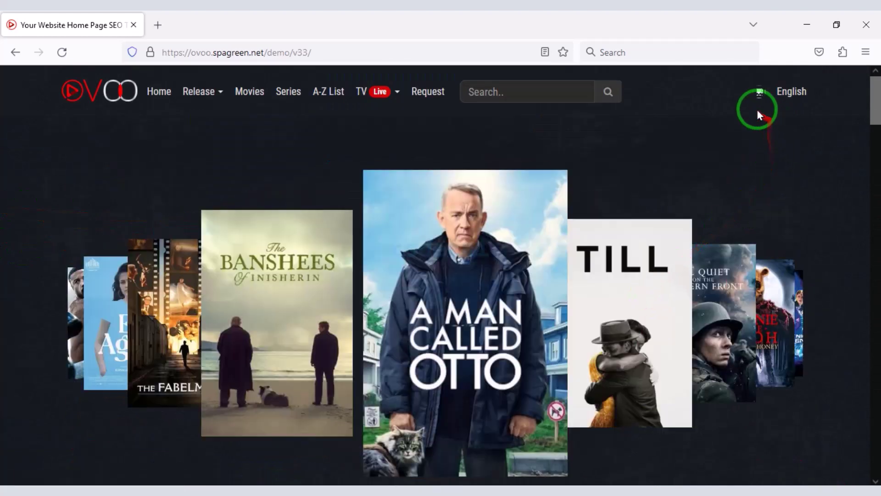
- Open My Subscription and select the Basic plan
{"action": "mouse_move", "coordinate": [760, 106]}
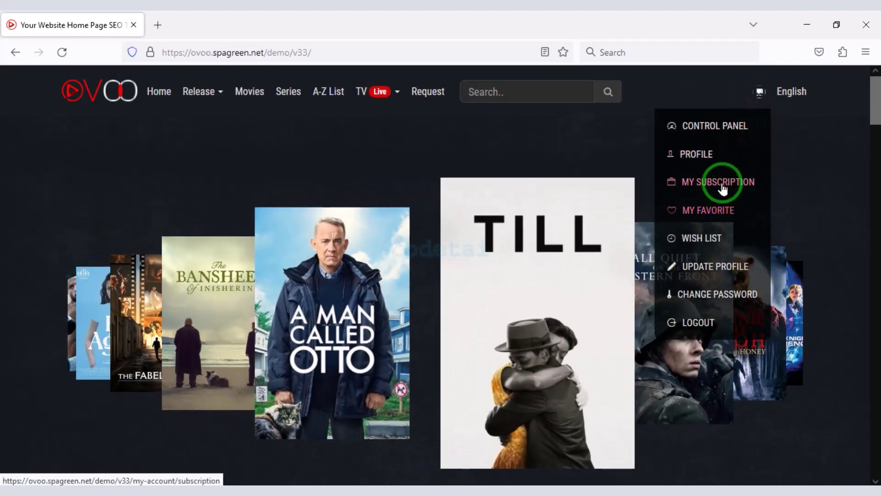
{"action": "left_click", "coordinate": [723, 182]}
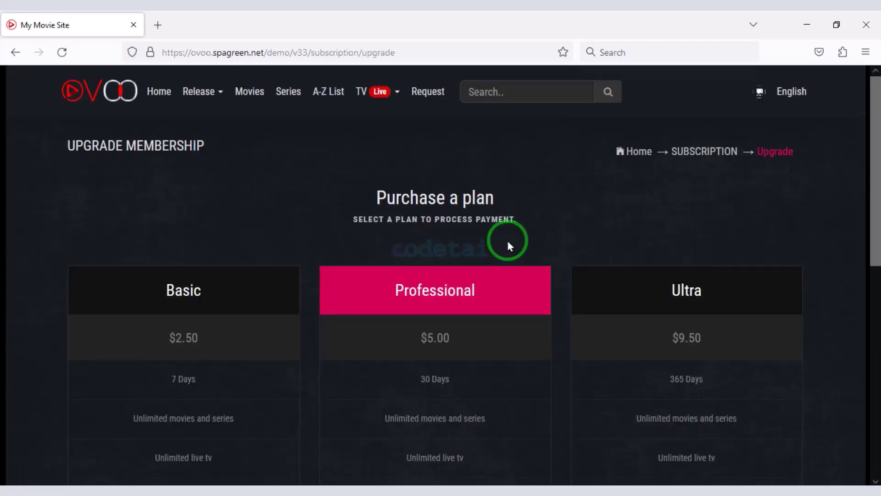
{"action": "scroll", "coordinate": [289, 324], "scroll_direction": "down", "scroll_amount": 3}
{"action": "scroll", "coordinate": [271, 326], "scroll_direction": "down", "scroll_amount": 3}
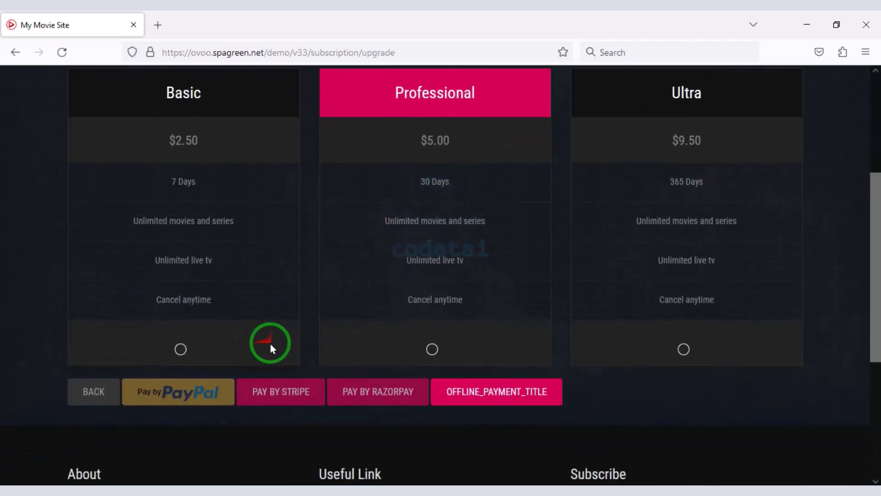
{"action": "scroll", "coordinate": [270, 345], "scroll_direction": "up", "scroll_amount": 3}
{"action": "left_click", "coordinate": [418, 415]}
- Open the Channel I live channel and play its stream
{"action": "scroll", "coordinate": [448, 365], "scroll_direction": "down", "scroll_amount": 2}
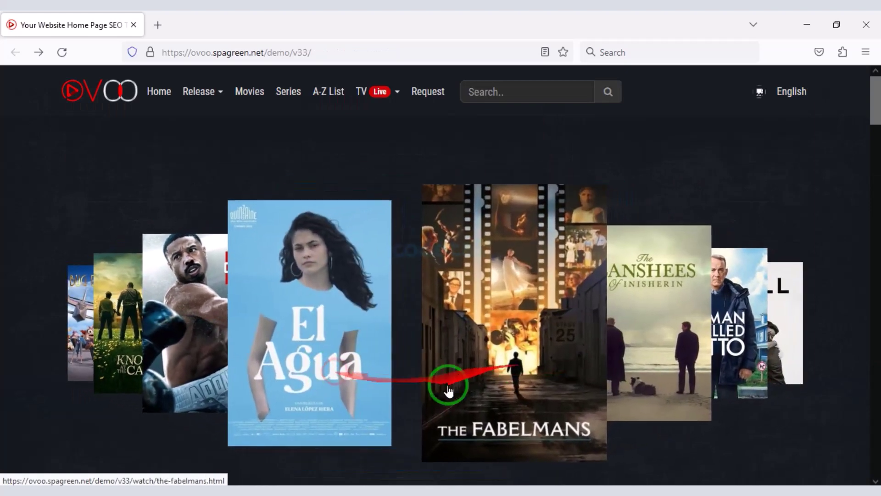
{"action": "scroll", "coordinate": [602, 398], "scroll_direction": "down", "scroll_amount": 2}
{"action": "scroll", "coordinate": [604, 399], "scroll_direction": "down", "scroll_amount": 10}
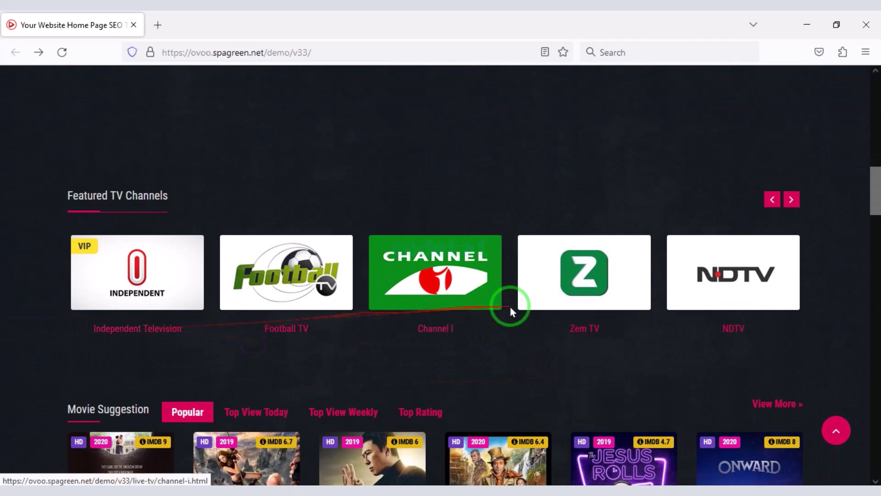
{"action": "left_click", "coordinate": [426, 288]}
{"action": "left_click", "coordinate": [316, 291]}
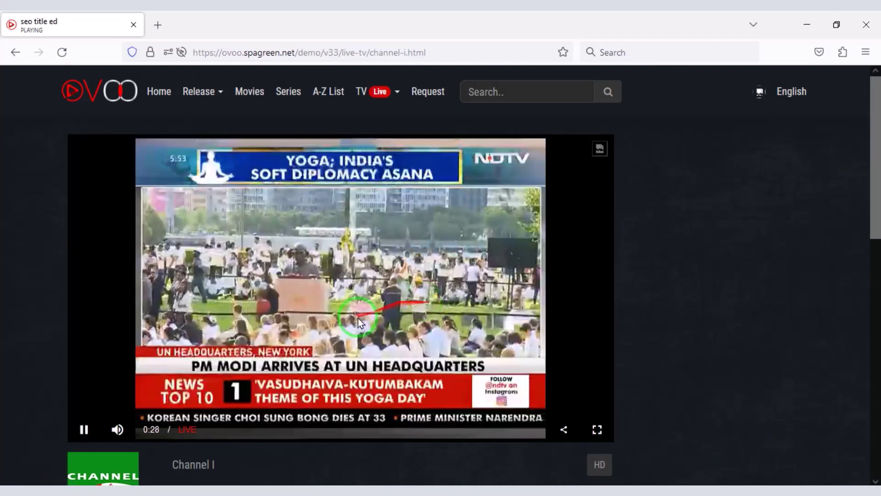
- Open the admin Control Panel from the account menu
{"action": "scroll", "coordinate": [508, 343], "scroll_direction": "down", "scroll_amount": 4}
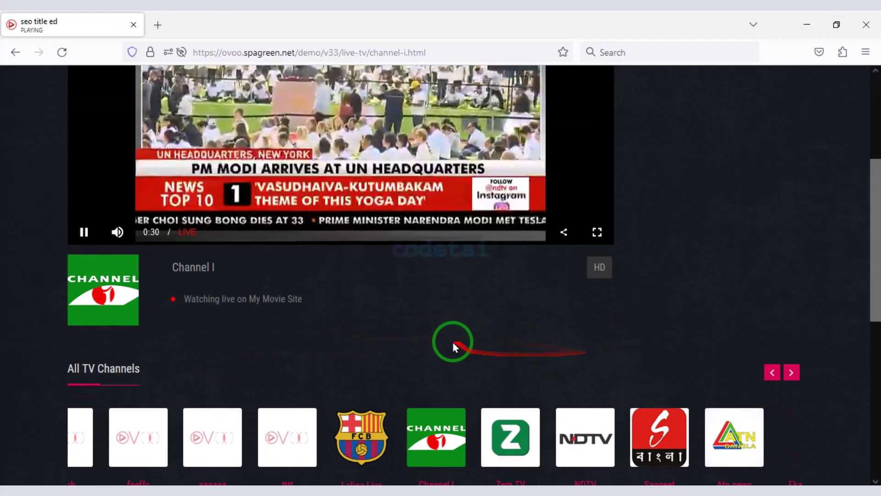
{"action": "scroll", "coordinate": [648, 287], "scroll_direction": "up", "scroll_amount": 4}
{"action": "left_click", "coordinate": [766, 113]}
{"action": "left_click", "coordinate": [712, 125]}
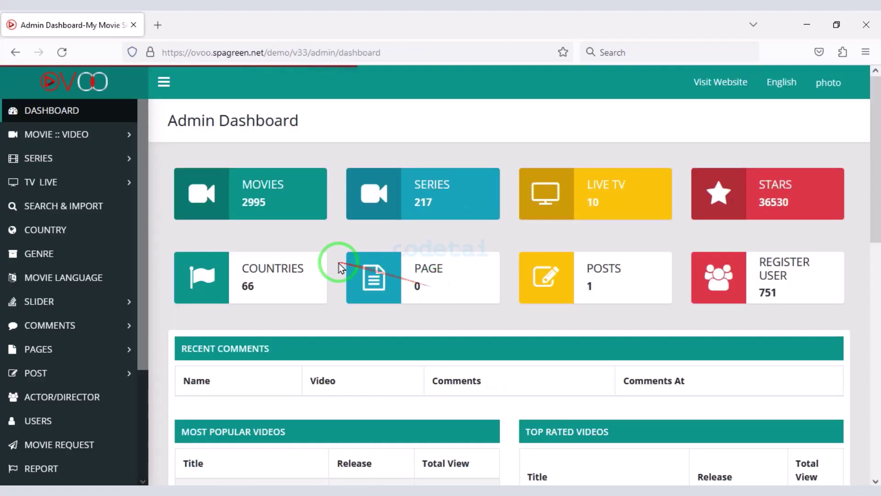
- Scroll through the admin dashboard's counts and recent-subscriber tables
{"action": "scroll", "coordinate": [305, 345], "scroll_direction": "down", "scroll_amount": 3}
{"action": "scroll", "coordinate": [306, 346], "scroll_direction": "down", "scroll_amount": 8}
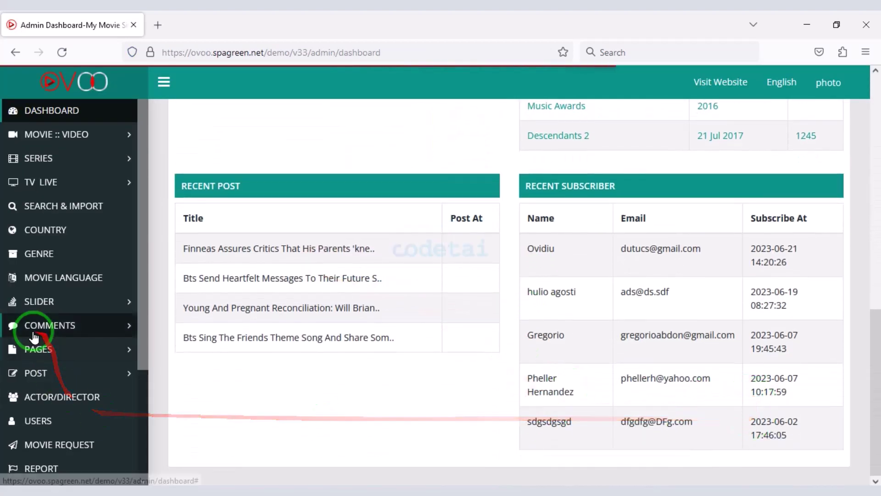
{"action": "scroll", "coordinate": [19, 434], "scroll_direction": "down", "scroll_amount": 3}
{"action": "scroll", "coordinate": [62, 367], "scroll_direction": "up", "scroll_amount": 3}
{"action": "scroll", "coordinate": [413, 299], "scroll_direction": "up", "scroll_amount": 9}
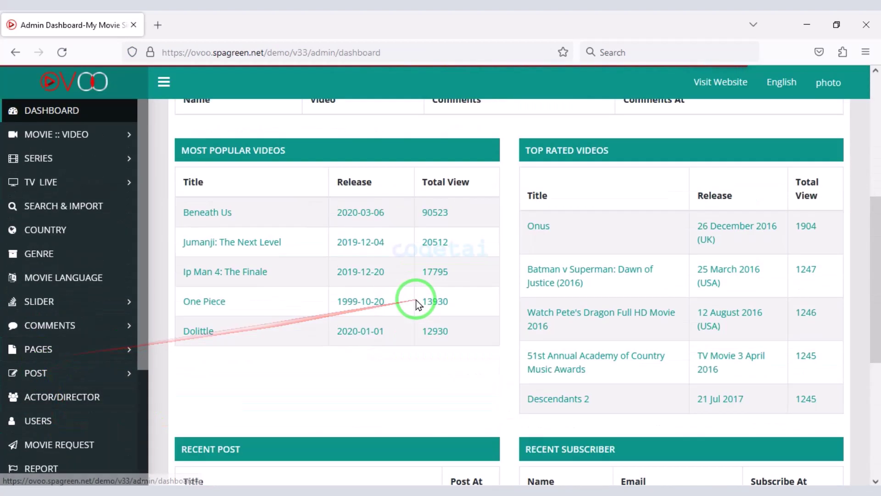
{"action": "scroll", "coordinate": [418, 305], "scroll_direction": "up", "scroll_amount": 3}
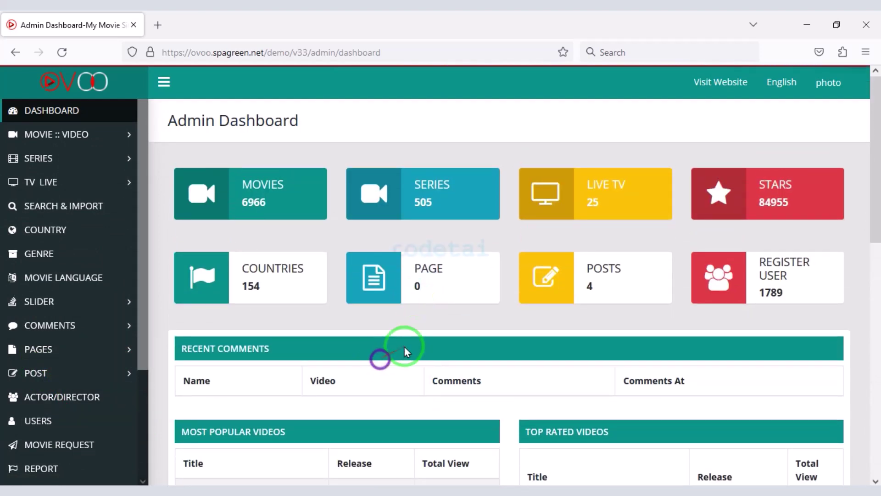
{"action": "scroll", "coordinate": [404, 348], "scroll_direction": "down", "scroll_amount": 1}
- Expand the MOVIE :: VIDEO, SERIES and TV LIVE sidebar menus
{"action": "left_click", "coordinate": [79, 134]}
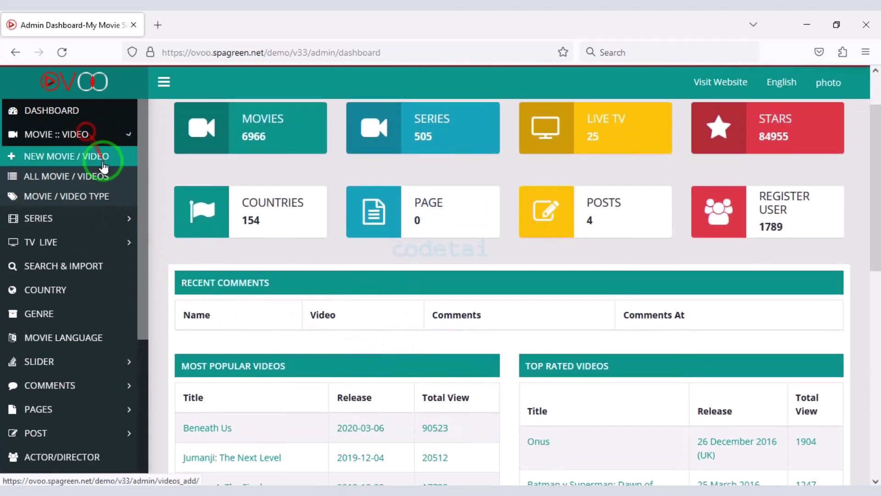
{"action": "left_click", "coordinate": [101, 221]}
{"action": "left_click", "coordinate": [99, 240]}
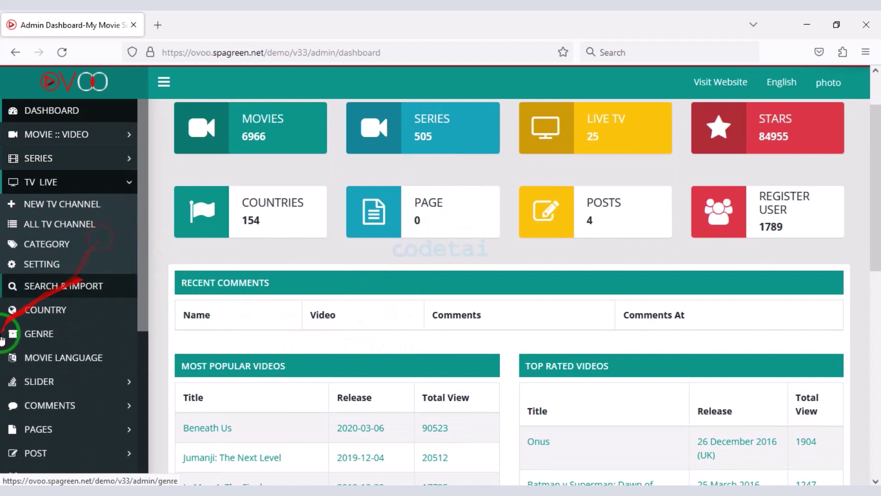
{"action": "scroll", "coordinate": [60, 380], "scroll_direction": "down", "scroll_amount": 10}
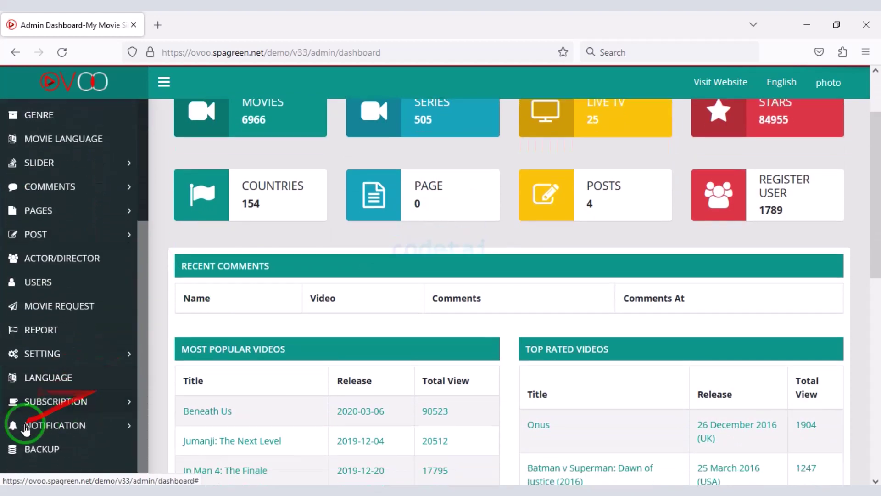
{"action": "scroll", "coordinate": [411, 403], "scroll_direction": "down", "scroll_amount": 6}
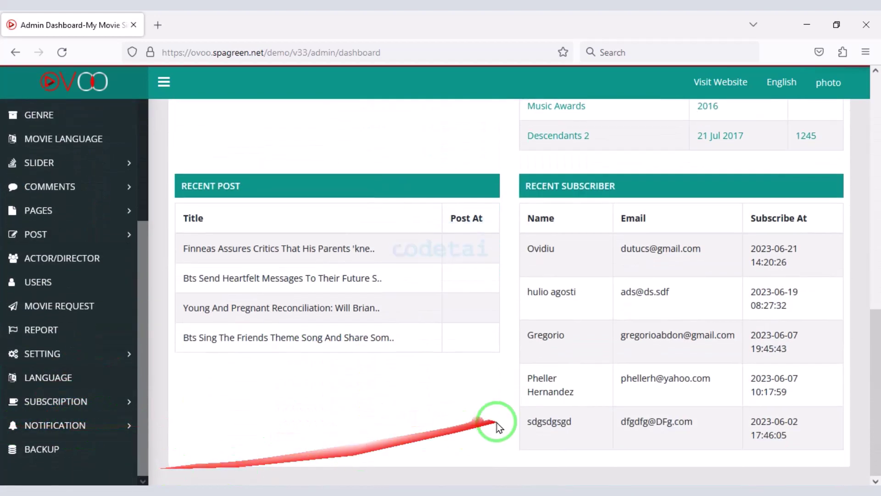
{"action": "scroll", "coordinate": [469, 335], "scroll_direction": "up", "scroll_amount": 7}
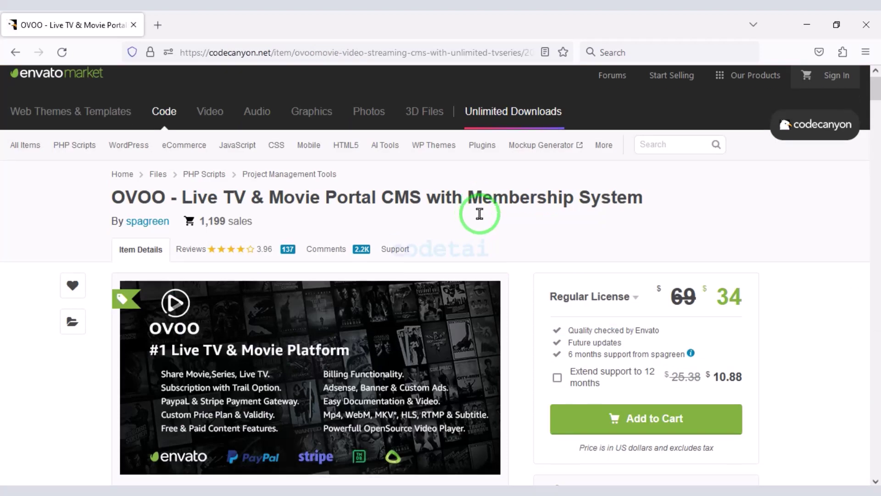
- Scroll through the OVOO Live TV & Movie Portal CMS item page description and back up
{"action": "scroll", "coordinate": [479, 214], "scroll_direction": "down", "scroll_amount": 2}
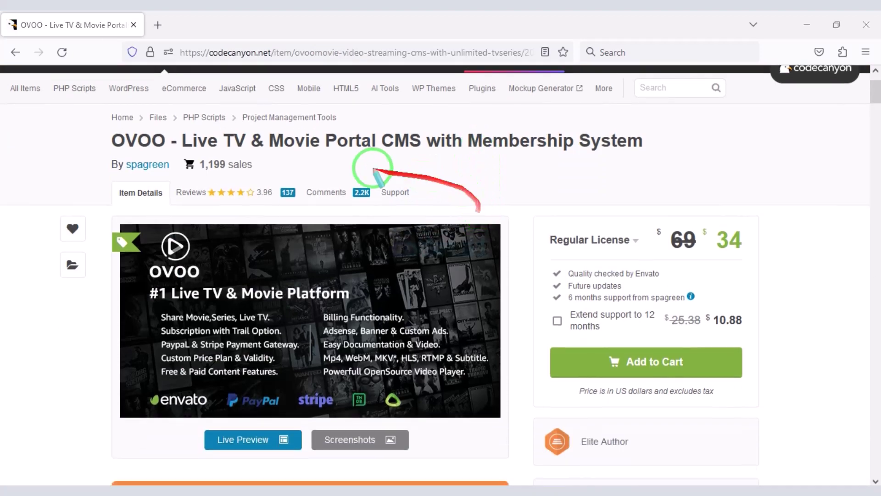
{"action": "mouse_move", "coordinate": [95, 129]}
{"action": "left_mouse_down"}
{"action": "mouse_move", "coordinate": [242, 166]}
{"action": "mouse_move", "coordinate": [646, 151]}
{"action": "left_mouse_up"}
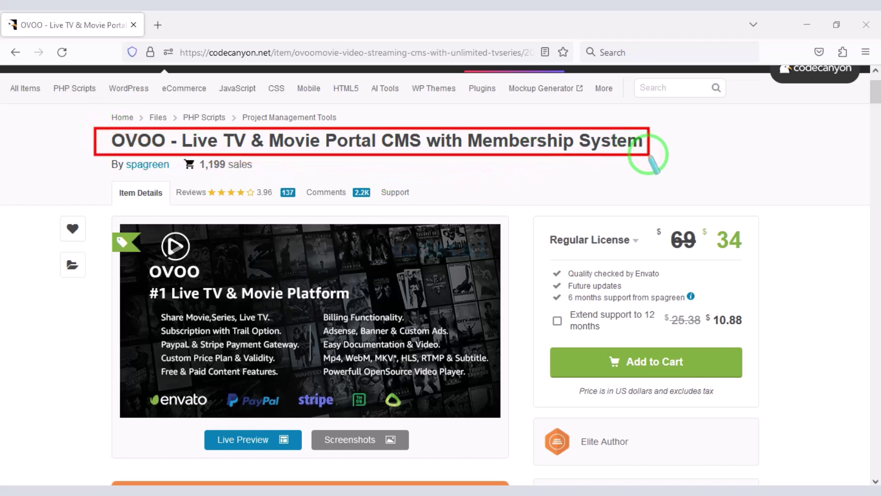
{"action": "scroll", "coordinate": [622, 177], "scroll_direction": "down", "scroll_amount": 6}
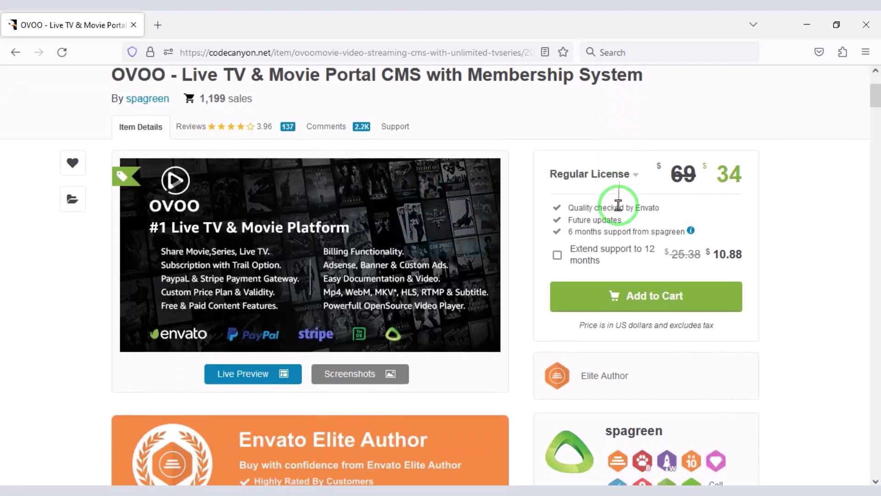
{"action": "scroll", "coordinate": [511, 334], "scroll_direction": "down", "scroll_amount": 12}
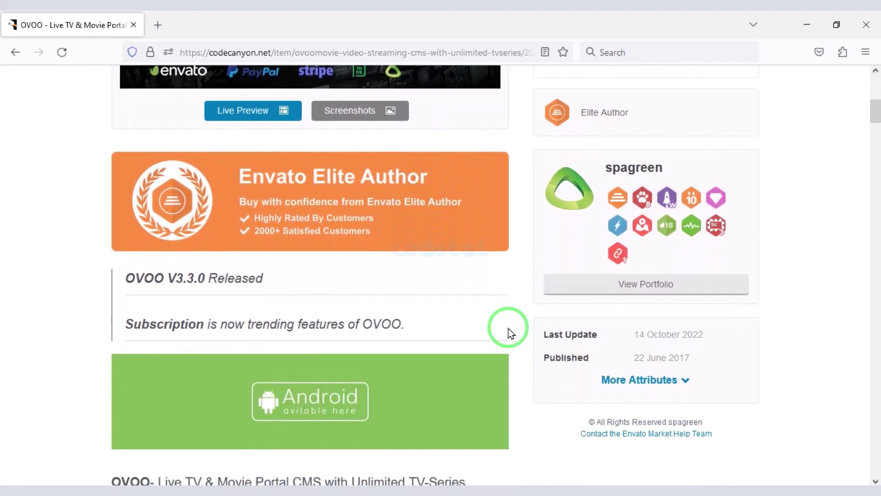
{"action": "scroll", "coordinate": [511, 334], "scroll_direction": "down", "scroll_amount": 14}
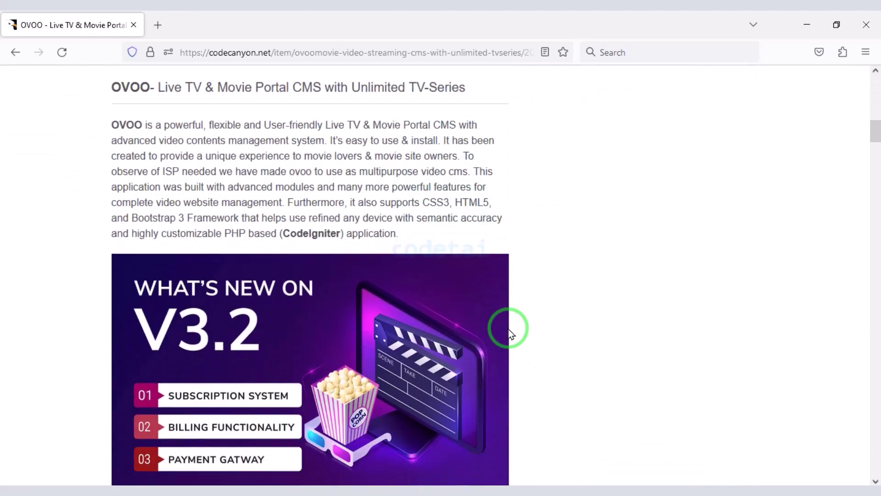
{"action": "scroll", "coordinate": [511, 336], "scroll_direction": "down", "scroll_amount": 18}
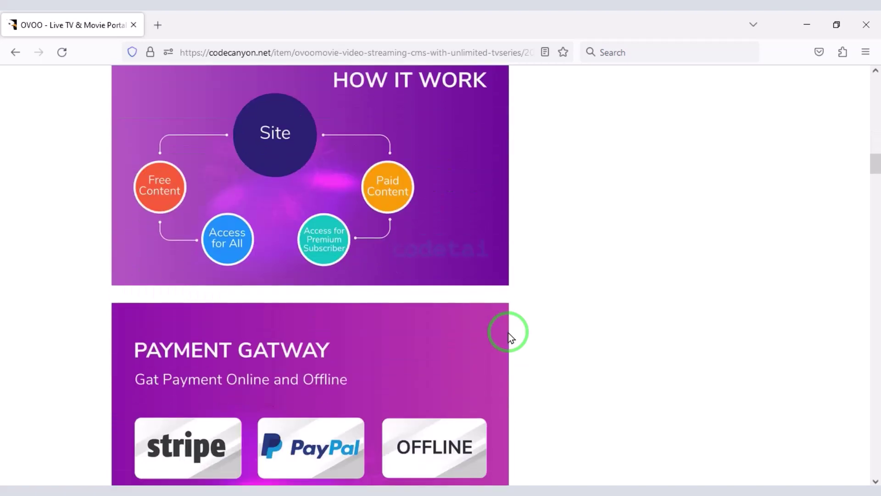
{"action": "scroll", "coordinate": [511, 338], "scroll_direction": "down", "scroll_amount": 18}
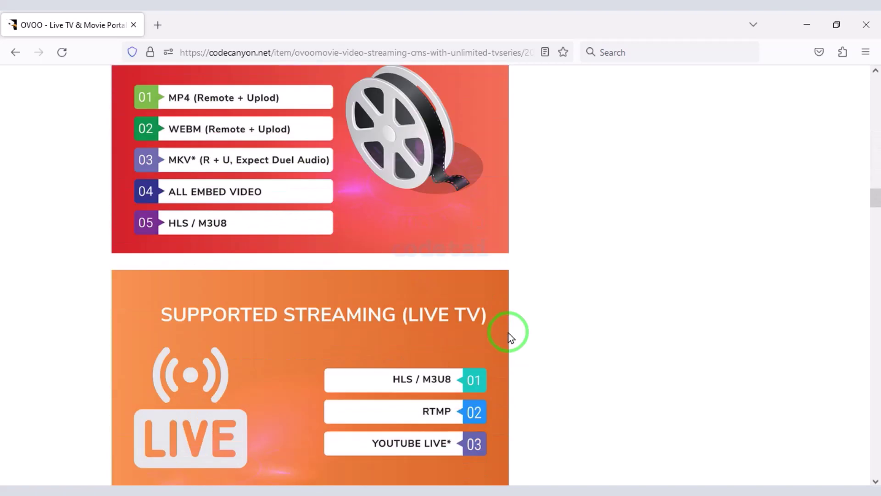
{"action": "scroll", "coordinate": [511, 337], "scroll_direction": "down", "scroll_amount": 10}
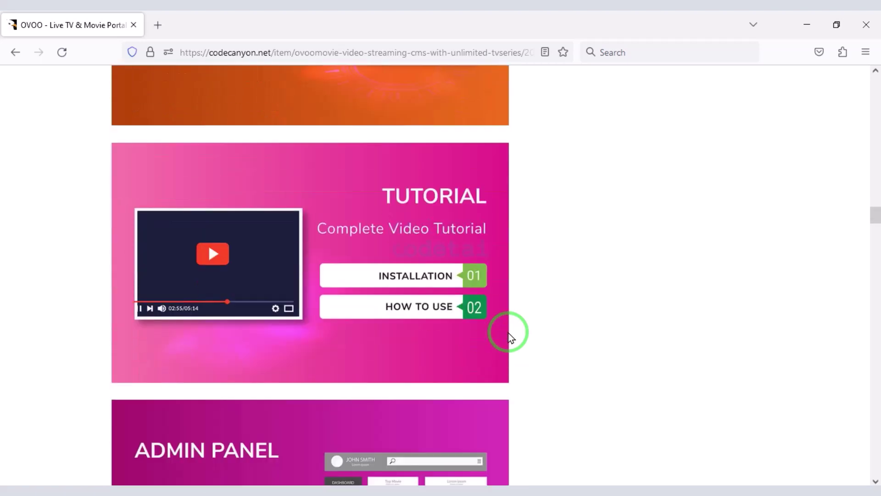
{"action": "scroll", "coordinate": [511, 338], "scroll_direction": "down", "scroll_amount": 6}
{"action": "scroll", "coordinate": [511, 337], "scroll_direction": "down", "scroll_amount": 20}
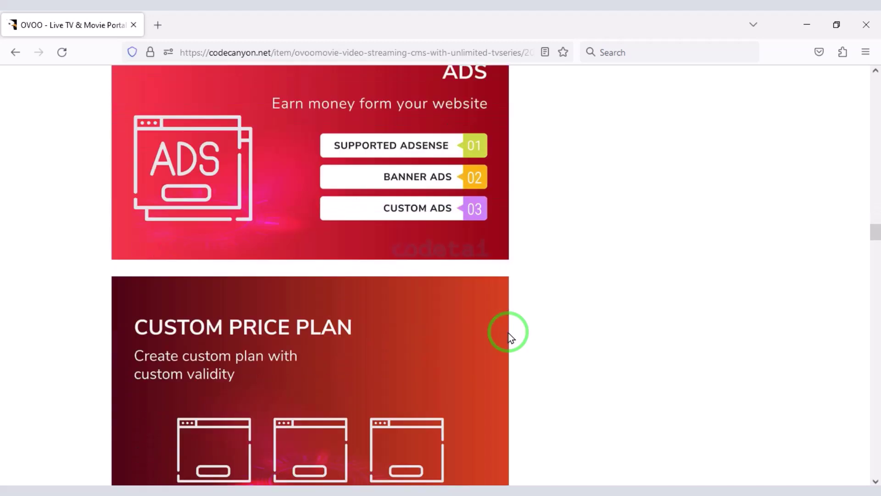
{"action": "scroll", "coordinate": [511, 338], "scroll_direction": "down", "scroll_amount": 15}
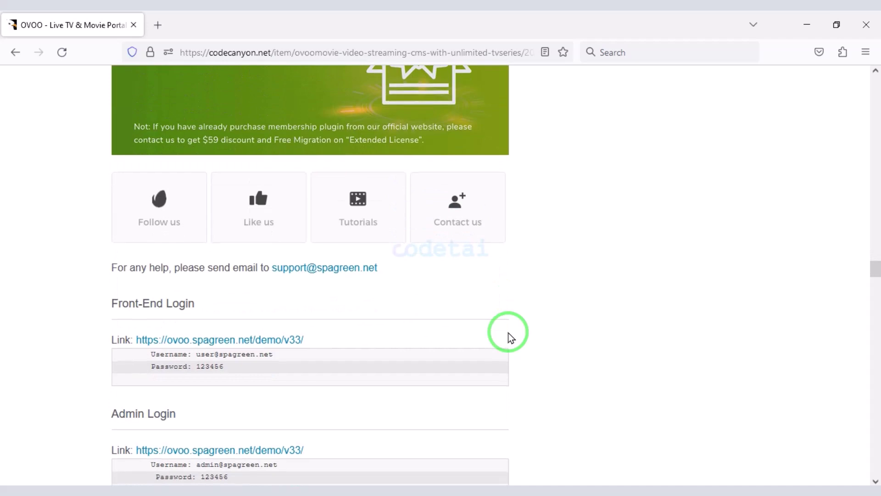
{"action": "scroll", "coordinate": [511, 338], "scroll_direction": "down", "scroll_amount": 14}
{"action": "scroll", "coordinate": [508, 332], "scroll_direction": "down", "scroll_amount": 14}
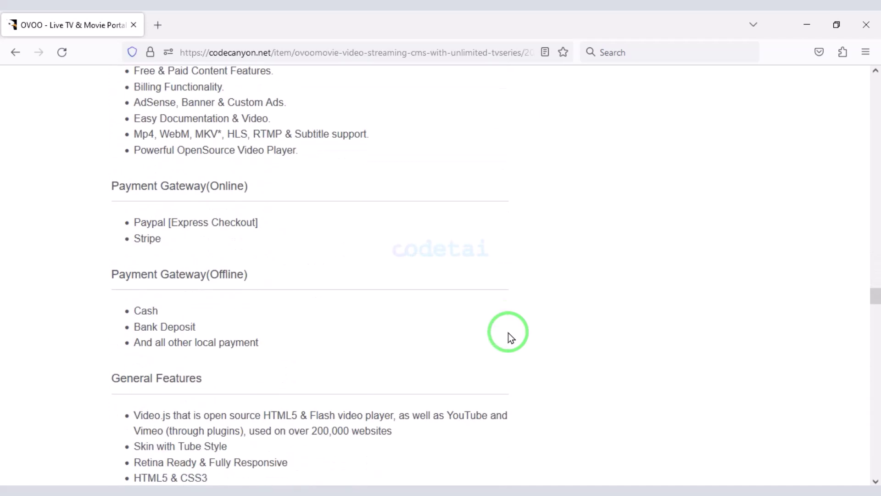
{"action": "scroll", "coordinate": [509, 333], "scroll_direction": "down", "scroll_amount": 18}
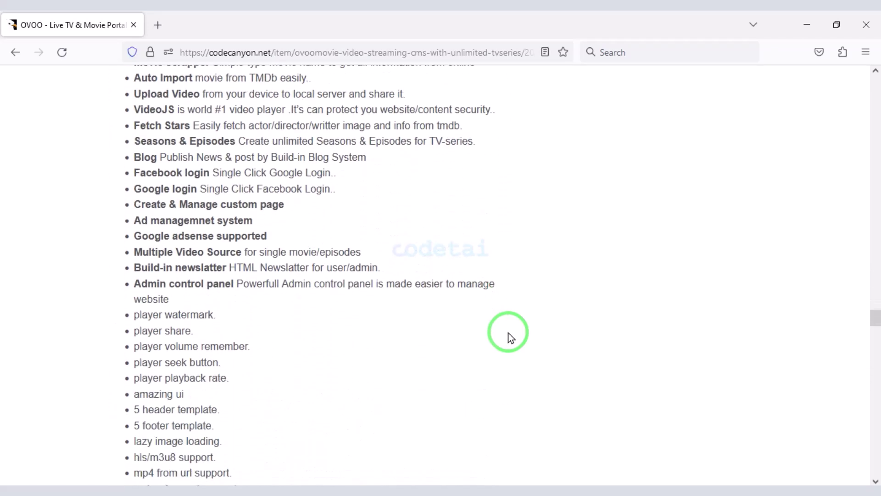
{"action": "scroll", "coordinate": [509, 333], "scroll_direction": "down", "scroll_amount": 5}
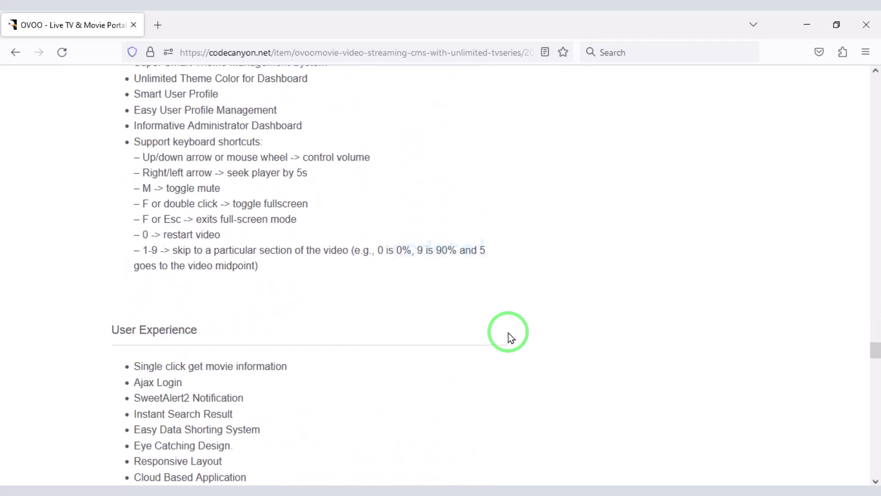
{"action": "scroll", "coordinate": [509, 332], "scroll_direction": "down", "scroll_amount": 15}
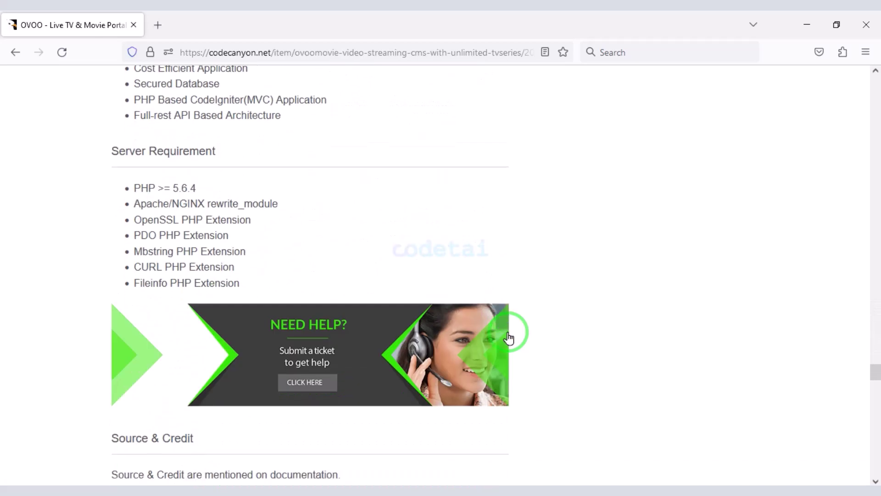
{"action": "scroll", "coordinate": [509, 332], "scroll_direction": "up", "scroll_amount": 3}
{"action": "scroll", "coordinate": [509, 339], "scroll_direction": "up", "scroll_amount": 16}
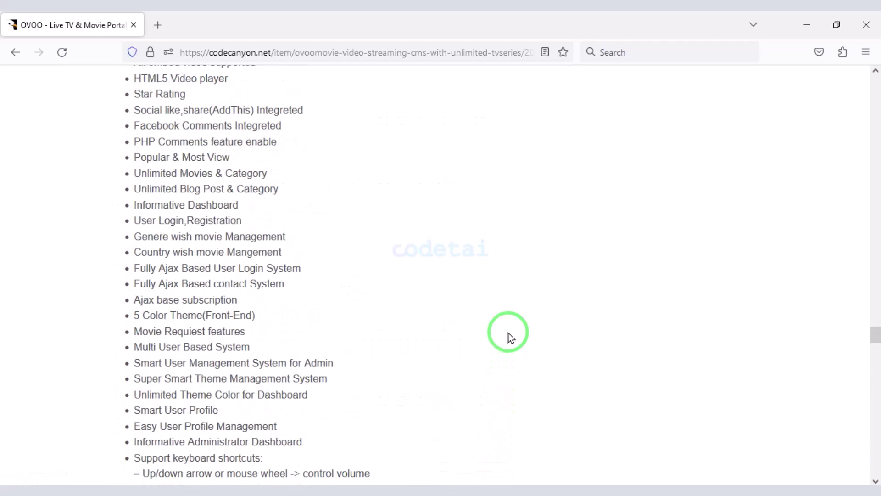
{"action": "scroll", "coordinate": [508, 338], "scroll_direction": "up", "scroll_amount": 20}
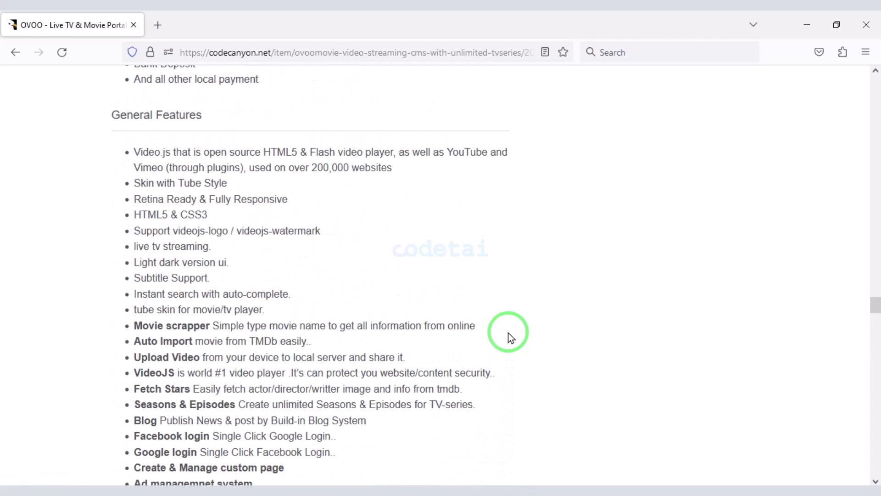
{"action": "scroll", "coordinate": [509, 338], "scroll_direction": "up", "scroll_amount": 20}
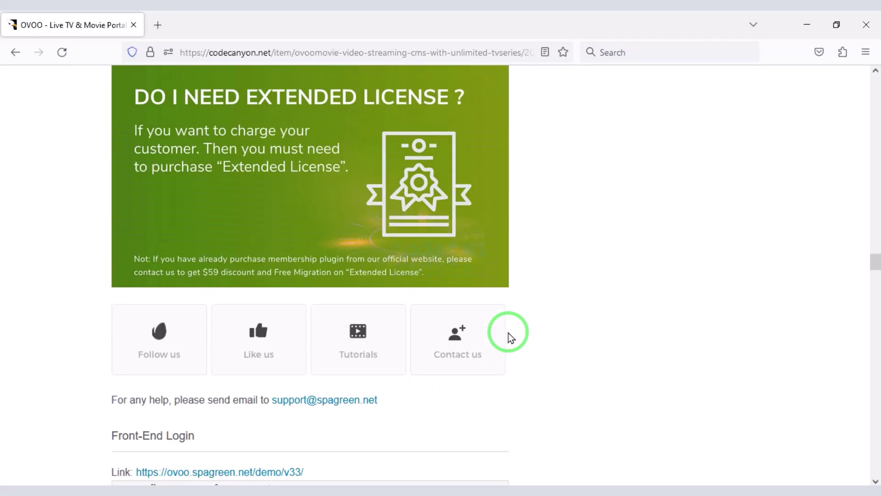
{"action": "scroll", "coordinate": [508, 339], "scroll_direction": "up", "scroll_amount": 17}
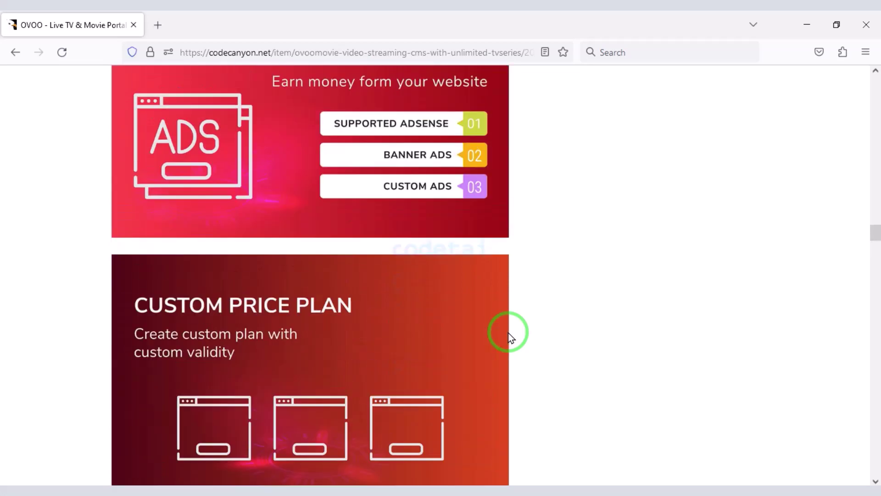
{"action": "scroll", "coordinate": [511, 337], "scroll_direction": "up", "scroll_amount": 16}
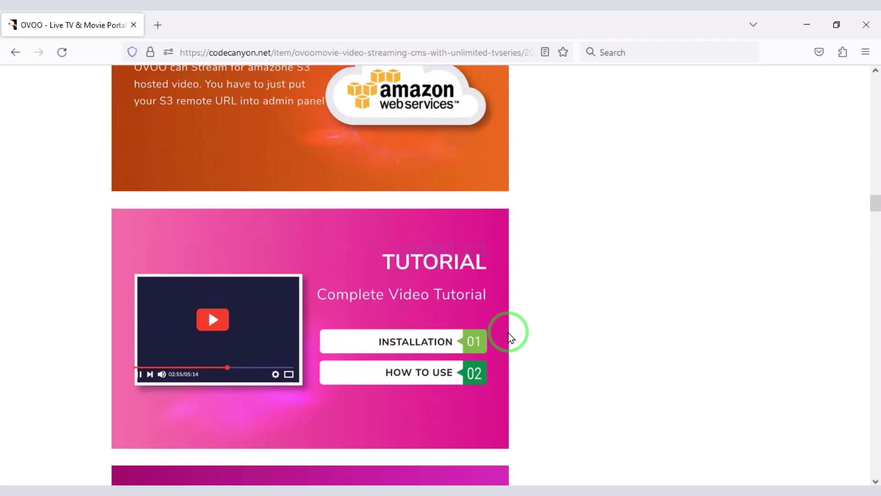
{"action": "scroll", "coordinate": [510, 338], "scroll_direction": "up", "scroll_amount": 16}
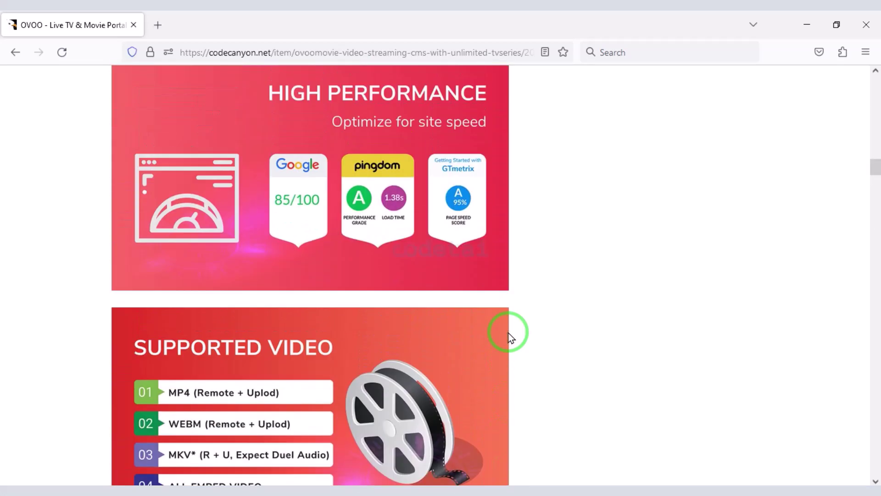
{"action": "scroll", "coordinate": [510, 338], "scroll_direction": "up", "scroll_amount": 16}
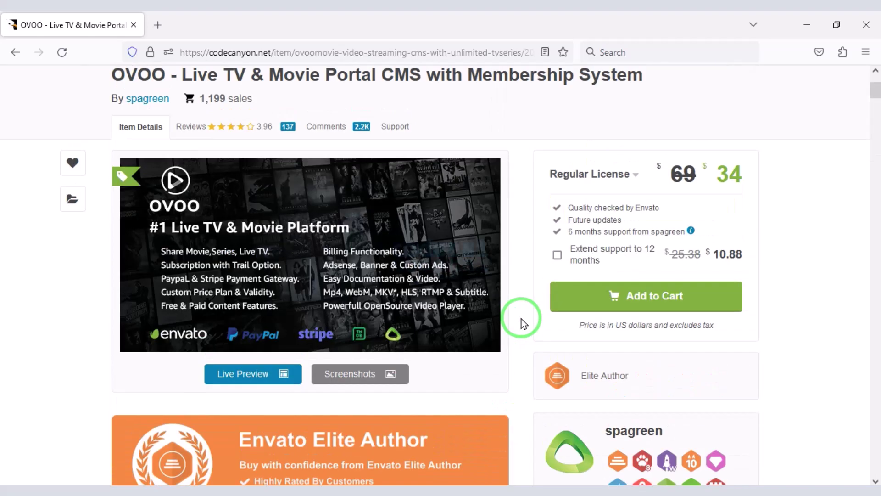
- Add OVOO with the $34 Regular License to the cart and go to checkout
{"action": "scroll", "coordinate": [485, 240], "scroll_direction": "down", "scroll_amount": 1}
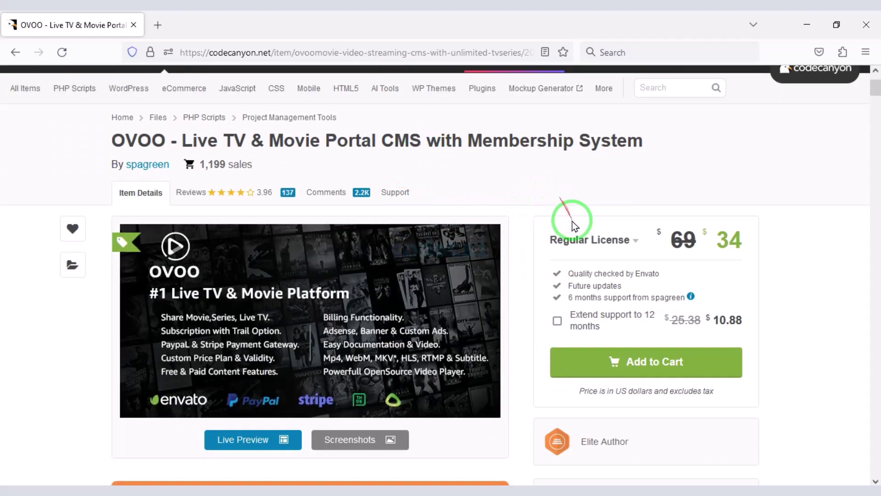
{"action": "left_click", "coordinate": [651, 365]}
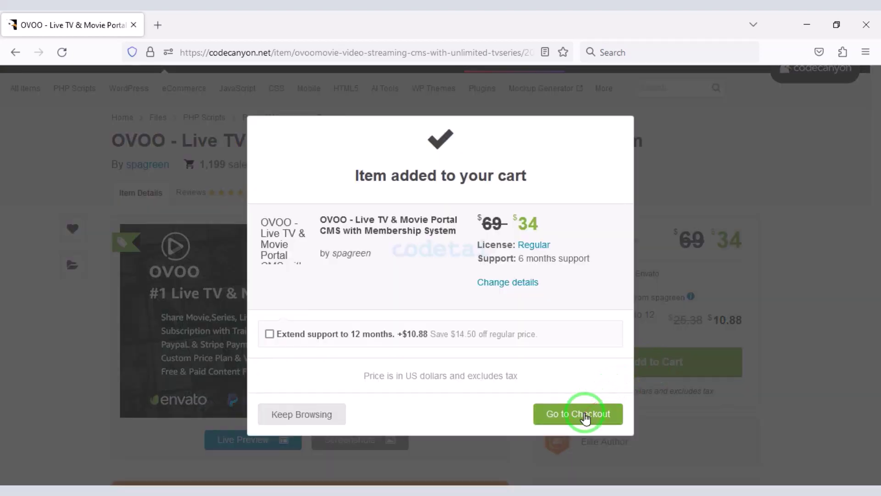
{"action": "left_click", "coordinate": [583, 414]}
- Frame the social sign-in options and the name, email, username and password fields in red
{"action": "scroll", "coordinate": [583, 338], "scroll_direction": "down", "scroll_amount": 8}
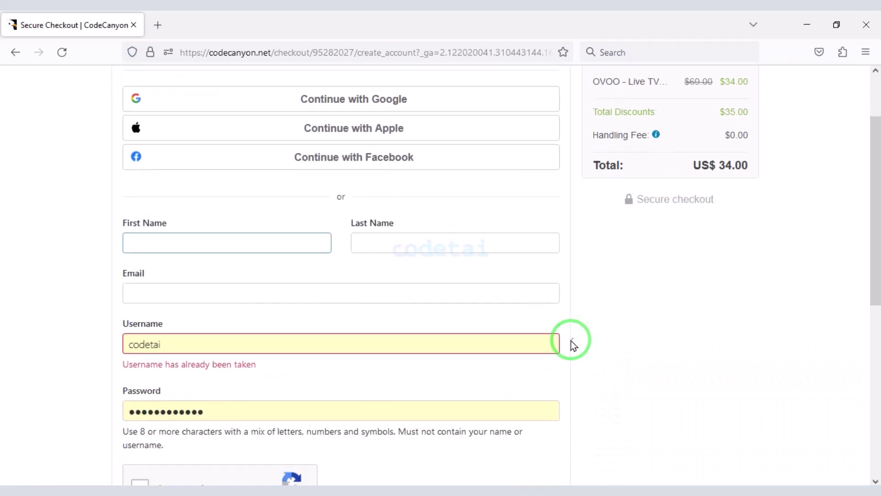
{"action": "scroll", "coordinate": [408, 427], "scroll_direction": "up", "scroll_amount": 10}
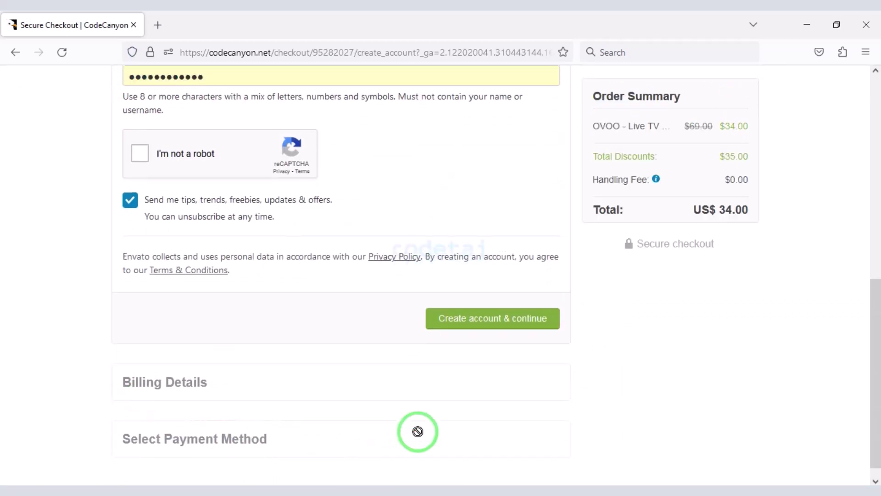
{"action": "left_click", "coordinate": [342, 358]}
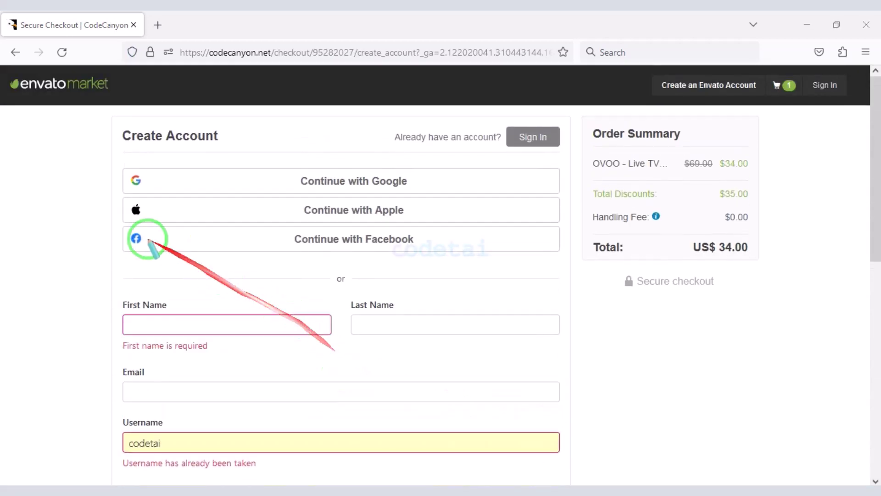
{"action": "mouse_move", "coordinate": [109, 153]}
{"action": "left_mouse_down"}
{"action": "mouse_move", "coordinate": [313, 247]}
{"action": "mouse_move", "coordinate": [590, 285]}
{"action": "mouse_move", "coordinate": [573, 263]}
{"action": "left_mouse_up"}
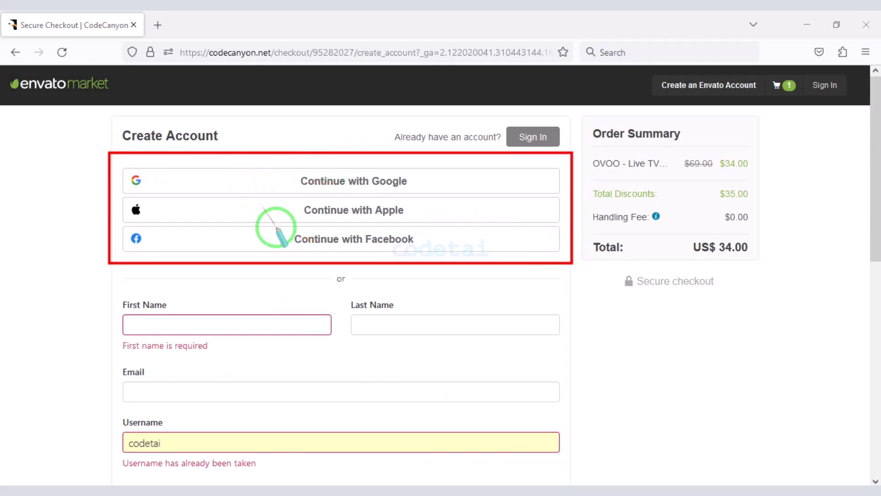
{"action": "scroll", "coordinate": [411, 274], "scroll_direction": "down", "scroll_amount": 4}
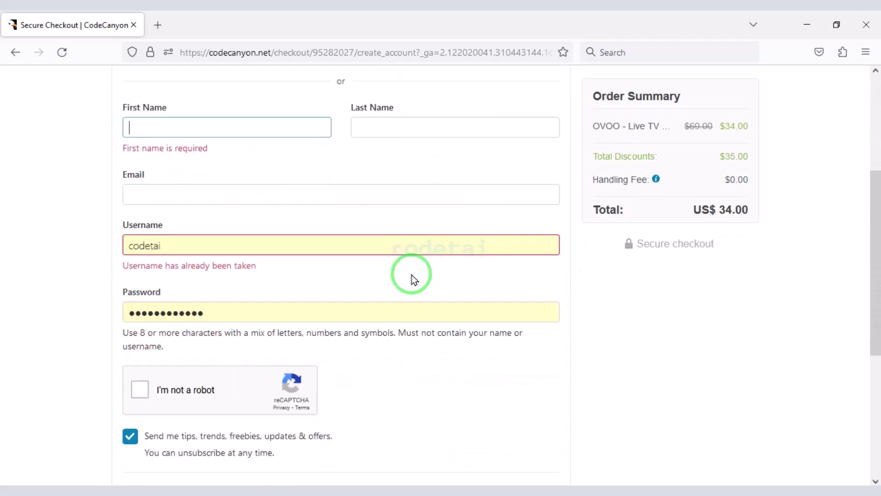
{"action": "left_click_drag", "start_coordinate": [105, 92], "coordinate": [569, 347]}
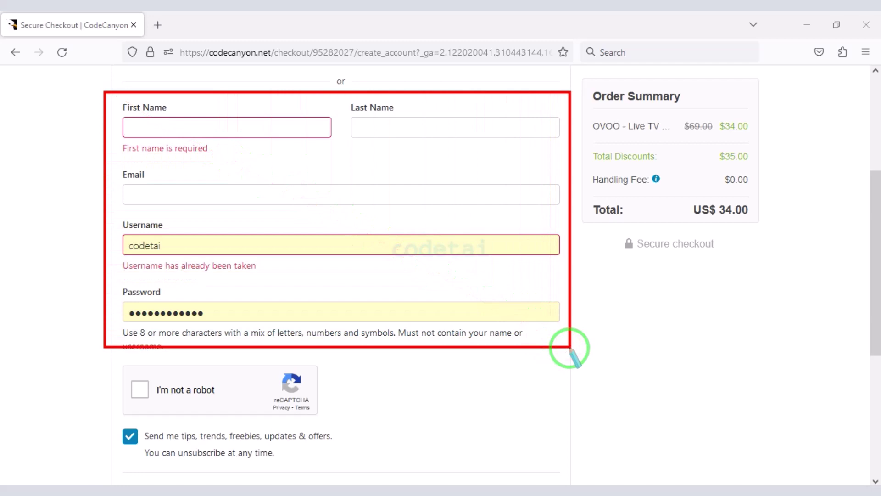
- Switch the checkout form to Sign In and sign in with the existing Envato account
{"action": "scroll", "coordinate": [368, 426], "scroll_direction": "down", "scroll_amount": 4}
{"action": "scroll", "coordinate": [433, 425], "scroll_direction": "up", "scroll_amount": 7}
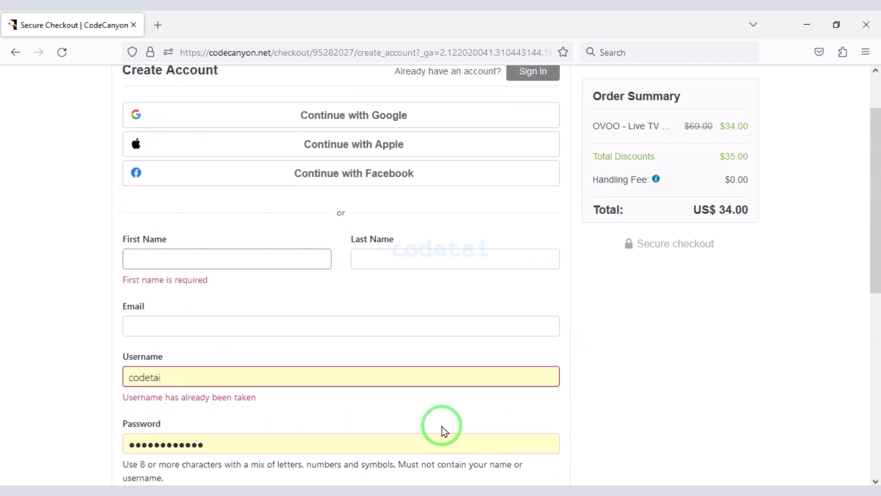
{"action": "scroll", "coordinate": [442, 426], "scroll_direction": "up", "scroll_amount": 2}
{"action": "left_click", "coordinate": [551, 142]}
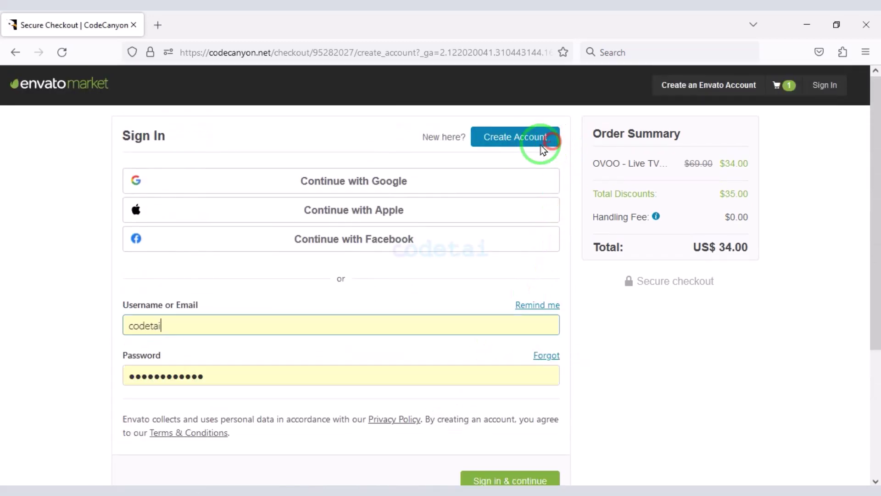
{"action": "scroll", "coordinate": [459, 404], "scroll_direction": "down", "scroll_amount": 3}
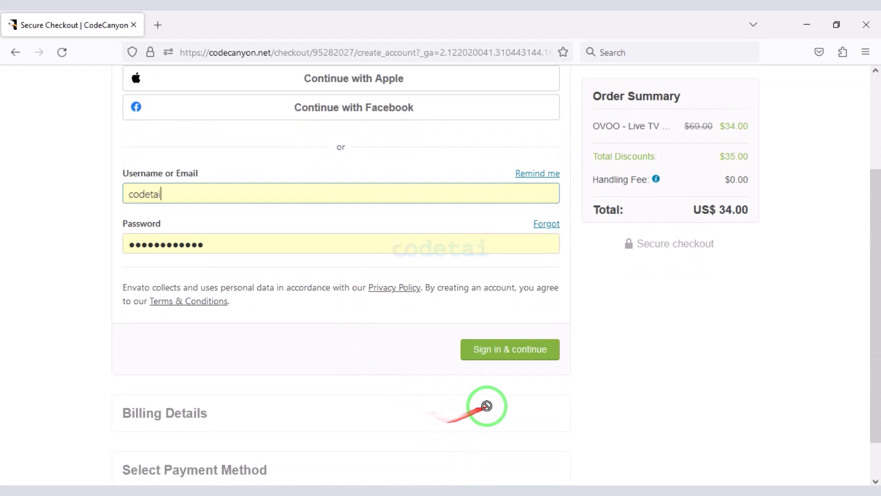
{"action": "left_click", "coordinate": [496, 359]}
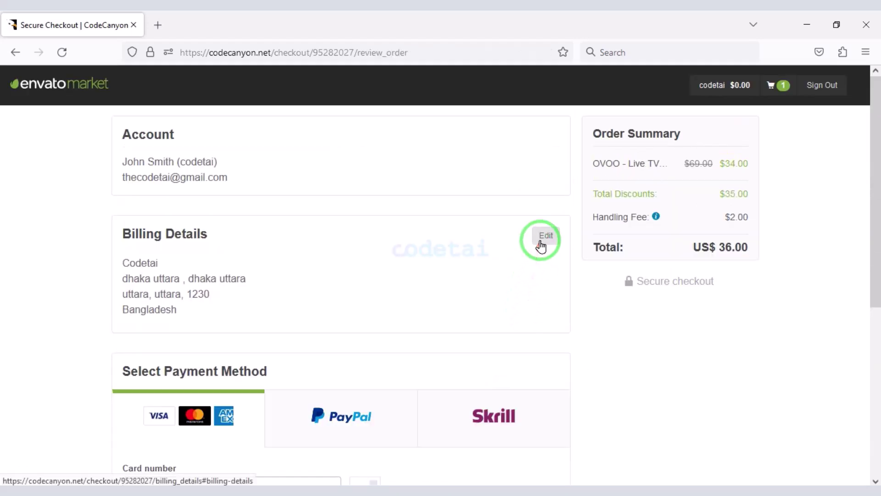
- Review and save the billing details
{"action": "left_click", "coordinate": [545, 236]}
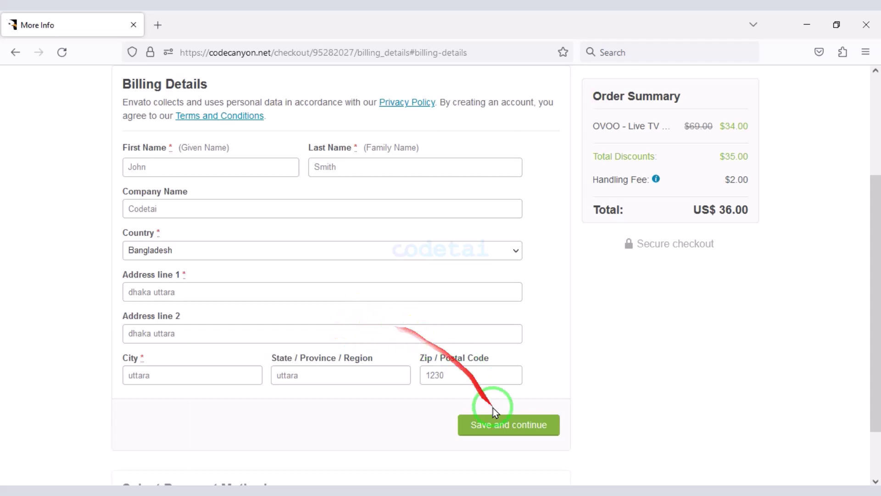
{"action": "left_click", "coordinate": [498, 421]}
{"action": "scroll", "coordinate": [491, 419], "scroll_direction": "down", "scroll_amount": 3}
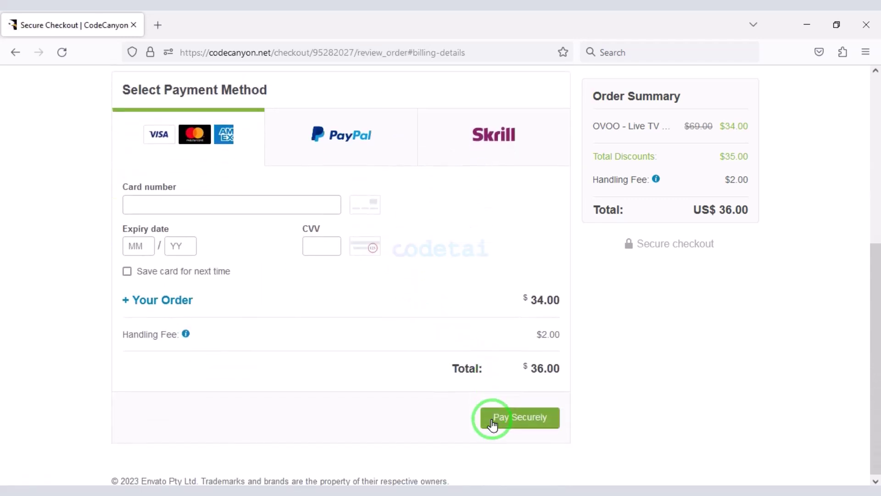
- Mark the payment method choices and card logos with red annotations
{"action": "mouse_move", "coordinate": [119, 77]}
{"action": "left_mouse_down"}
{"action": "mouse_move", "coordinate": [528, 187]}
{"action": "mouse_move", "coordinate": [568, 184]}
{"action": "left_mouse_up"}
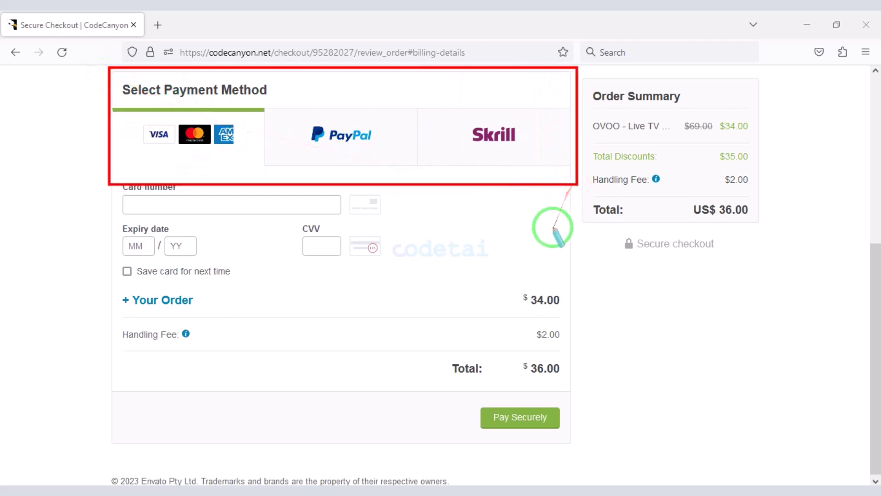
{"action": "left_click_drag", "start_coordinate": [119, 113], "coordinate": [235, 153]}
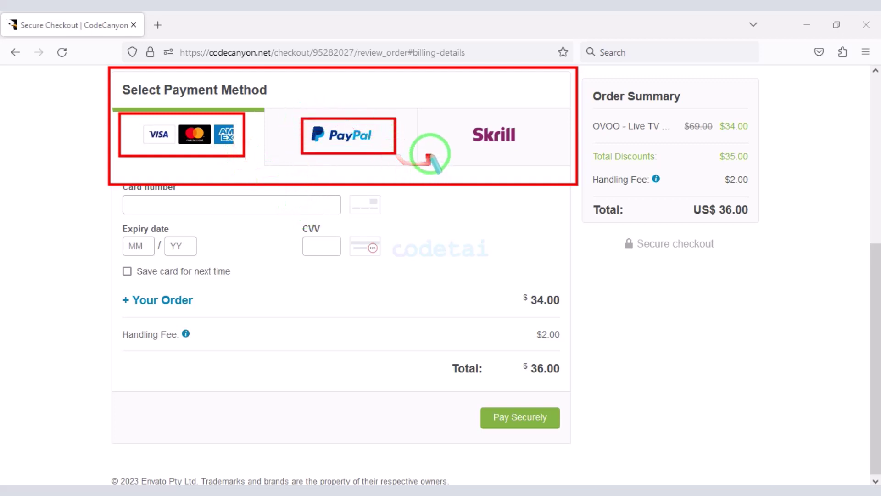
{"action": "left_click_drag", "start_coordinate": [453, 115], "coordinate": [535, 154]}
{"action": "mouse_move", "coordinate": [417, 245]}
{"action": "left_mouse_down"}
{"action": "mouse_move", "coordinate": [153, 125]}
{"action": "mouse_move", "coordinate": [246, 149]}
{"action": "left_mouse_up"}
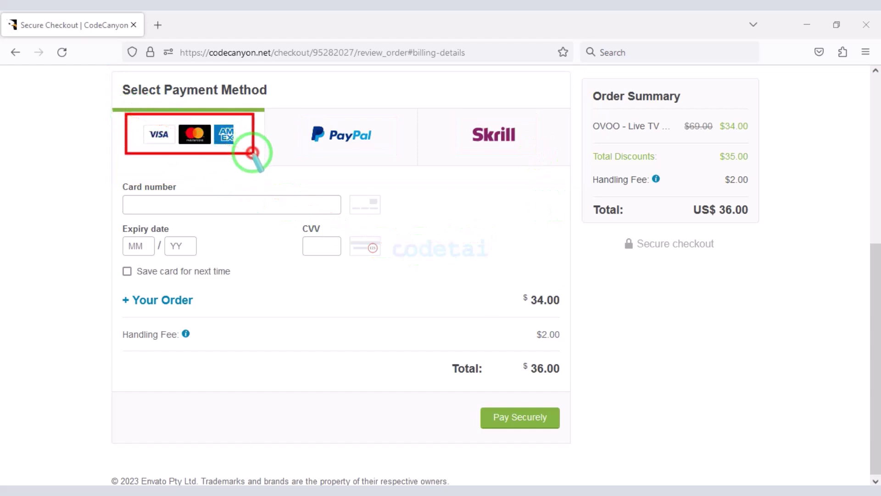
{"action": "left_click_drag", "start_coordinate": [298, 380], "coordinate": [234, 276]}
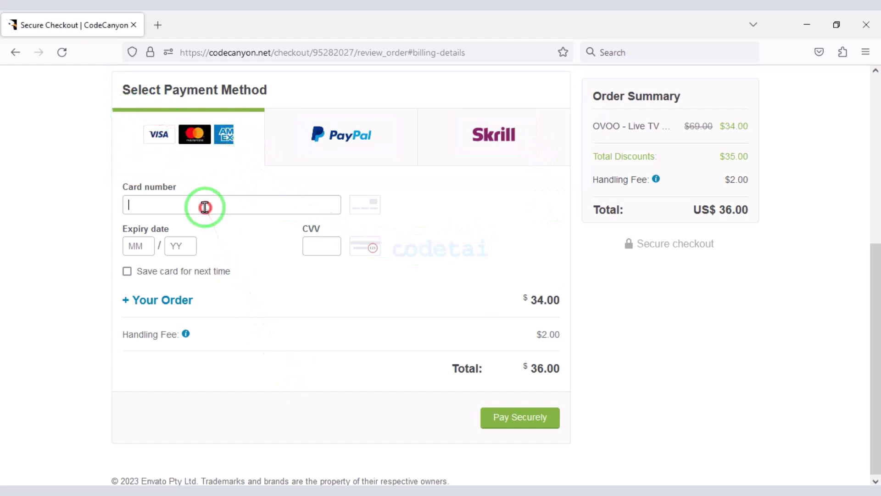
- Enter the card details and pay the US$ 36.00 order securely
{"action": "left_click", "coordinate": [146, 229]}
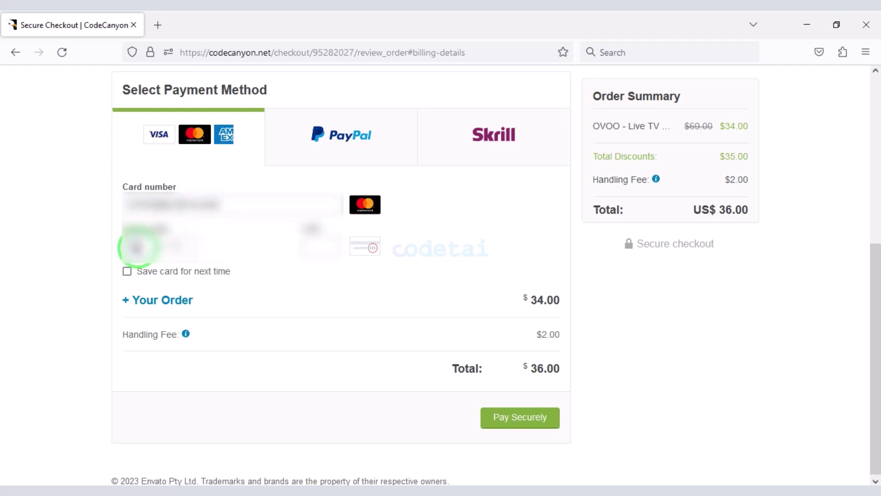
{"action": "left_click", "coordinate": [184, 245]}
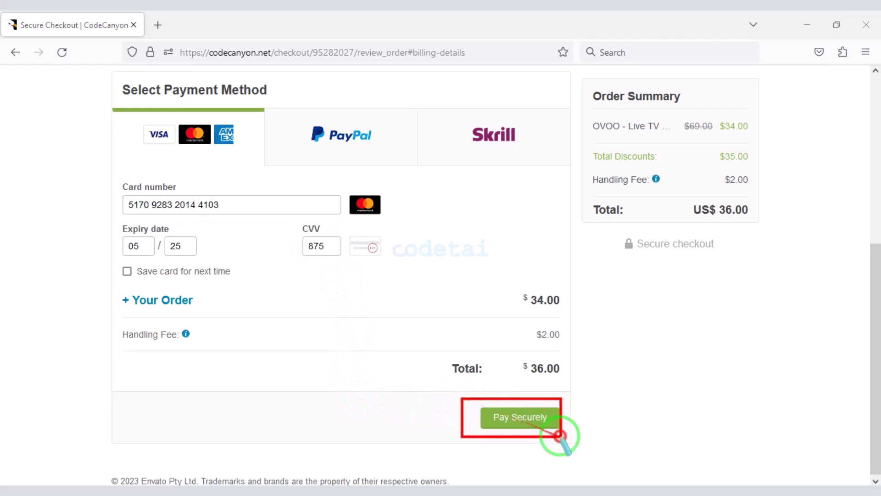
{"action": "left_click", "coordinate": [529, 418]}
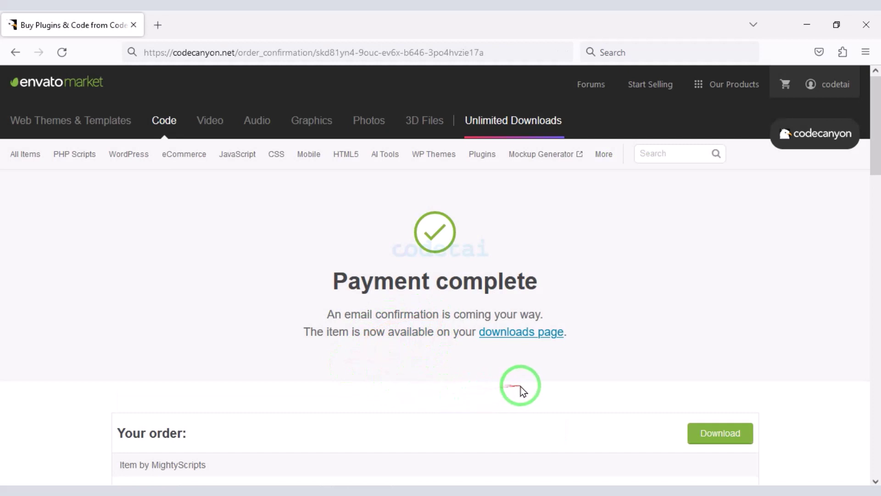
- Download the OVOO files and licence certificate PDF from Downloads into the Source Code folder
{"action": "left_click", "coordinate": [822, 86]}
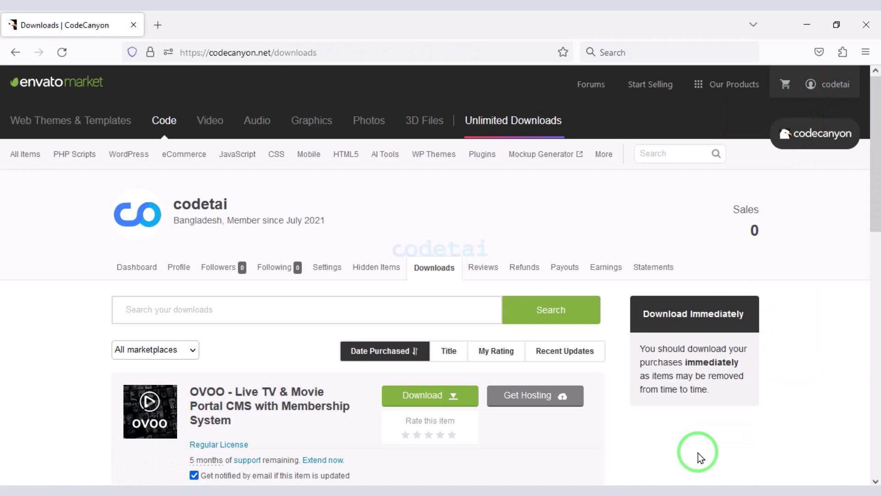
{"action": "left_click", "coordinate": [444, 407]}
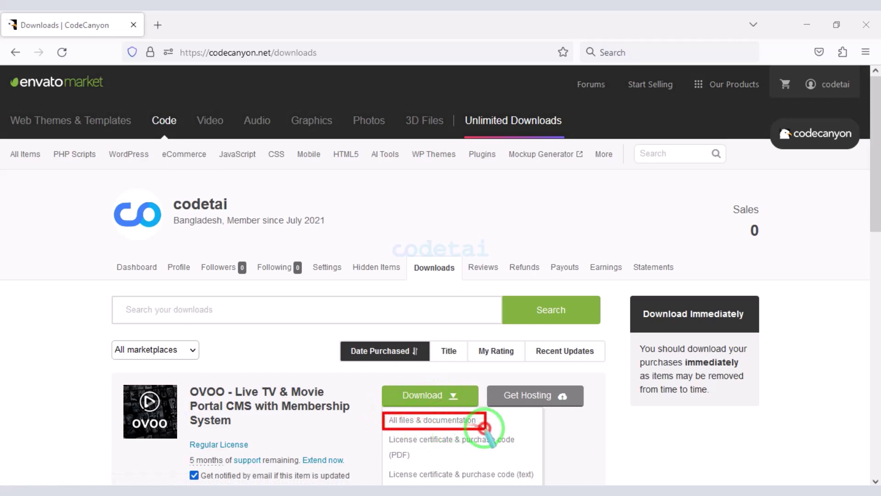
{"action": "mouse_move", "coordinate": [451, 440]}
{"action": "left_mouse_down"}
{"action": "mouse_move", "coordinate": [516, 453]}
{"action": "mouse_move", "coordinate": [523, 463]}
{"action": "left_mouse_up"}
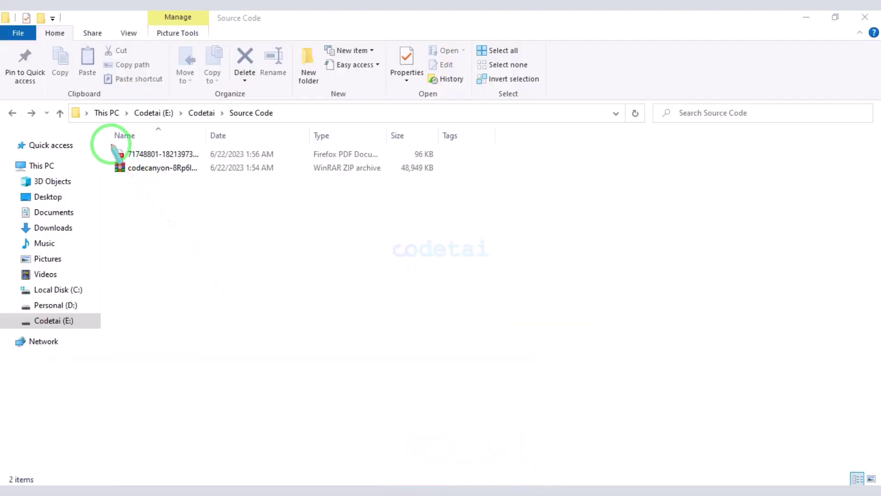
{"action": "mouse_move", "coordinate": [109, 145]}
{"action": "left_mouse_down"}
{"action": "mouse_move", "coordinate": [193, 175]}
{"action": "mouse_move", "coordinate": [455, 181]}
{"action": "left_mouse_up"}
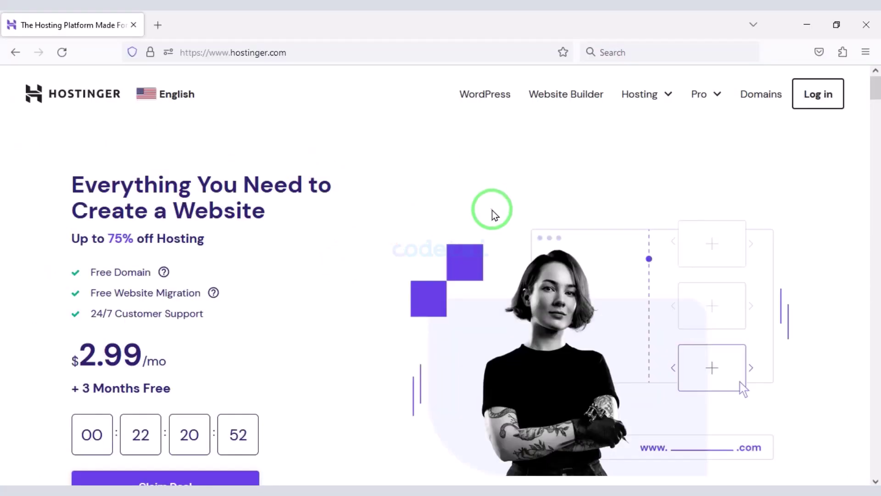
- Scroll down through Hostinger's homepage plans, features and reviews
{"action": "scroll", "coordinate": [492, 234], "scroll_direction": "down", "scroll_amount": 8}
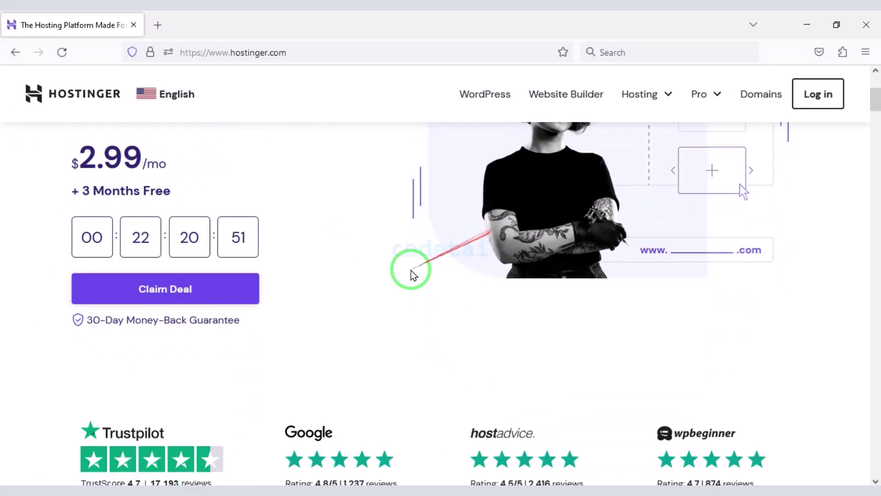
{"action": "scroll", "coordinate": [418, 324], "scroll_direction": "down", "scroll_amount": 10}
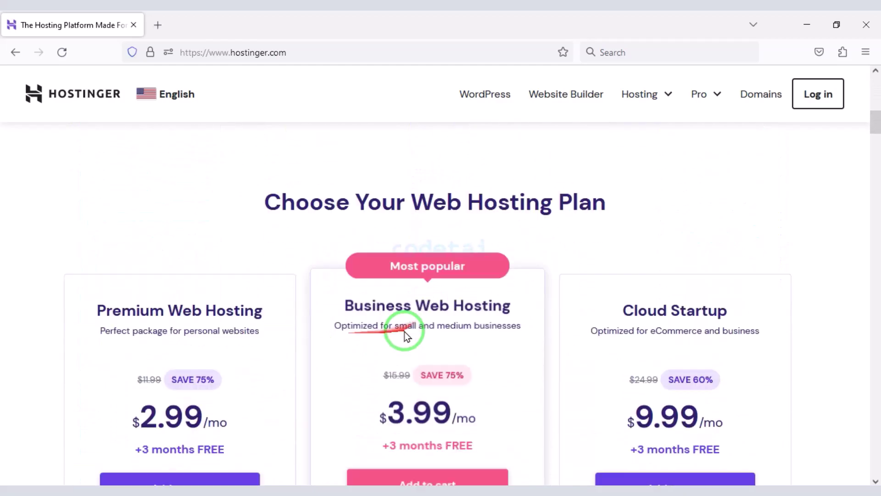
{"action": "scroll", "coordinate": [479, 329], "scroll_direction": "down", "scroll_amount": 10}
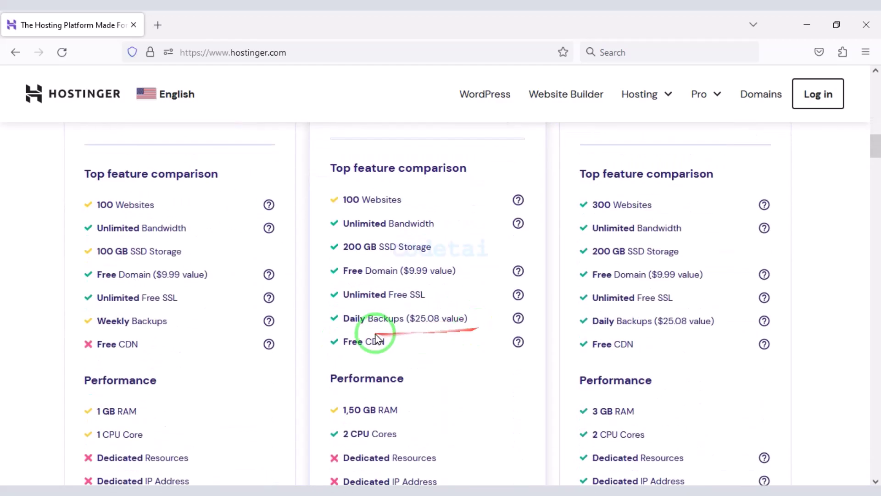
{"action": "scroll", "coordinate": [273, 345], "scroll_direction": "down", "scroll_amount": 10}
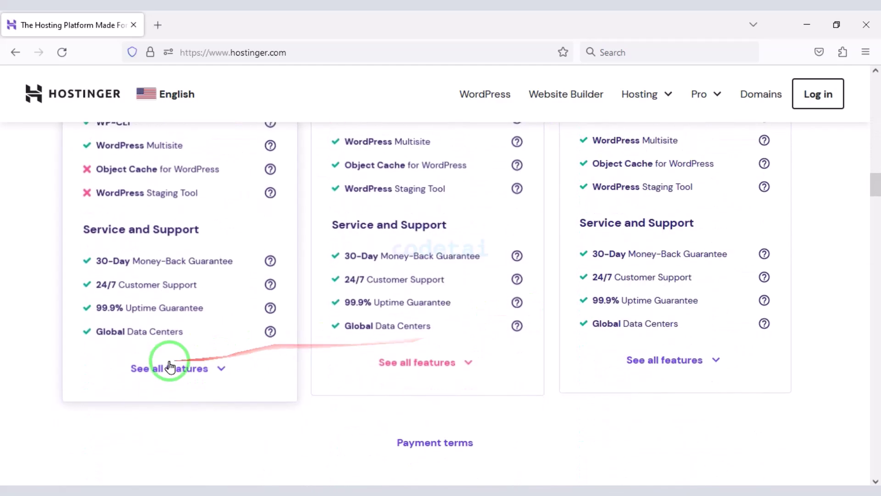
{"action": "scroll", "coordinate": [266, 353], "scroll_direction": "down", "scroll_amount": 10}
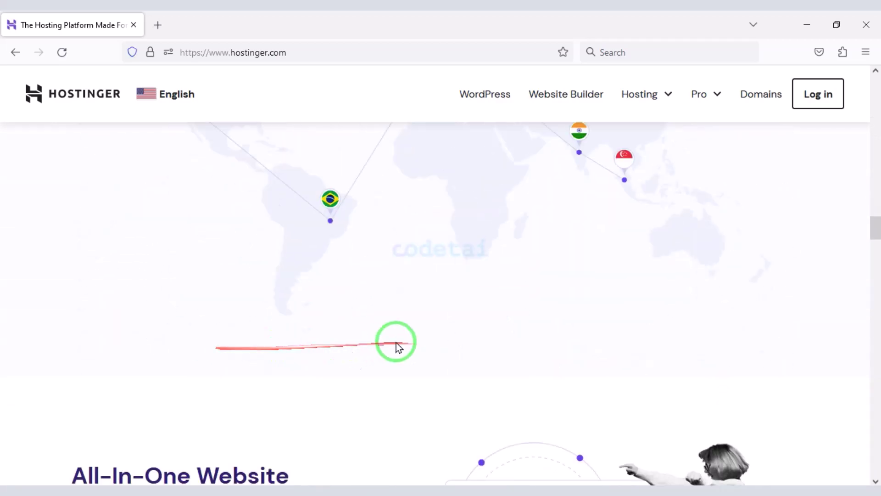
{"action": "scroll", "coordinate": [260, 363], "scroll_direction": "down", "scroll_amount": 10}
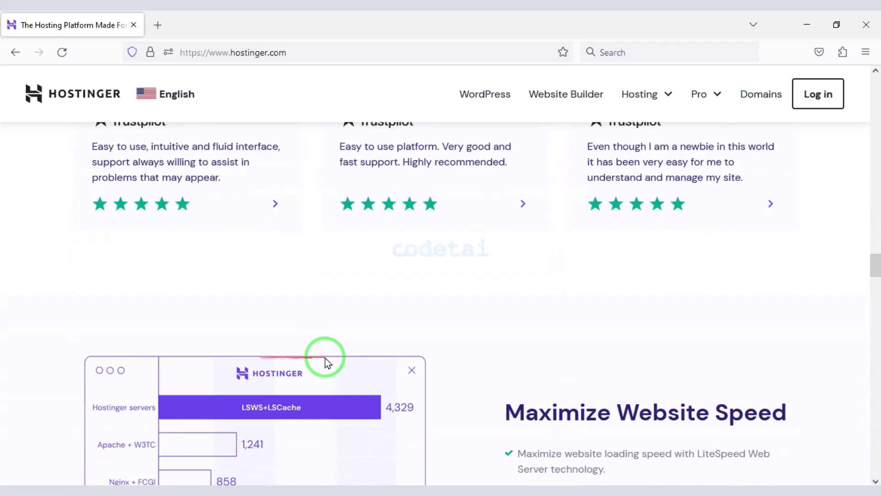
{"action": "scroll", "coordinate": [312, 368], "scroll_direction": "down", "scroll_amount": 10}
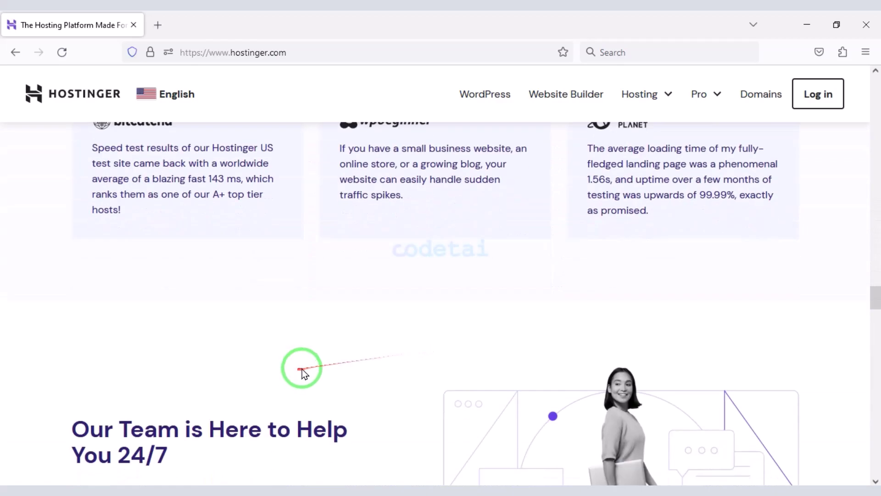
{"action": "scroll", "coordinate": [339, 380], "scroll_direction": "down", "scroll_amount": 15}
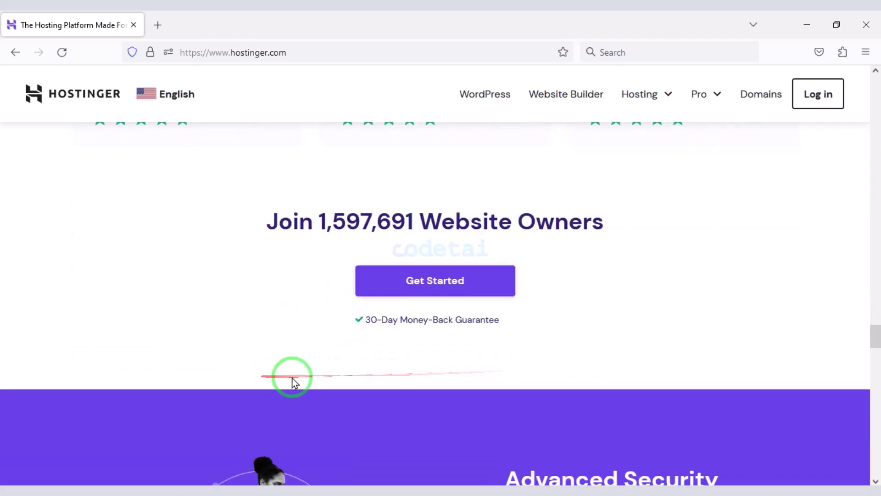
{"action": "scroll", "coordinate": [509, 390], "scroll_direction": "down", "scroll_amount": 15}
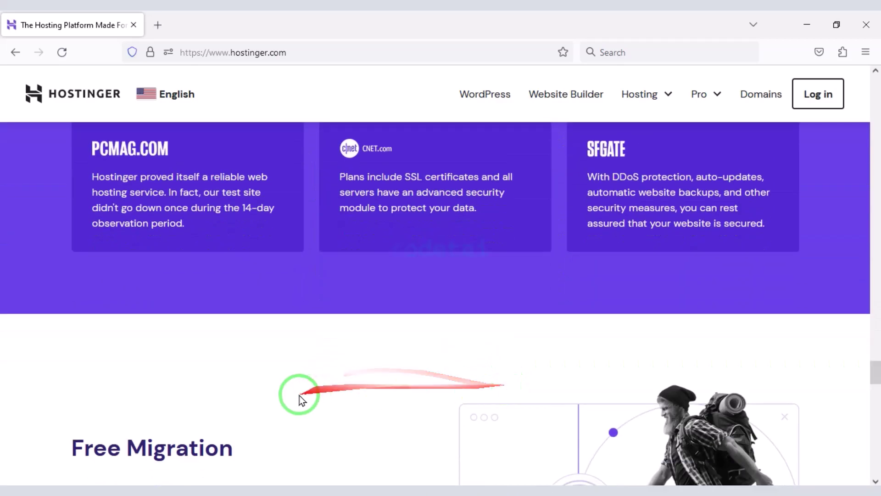
{"action": "scroll", "coordinate": [335, 410], "scroll_direction": "down", "scroll_amount": 15}
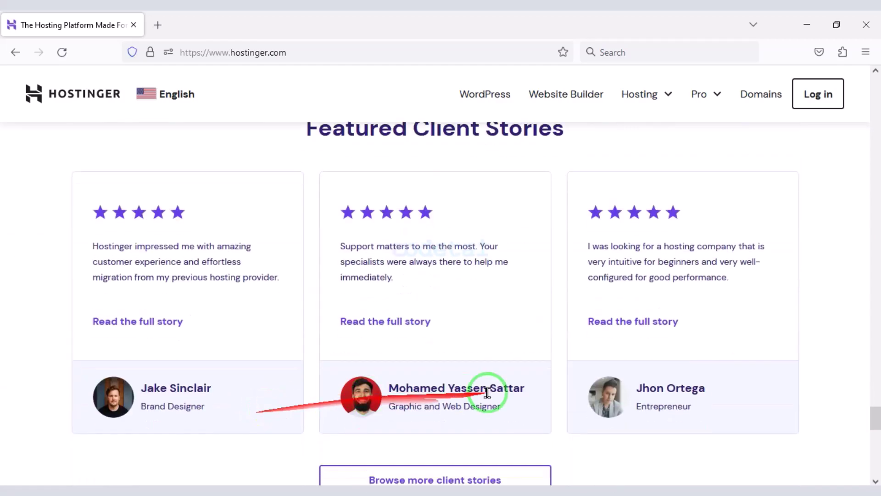
{"action": "scroll", "coordinate": [284, 405], "scroll_direction": "down", "scroll_amount": 5}
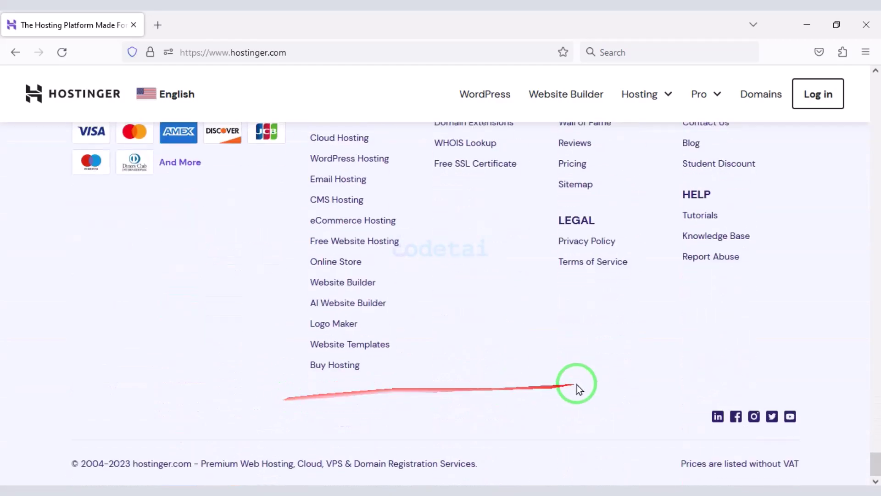
- Return to the top and open the Web Hosting plans page
{"action": "scroll", "coordinate": [435, 395], "scroll_direction": "up", "scroll_amount": 18}
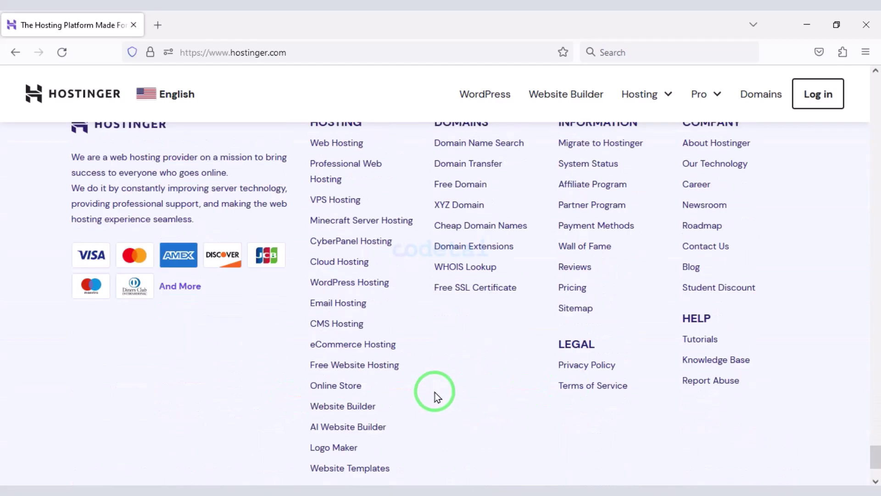
{"action": "scroll", "coordinate": [551, 326], "scroll_direction": "up", "scroll_amount": 15}
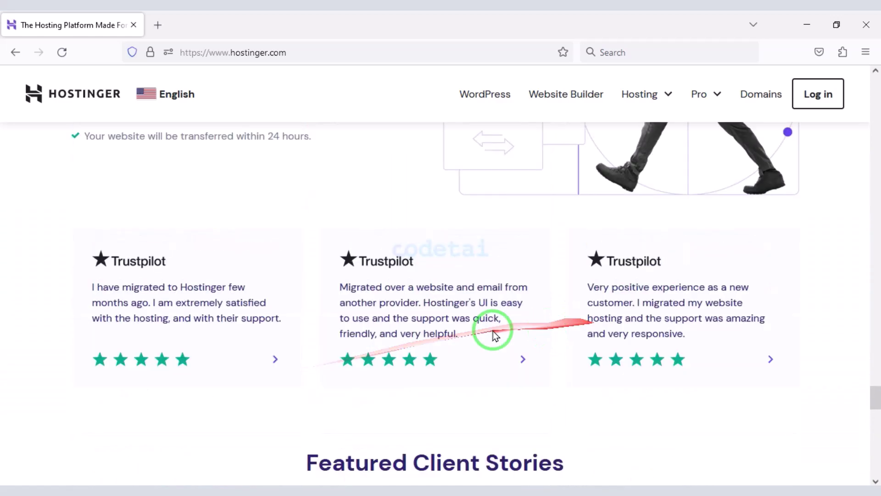
{"action": "scroll", "coordinate": [536, 314], "scroll_direction": "up", "scroll_amount": 12}
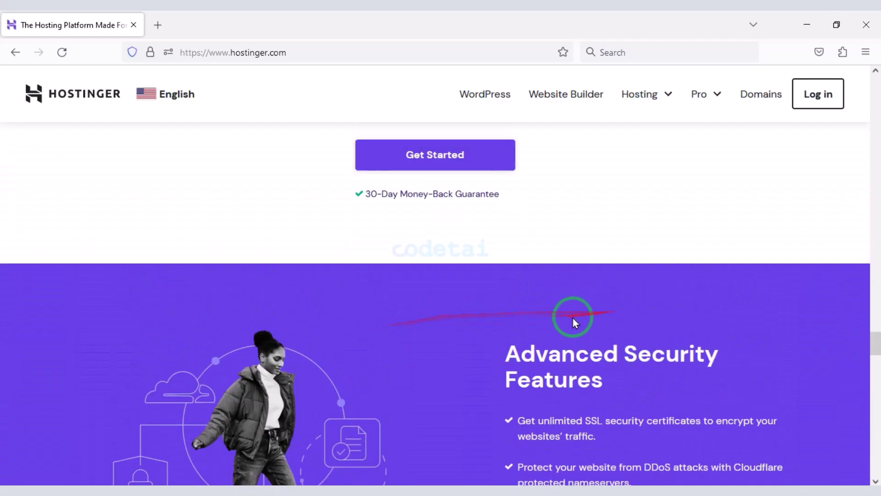
{"action": "scroll", "coordinate": [669, 299], "scroll_direction": "up", "scroll_amount": 15}
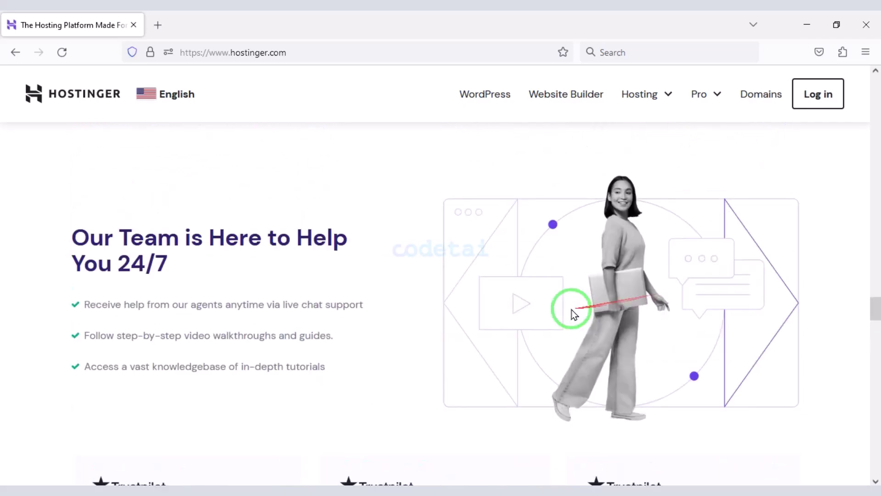
{"action": "scroll", "coordinate": [742, 303], "scroll_direction": "up", "scroll_amount": 15}
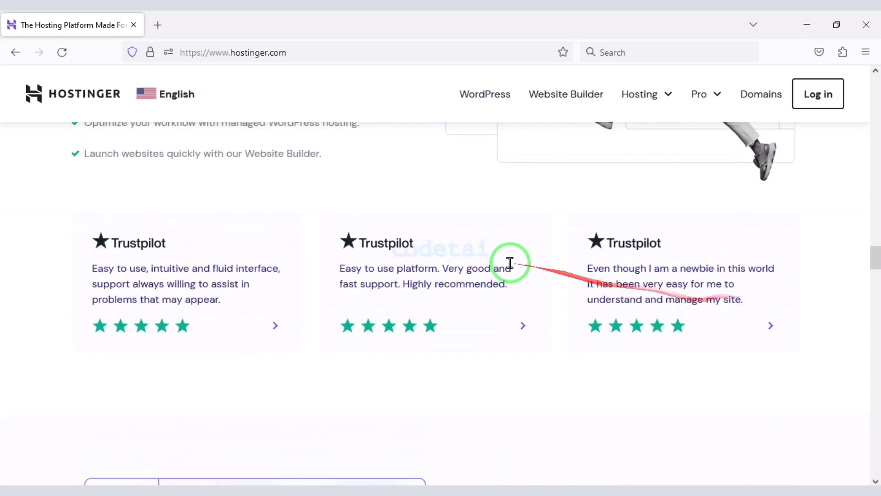
{"action": "scroll", "coordinate": [745, 189], "scroll_direction": "up", "scroll_amount": 15}
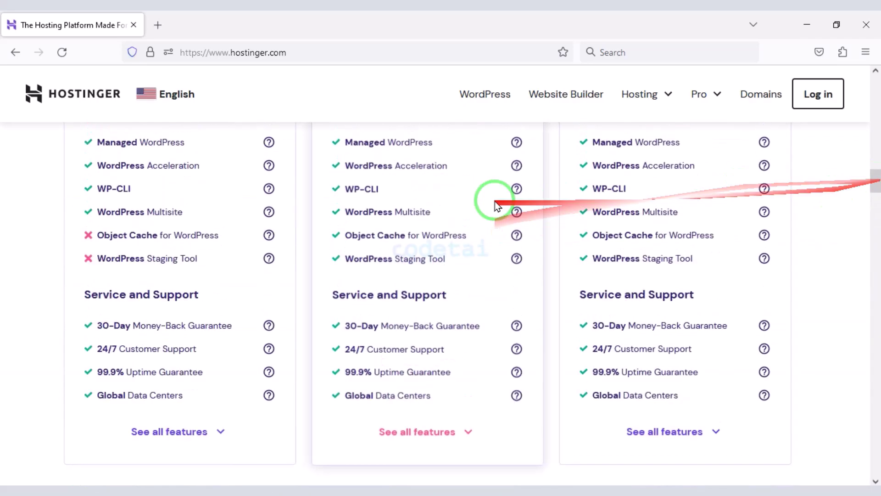
{"action": "scroll", "coordinate": [471, 258], "scroll_direction": "up", "scroll_amount": 5}
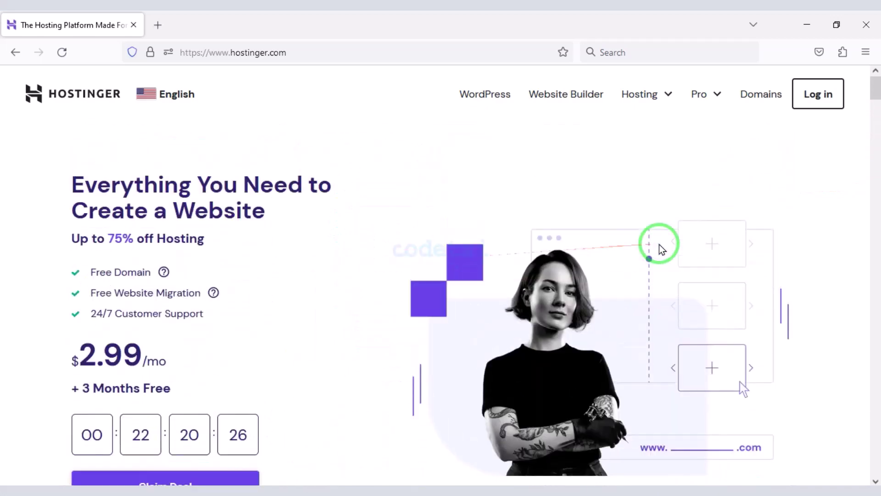
{"action": "left_click", "coordinate": [627, 146]}
- Outline the plans' Free Domain ($9.99 value) feature in red
{"action": "scroll", "coordinate": [582, 264], "scroll_direction": "down", "scroll_amount": 15}
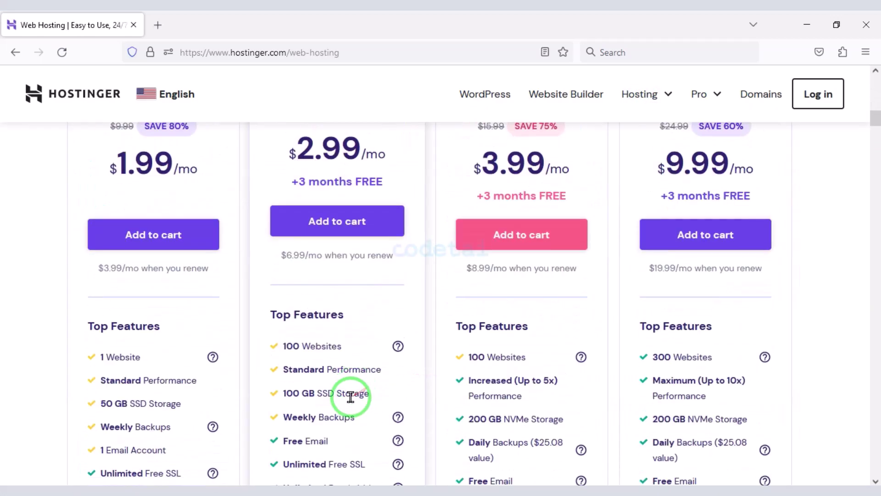
{"action": "mouse_move", "coordinate": [266, 377]}
{"action": "left_mouse_down"}
{"action": "mouse_move", "coordinate": [403, 415]}
{"action": "mouse_move", "coordinate": [592, 445]}
{"action": "left_mouse_up"}
{"action": "left_click_drag", "start_coordinate": [636, 408], "coordinate": [787, 449]}
{"action": "scroll", "coordinate": [590, 415], "scroll_direction": "down", "scroll_amount": 5}
{"action": "scroll", "coordinate": [280, 417], "scroll_direction": "down", "scroll_amount": 20}
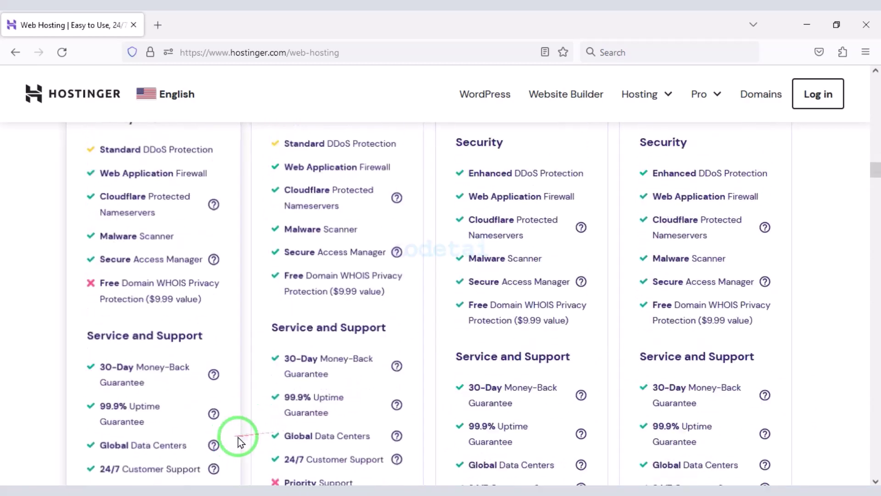
{"action": "scroll", "coordinate": [239, 441], "scroll_direction": "down", "scroll_amount": 3}
- Outline the plans' 30-Day Money-Back Guarantee and 24/7 Customer Support features
{"action": "mouse_move", "coordinate": [266, 465]}
{"action": "left_mouse_down"}
{"action": "mouse_move", "coordinate": [232, 448]}
{"action": "mouse_move", "coordinate": [78, 274]}
{"action": "mouse_move", "coordinate": [226, 287]}
{"action": "left_mouse_up"}
{"action": "left_click_drag", "start_coordinate": [268, 255], "coordinate": [595, 322]}
{"action": "left_click_drag", "start_coordinate": [633, 279], "coordinate": [784, 324]}
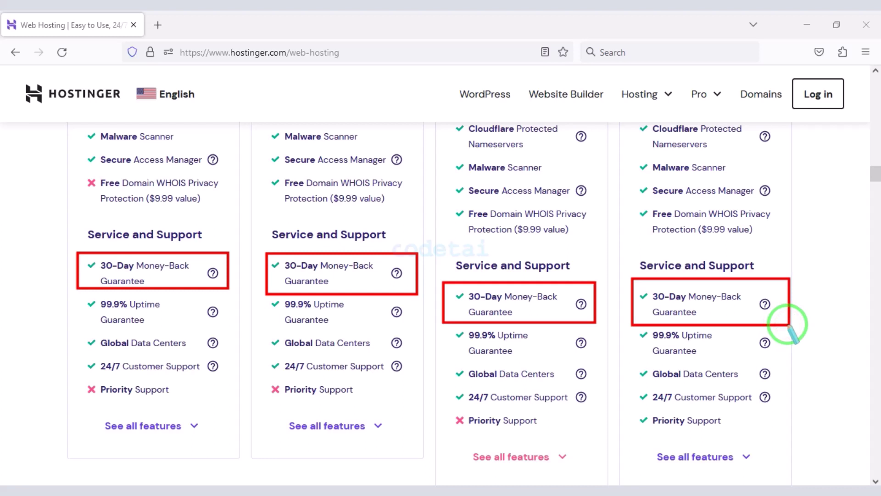
{"action": "mouse_move", "coordinate": [83, 354]}
{"action": "left_mouse_down"}
{"action": "mouse_move", "coordinate": [366, 388]}
{"action": "mouse_move", "coordinate": [408, 377]}
{"action": "mouse_move", "coordinate": [592, 407]}
{"action": "left_mouse_up"}
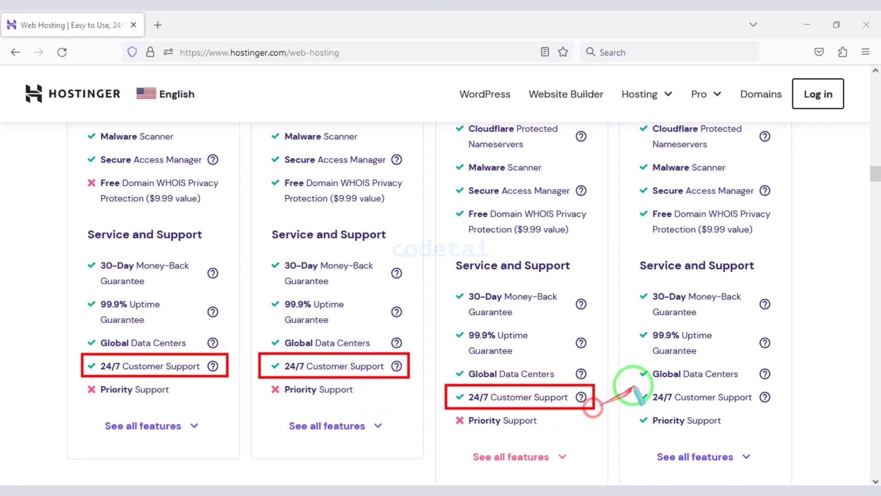
{"action": "left_click_drag", "start_coordinate": [633, 381], "coordinate": [774, 411]}
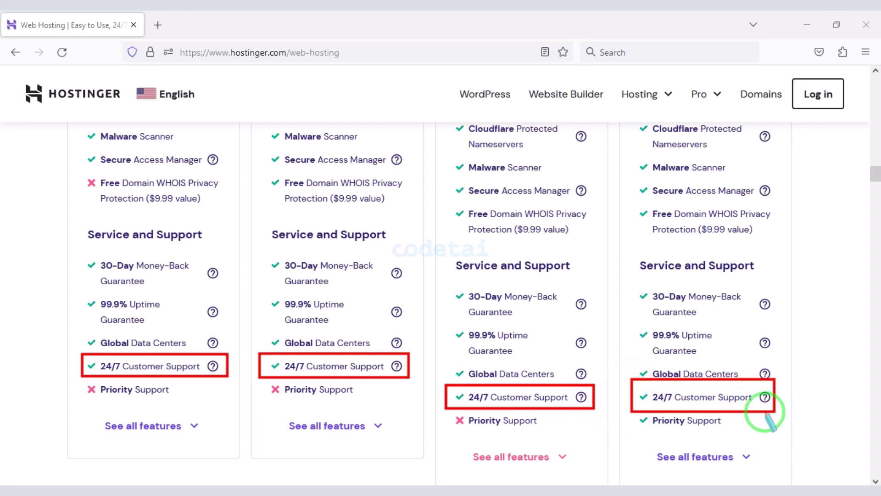
- Scroll back up to the plan cards with their monthly prices
{"action": "key", "text": "Escape"}
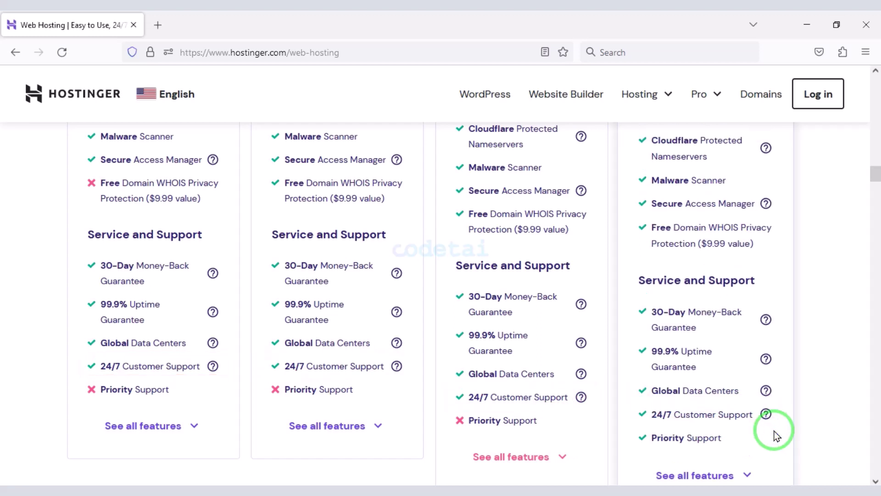
{"action": "scroll", "coordinate": [775, 434], "scroll_direction": "up", "scroll_amount": 20}
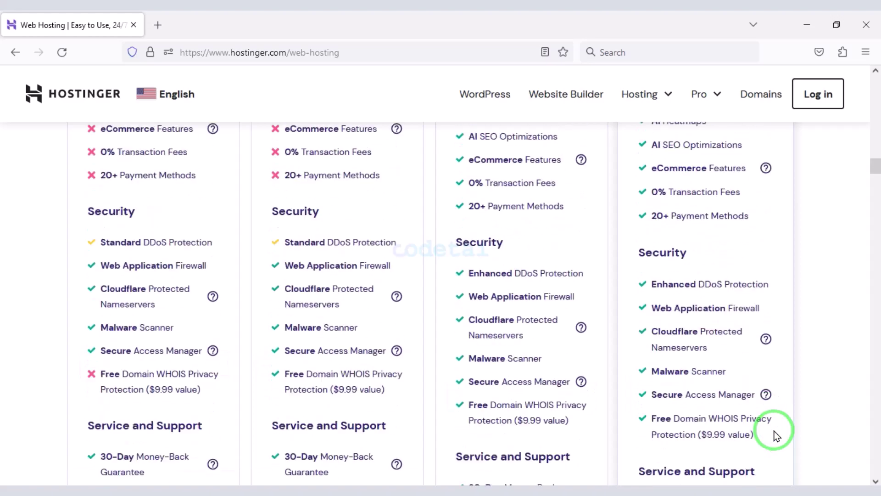
{"action": "scroll", "coordinate": [133, 369], "scroll_direction": "up", "scroll_amount": 10}
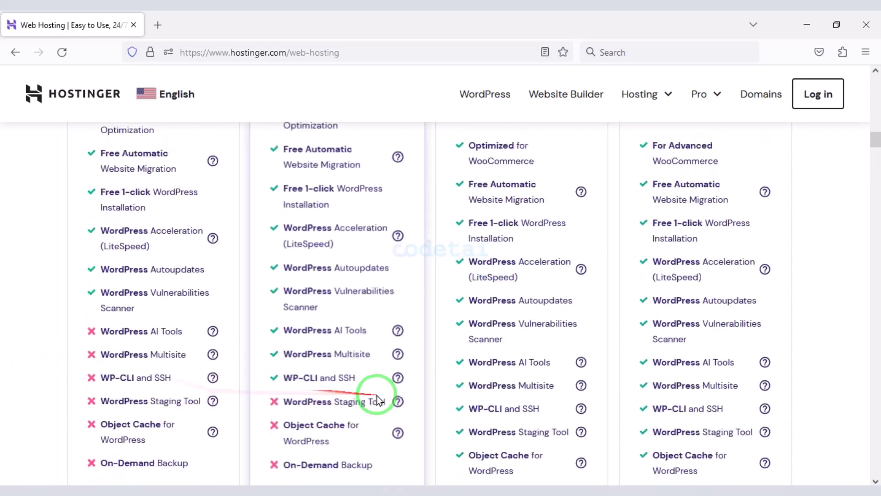
{"action": "scroll", "coordinate": [466, 408], "scroll_direction": "up", "scroll_amount": 7}
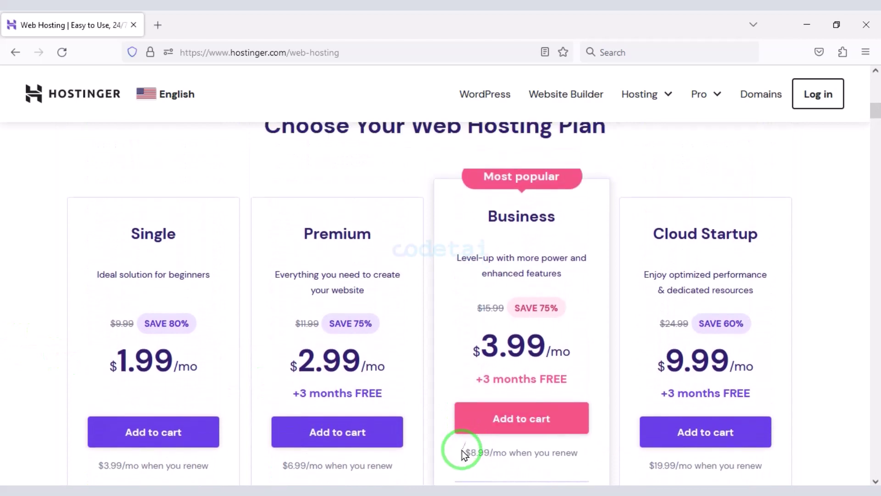
{"action": "scroll", "coordinate": [464, 321], "scroll_direction": "down", "scroll_amount": 2}
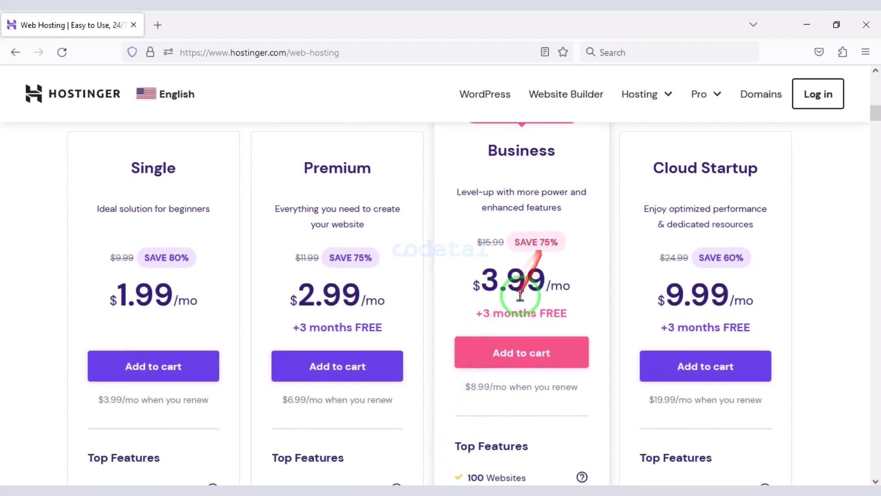
{"action": "scroll", "coordinate": [523, 331], "scroll_direction": "up", "scroll_amount": 2}
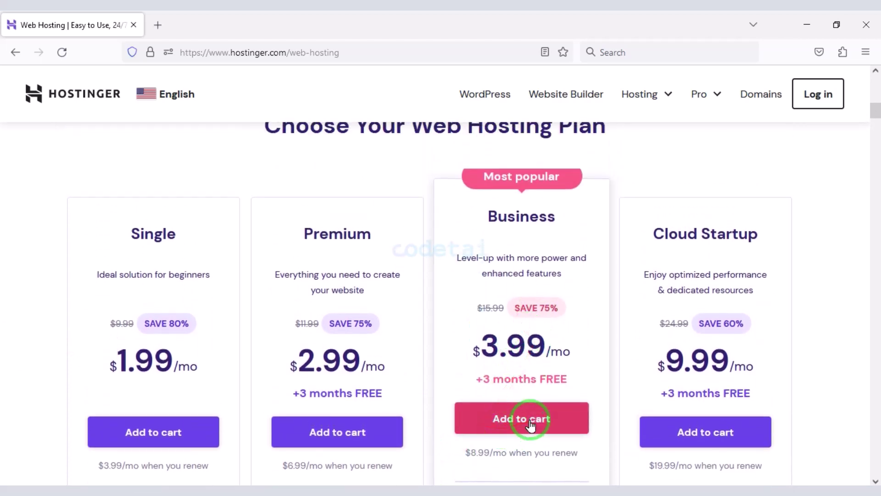
- Choose the 12-month billing period for Business Web Hosting
{"action": "scroll", "coordinate": [458, 431], "scroll_direction": "down", "scroll_amount": 5}
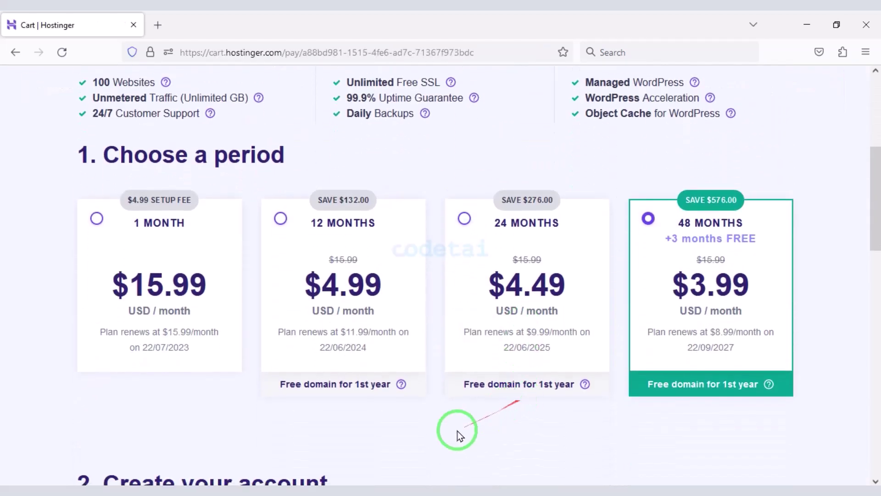
{"action": "left_click", "coordinate": [281, 219]}
{"action": "scroll", "coordinate": [322, 418], "scroll_direction": "down", "scroll_amount": 5}
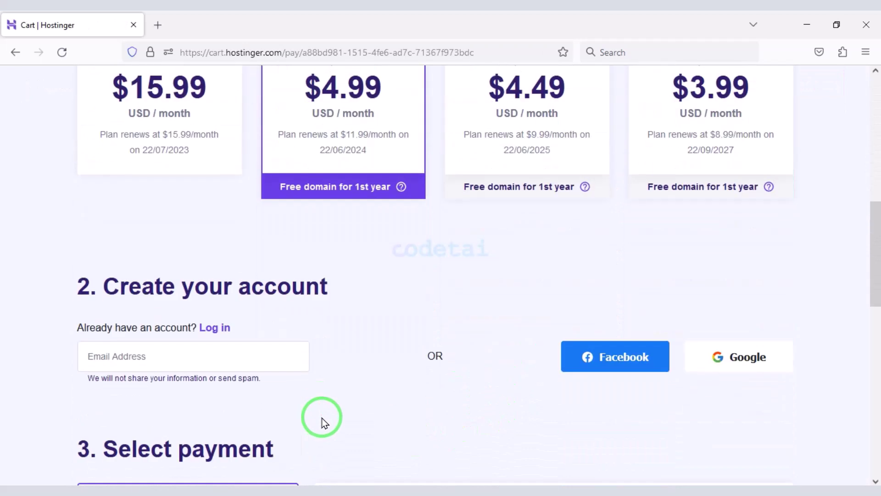
{"action": "scroll", "coordinate": [322, 418], "scroll_direction": "down", "scroll_amount": 1}
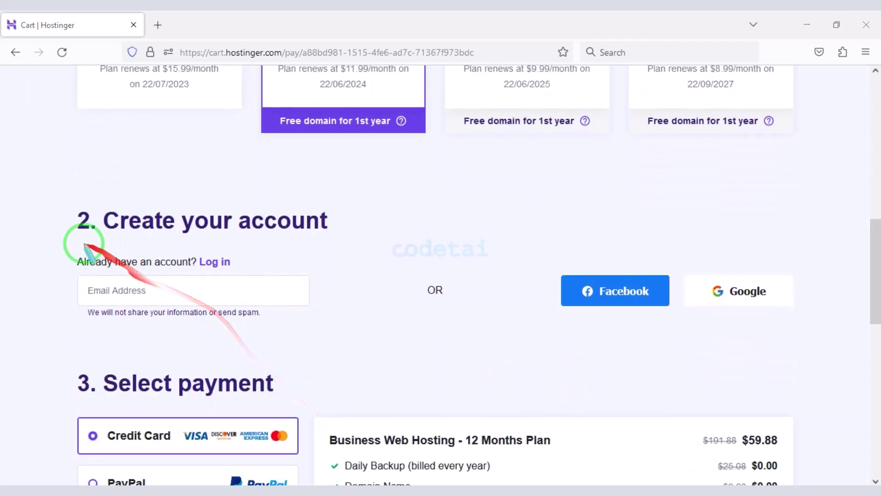
- Create the Hostinger account by signing in with Google
{"action": "left_click", "coordinate": [749, 300]}
{"action": "left_click", "coordinate": [419, 246]}
{"action": "left_click", "coordinate": [541, 354]}
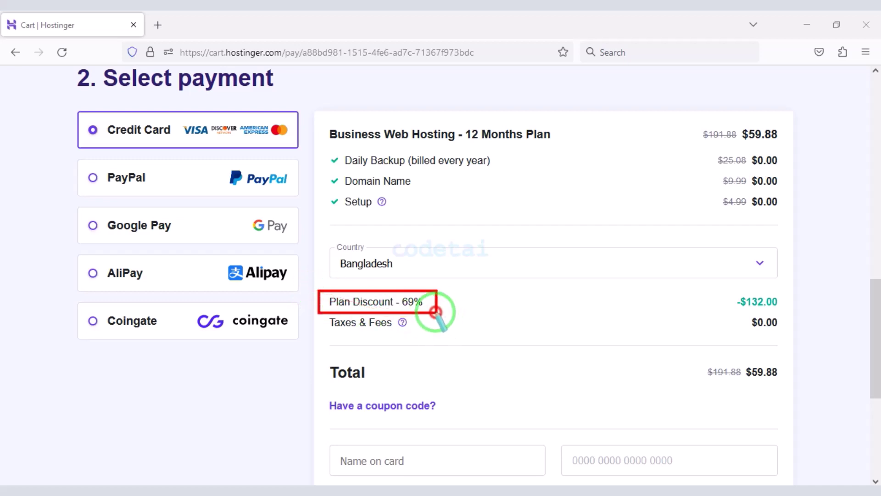
{"action": "left_click_drag", "start_coordinate": [692, 360], "coordinate": [772, 387]}
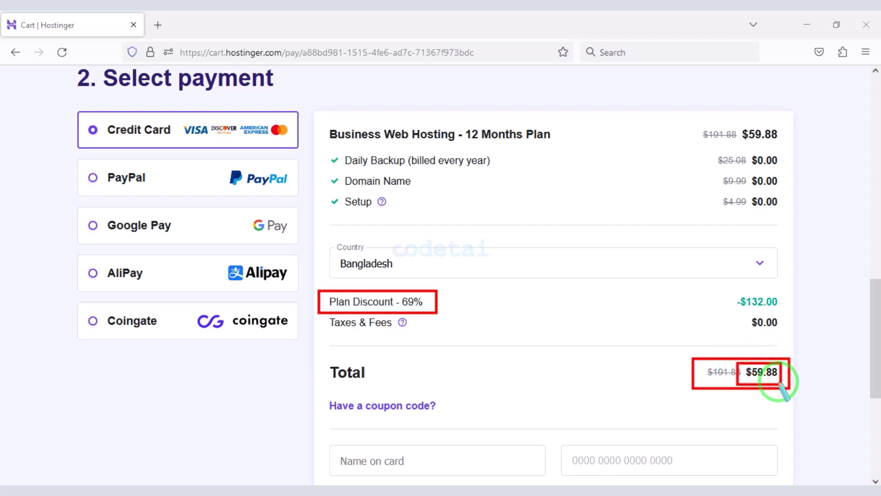
{"action": "scroll", "coordinate": [780, 388], "scroll_direction": "up", "scroll_amount": 1}
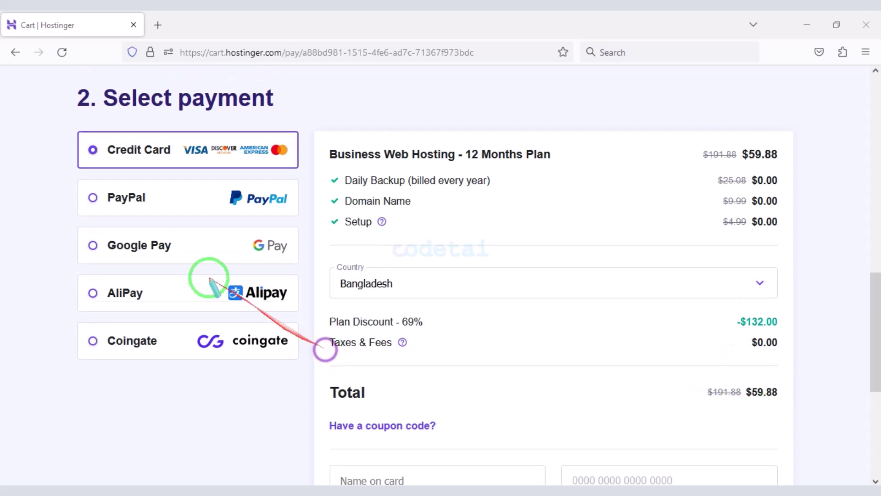
{"action": "mouse_move", "coordinate": [57, 118]}
{"action": "left_mouse_down"}
{"action": "mouse_move", "coordinate": [112, 142]}
{"action": "mouse_move", "coordinate": [304, 180]}
{"action": "left_mouse_up"}
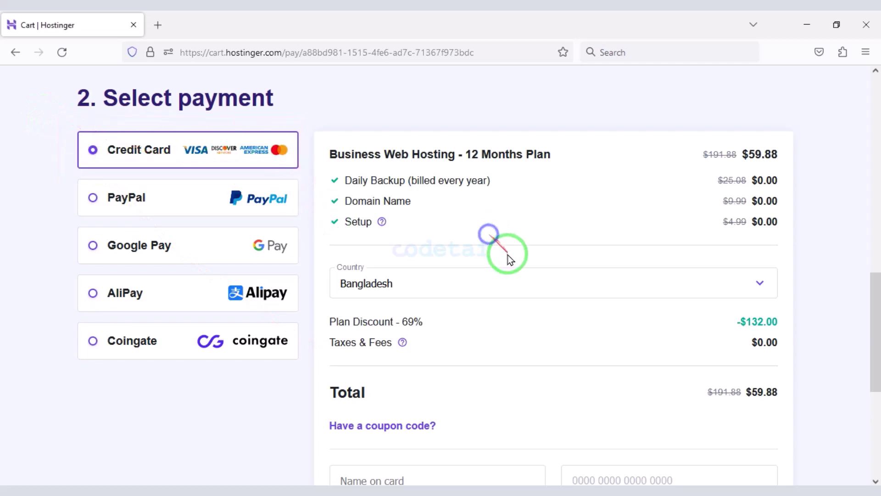
{"action": "scroll", "coordinate": [508, 252], "scroll_direction": "down", "scroll_amount": 5}
{"action": "mouse_move", "coordinate": [318, 255]}
{"action": "left_mouse_down"}
{"action": "mouse_move", "coordinate": [689, 363]}
{"action": "mouse_move", "coordinate": [787, 355]}
{"action": "left_mouse_up"}
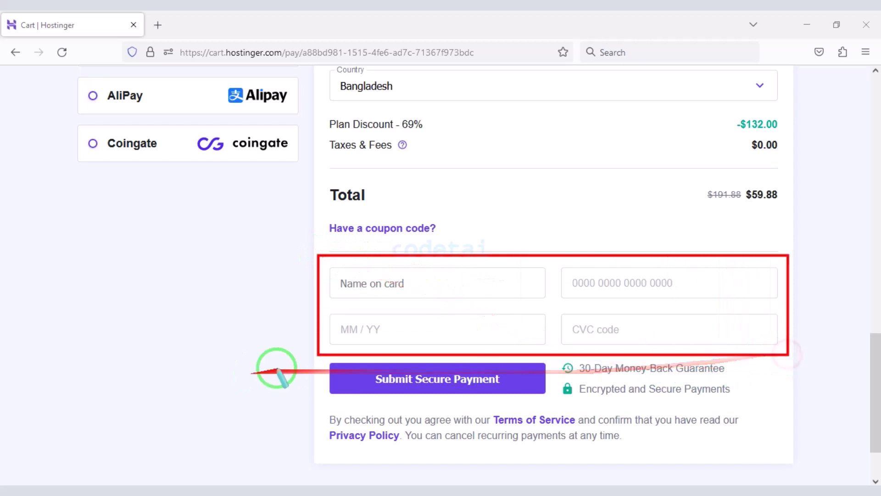
{"action": "left_click_drag", "start_coordinate": [364, 365], "coordinate": [560, 399]}
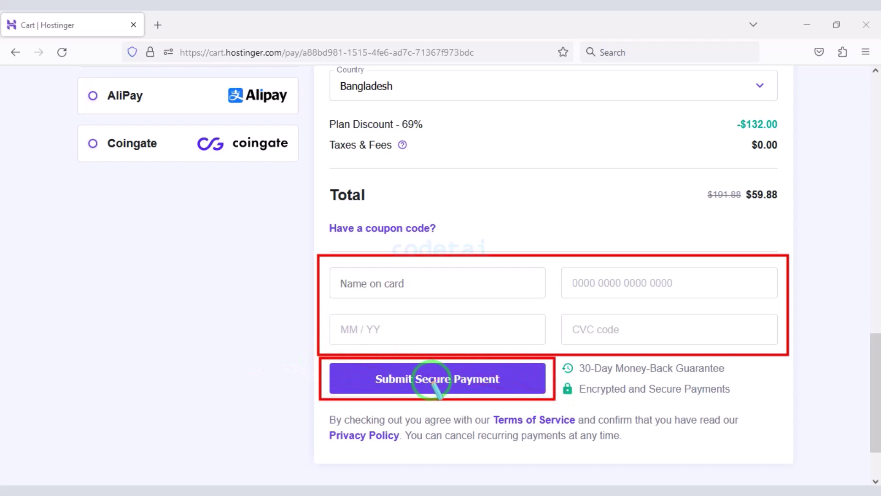
{"action": "key", "text": "Escape"}
{"action": "scroll", "coordinate": [259, 376], "scroll_direction": "up", "scroll_amount": 4}
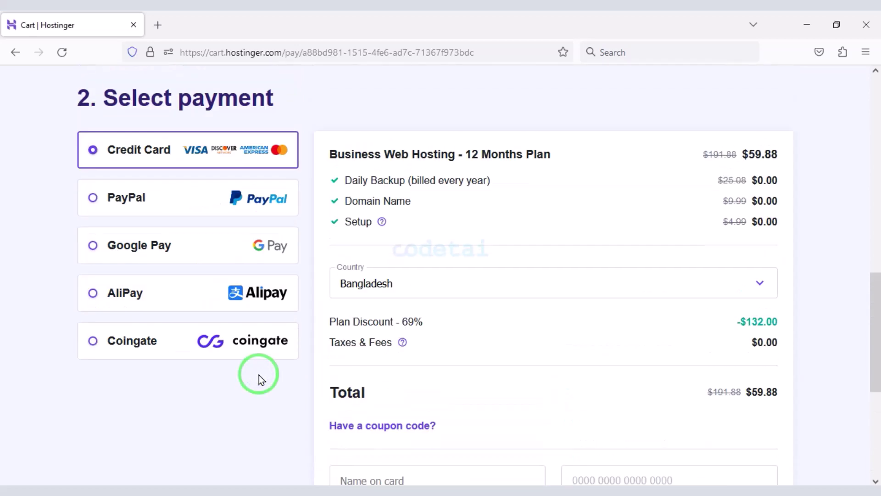
{"action": "left_click_drag", "start_coordinate": [64, 169], "coordinate": [305, 215]}
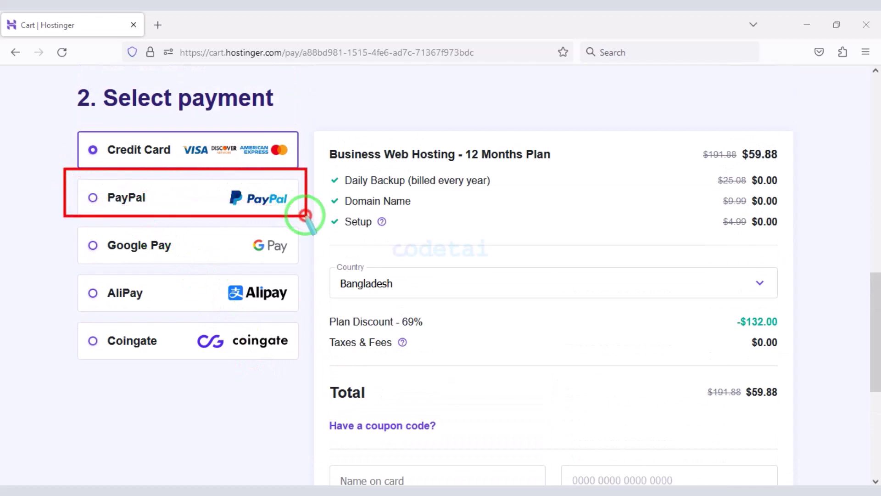
{"action": "mouse_move", "coordinate": [65, 221]}
{"action": "left_mouse_down"}
{"action": "mouse_move", "coordinate": [261, 272]}
{"action": "mouse_move", "coordinate": [299, 295]}
{"action": "mouse_move", "coordinate": [307, 316]}
{"action": "left_mouse_up"}
{"action": "left_click_drag", "start_coordinate": [65, 322], "coordinate": [306, 360]}
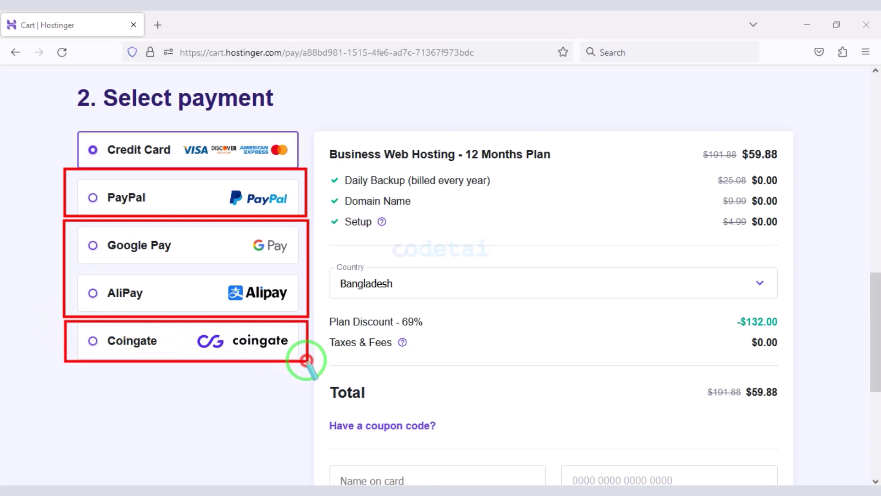
{"action": "key", "text": "Escape"}
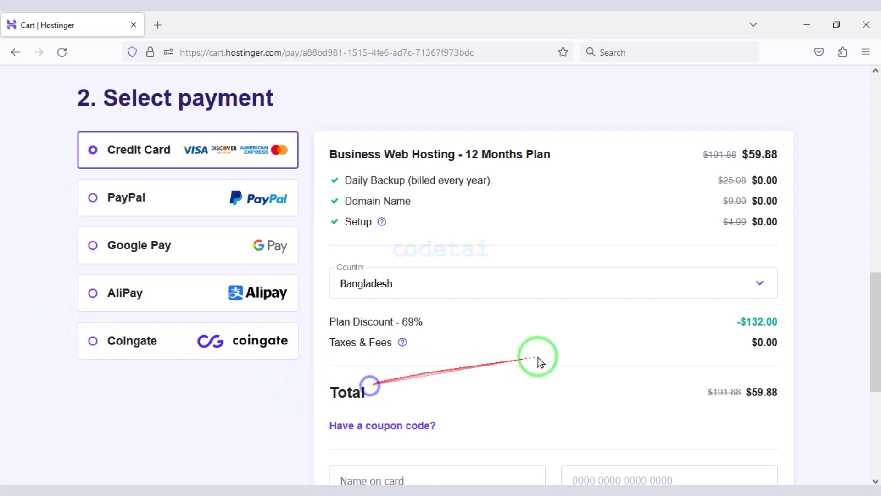
{"action": "scroll", "coordinate": [252, 418], "scroll_direction": "down", "scroll_amount": 4}
{"action": "scroll", "coordinate": [315, 400], "scroll_direction": "up", "scroll_amount": 4}
{"action": "scroll", "coordinate": [315, 396], "scroll_direction": "up", "scroll_amount": 7}
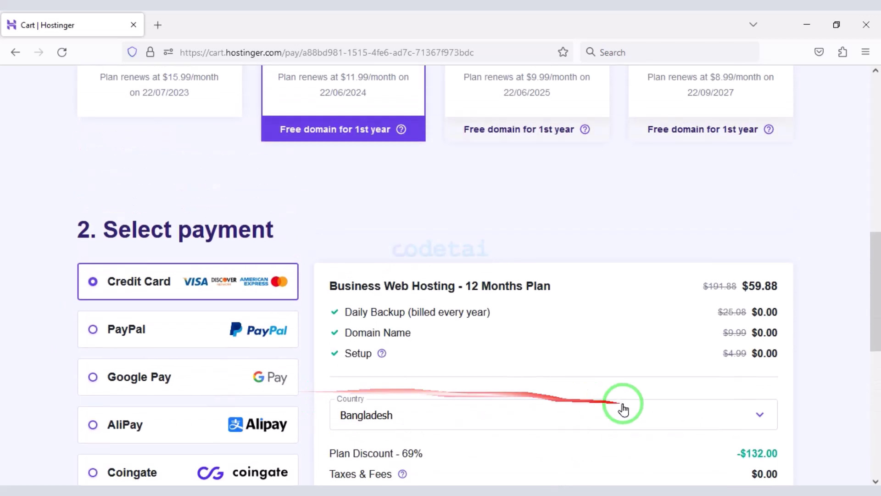
{"action": "scroll", "coordinate": [583, 401], "scroll_direction": "up", "scroll_amount": 6}
{"action": "scroll", "coordinate": [583, 398], "scroll_direction": "up", "scroll_amount": 1}
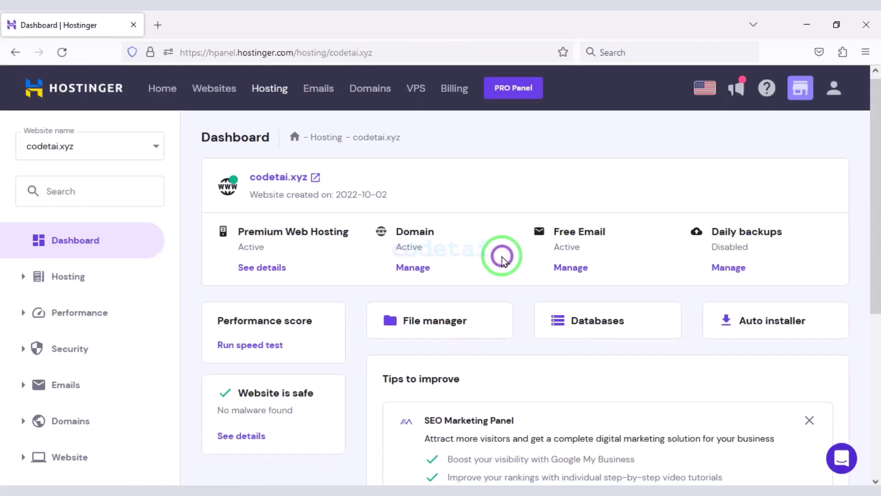
- Expand Advanced in the hPanel sidebar and open PHP Configuration for codetai.xyz
{"action": "scroll", "coordinate": [515, 280], "scroll_direction": "down", "scroll_amount": 4}
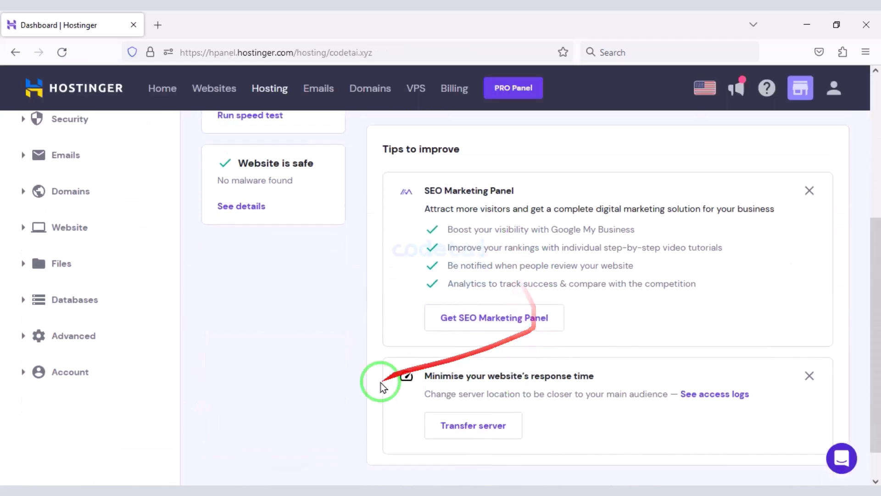
{"action": "scroll", "coordinate": [368, 393], "scroll_direction": "down", "scroll_amount": 1}
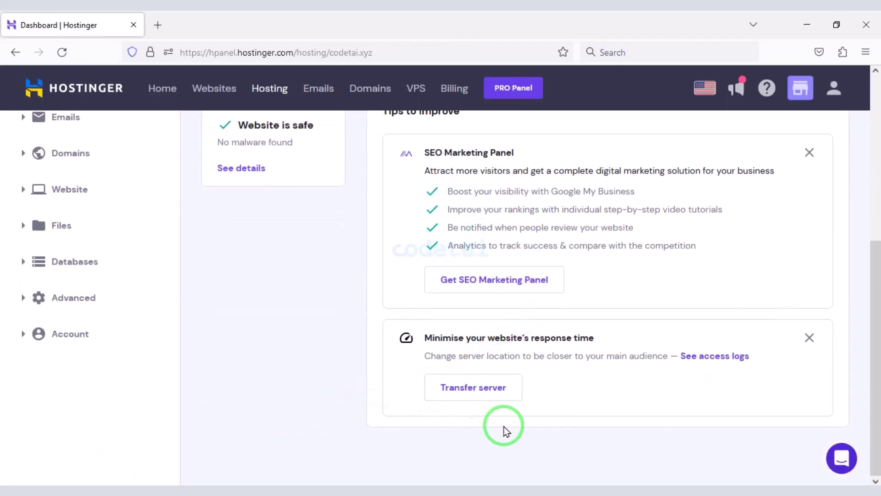
{"action": "scroll", "coordinate": [629, 409], "scroll_direction": "up", "scroll_amount": 6}
{"action": "scroll", "coordinate": [389, 362], "scroll_direction": "down", "scroll_amount": 4}
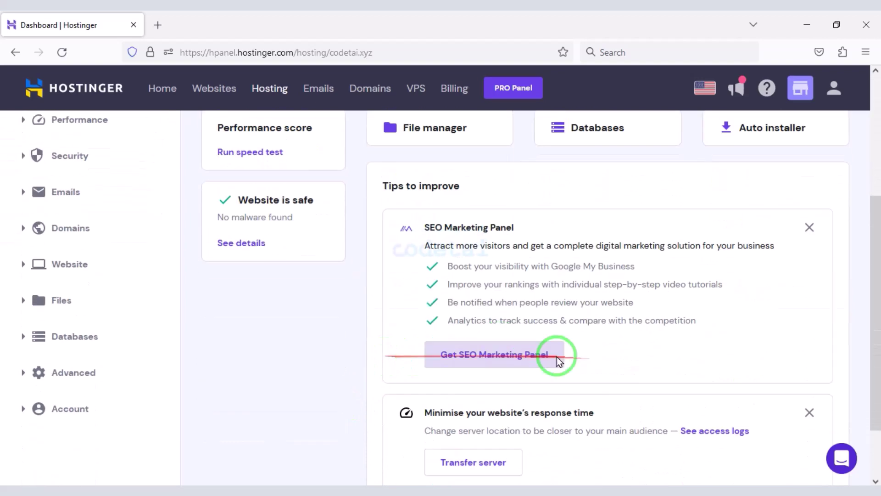
{"action": "left_click", "coordinate": [102, 374]}
{"action": "scroll", "coordinate": [105, 378], "scroll_direction": "down", "scroll_amount": 1}
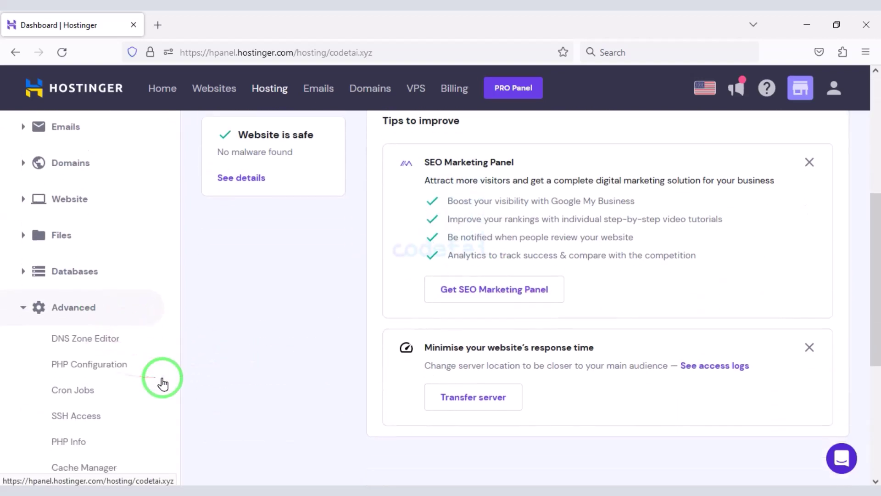
{"action": "left_click", "coordinate": [121, 367]}
- Apply and confirm the PHP 7.3 version change, then return to the codetai.xyz dashboard
{"action": "scroll", "coordinate": [423, 349], "scroll_direction": "down", "scroll_amount": 3}
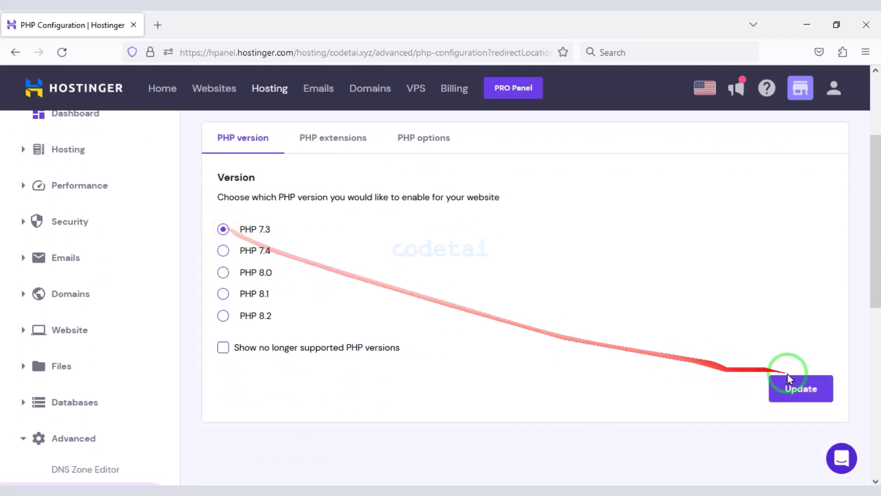
{"action": "left_click", "coordinate": [794, 391]}
{"action": "left_click", "coordinate": [583, 313]}
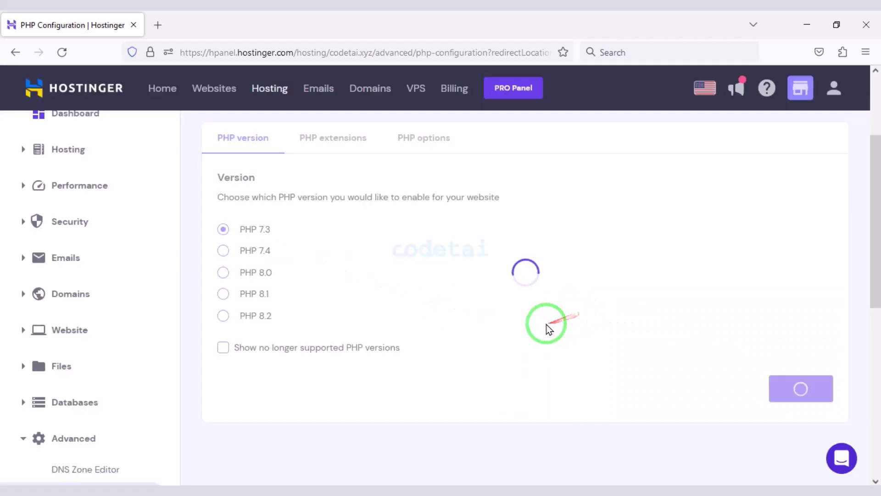
{"action": "left_click", "coordinate": [33, 244]}
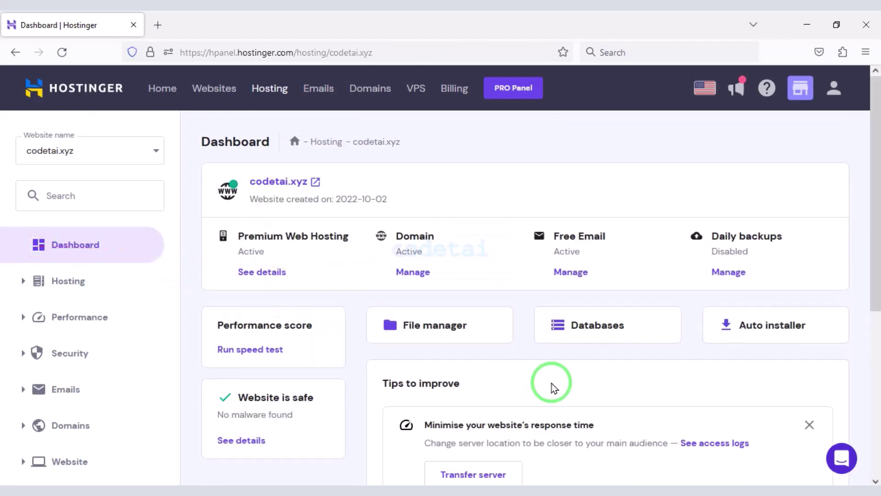
{"action": "scroll", "coordinate": [552, 387], "scroll_direction": "down", "scroll_amount": 2}
- Open File Manager's empty public_html folder, then select the downloaded package zip in Explorer
{"action": "scroll", "coordinate": [400, 365], "scroll_direction": "up", "scroll_amount": 1}
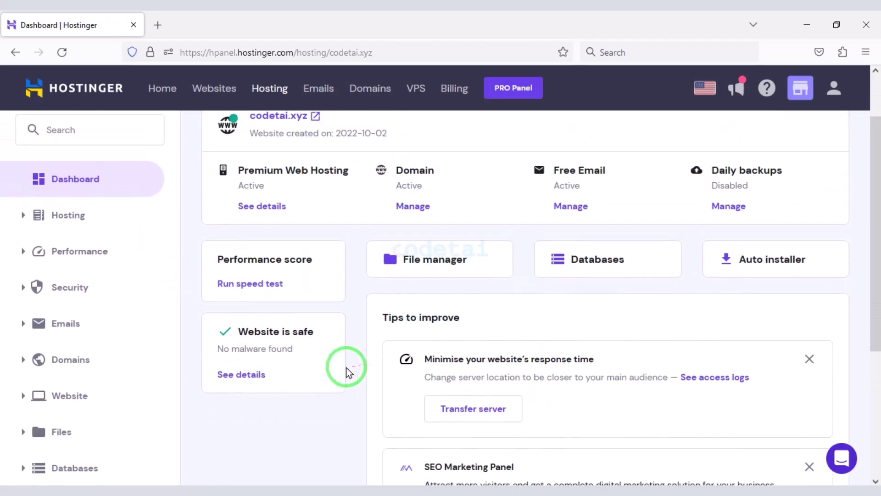
{"action": "left_click", "coordinate": [436, 262]}
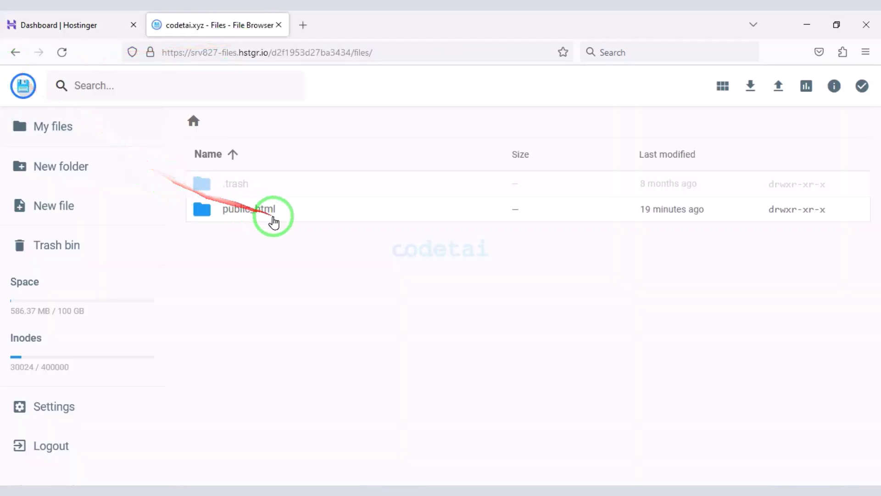
{"action": "double_click", "coordinate": [359, 213]}
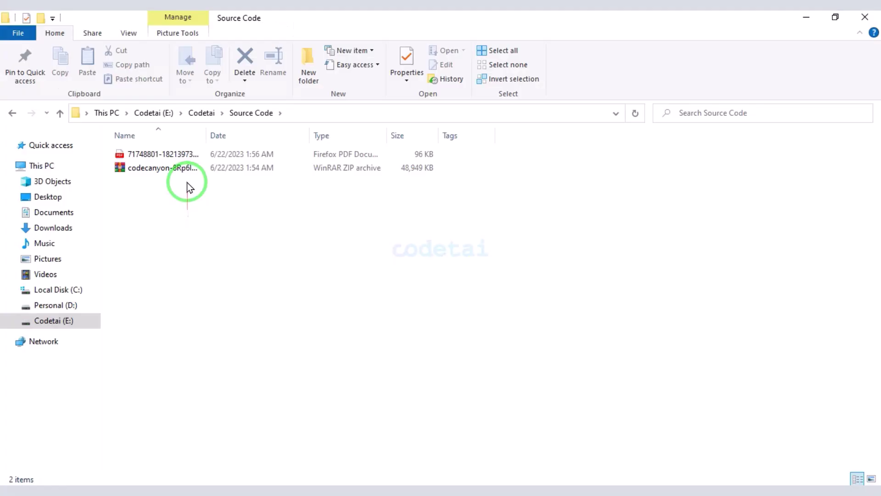
{"action": "left_click", "coordinate": [189, 175]}
- Extract the downloaded CodeCanyon package zip into its own folder and open it
{"action": "right_click", "coordinate": [189, 177]}
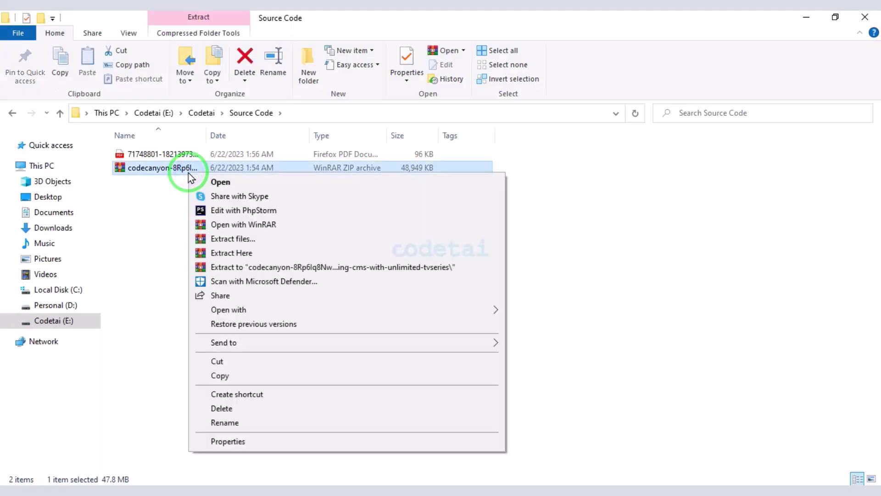
{"action": "left_click", "coordinate": [231, 274]}
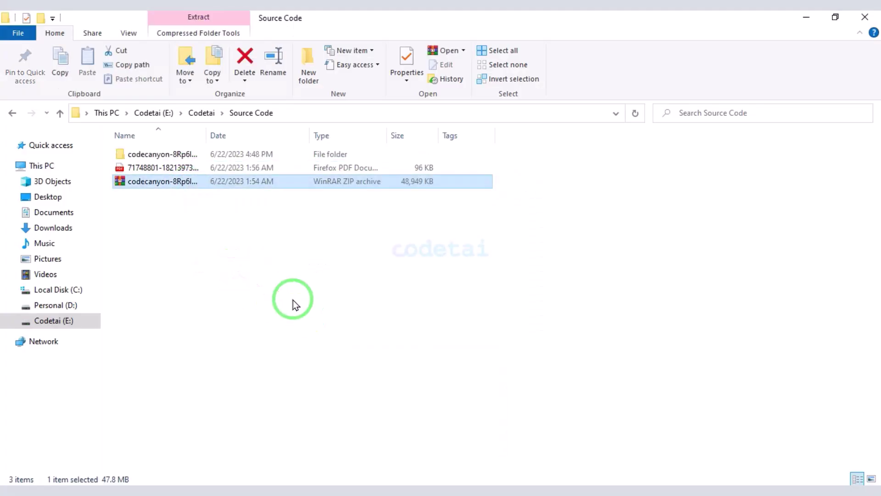
{"action": "double_click", "coordinate": [202, 154]}
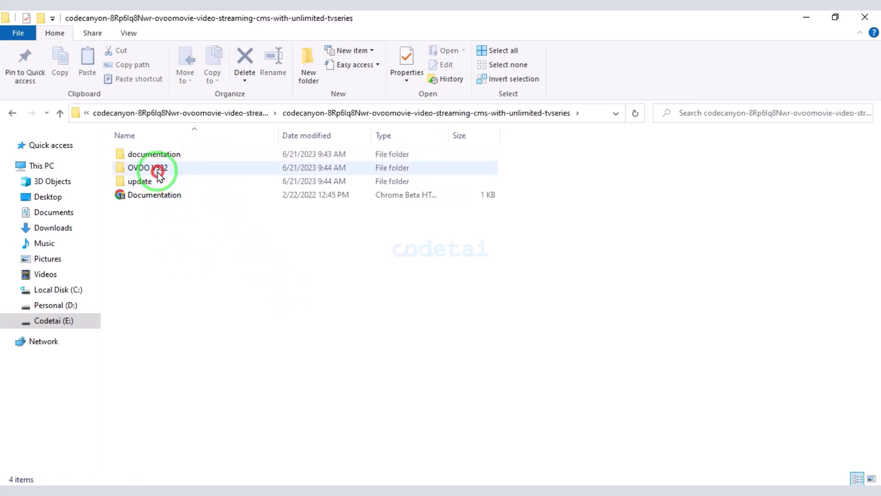
- Compress the OVOO V332 folder into a ZIP archive named OVOO V332.zip
{"action": "left_click", "coordinate": [193, 169]}
{"action": "right_click", "coordinate": [151, 170]}
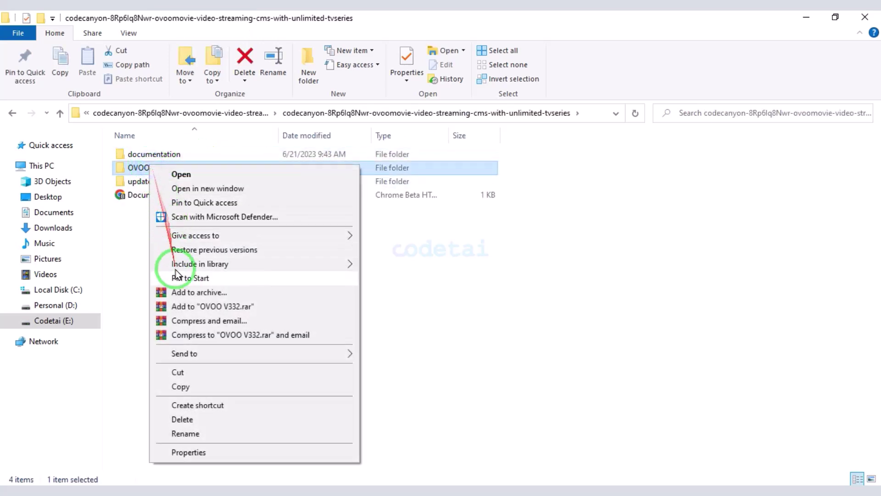
{"action": "left_click", "coordinate": [180, 289]}
{"action": "left_click", "coordinate": [390, 248]}
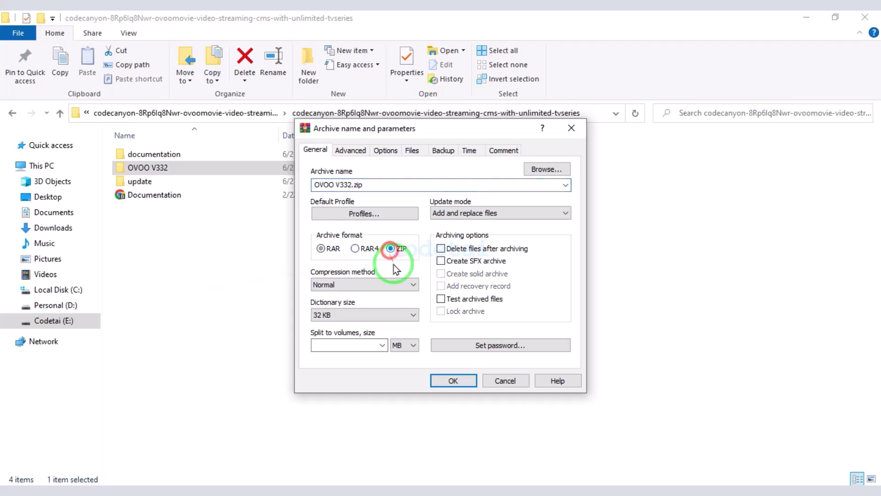
{"action": "left_click", "coordinate": [454, 381]}
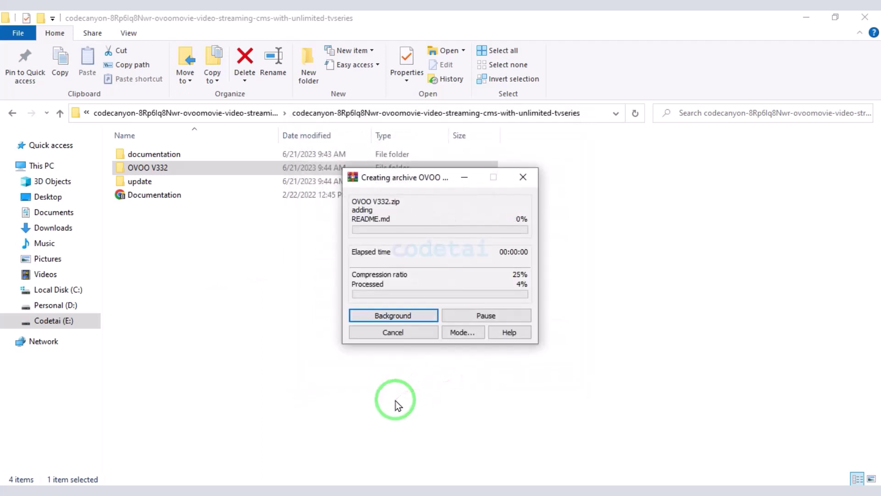
{"action": "left_click", "coordinate": [158, 210]}
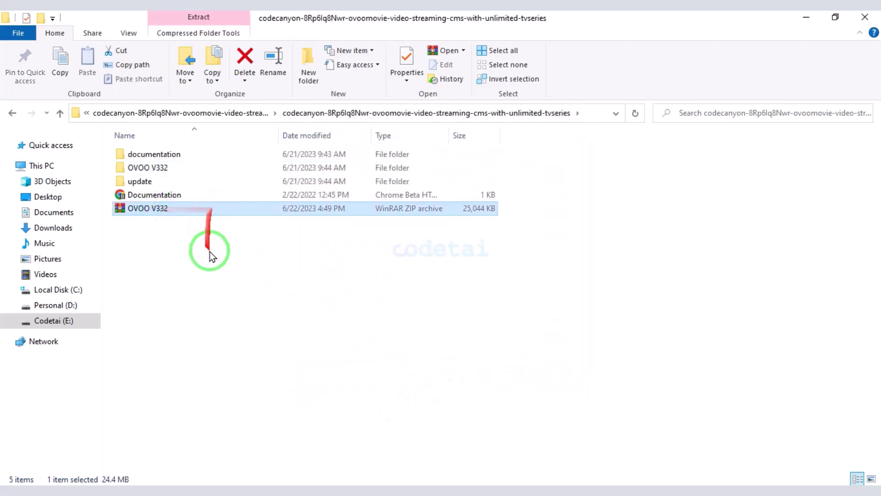
{"action": "left_click", "coordinate": [179, 490]}
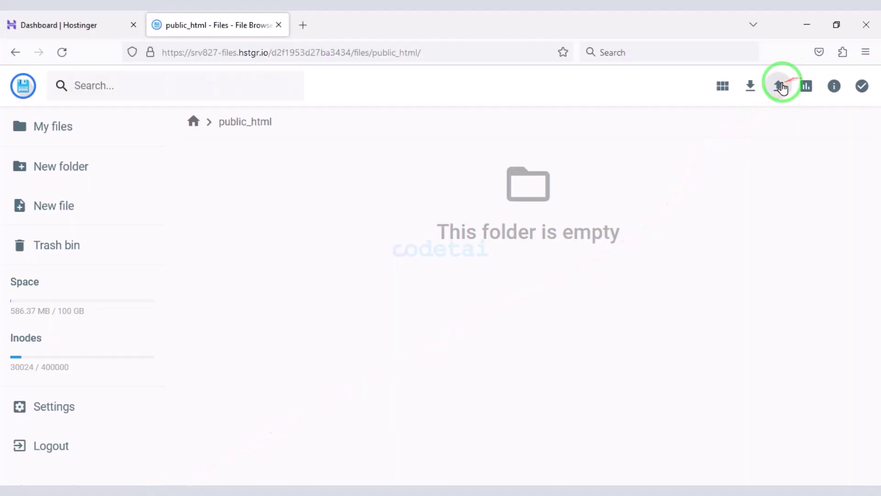
- Upload OVOO V332.zip from the extracted package folder into public_html
{"action": "left_click", "coordinate": [779, 86]}
{"action": "left_click", "coordinate": [406, 289]}
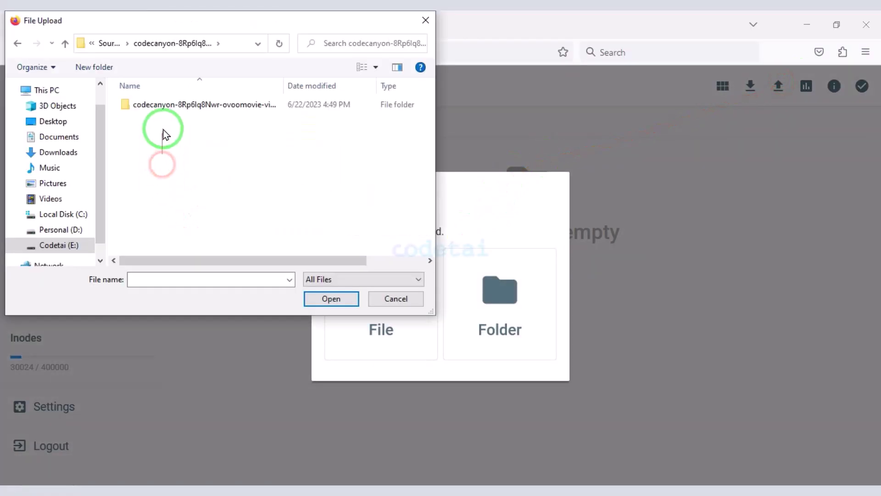
{"action": "double_click", "coordinate": [167, 106]}
{"action": "double_click", "coordinate": [170, 158]}
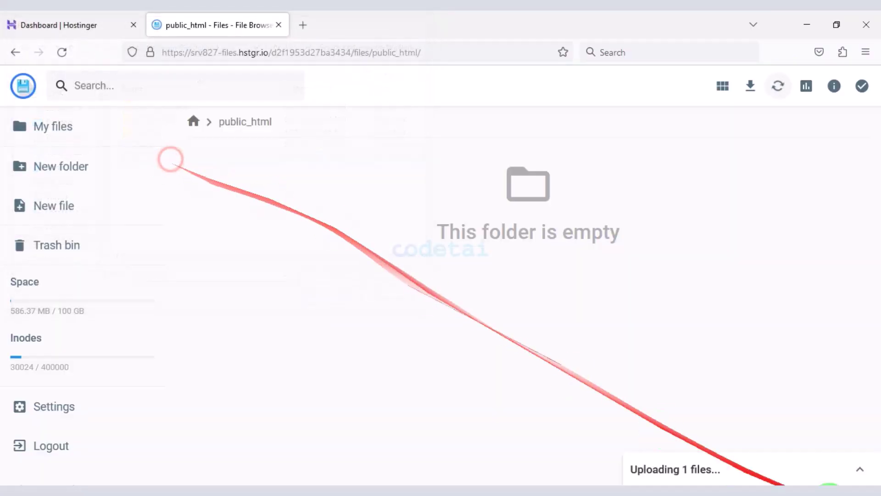
{"action": "left_click", "coordinate": [867, 471]}
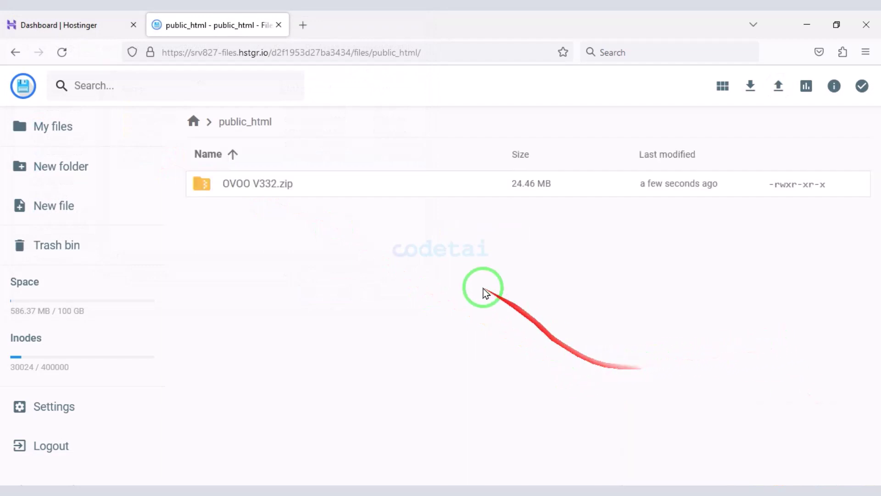
{"action": "left_click", "coordinate": [377, 192]}
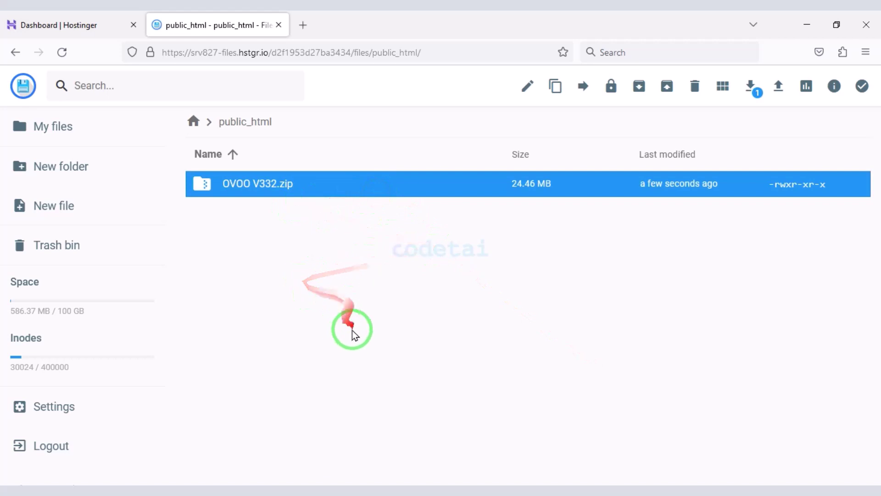
- Extract OVOO V332.zip on the server into a new folder named MyFile
{"action": "right_click", "coordinate": [370, 189]}
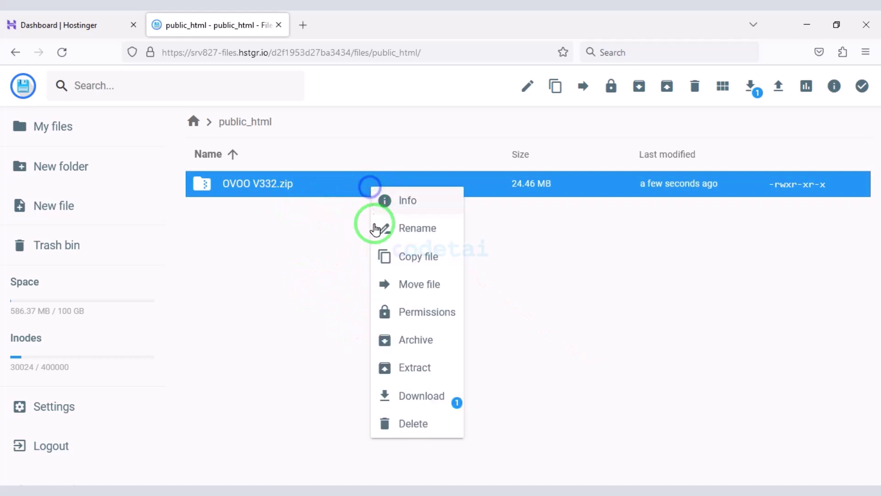
{"action": "left_click", "coordinate": [416, 376]}
{"action": "type", "text": "MyFile"}
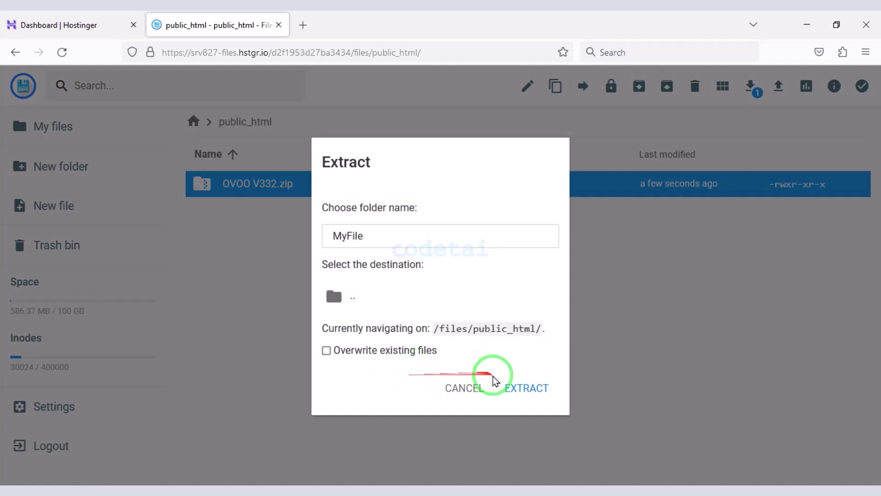
{"action": "left_click", "coordinate": [510, 388]}
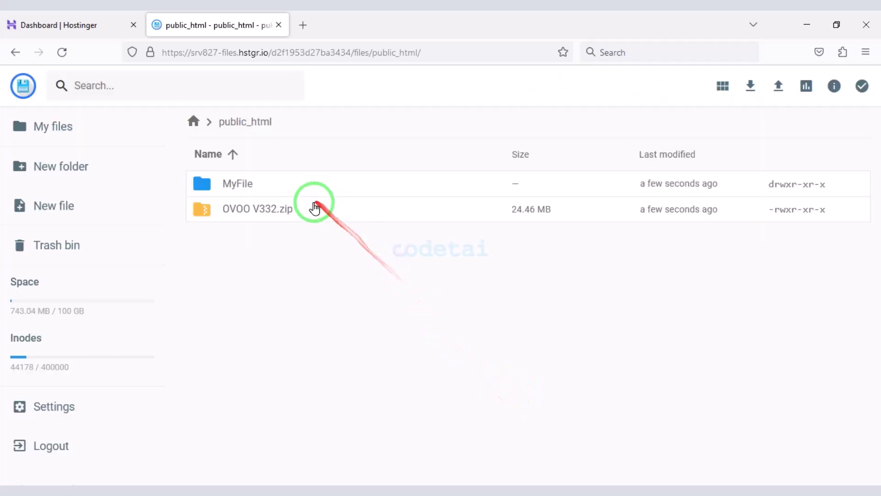
- Delete OVOO V332.zip and open MyFile's extracted OVOO V332 folder
{"action": "left_click", "coordinate": [312, 209]}
{"action": "left_click", "coordinate": [695, 88]}
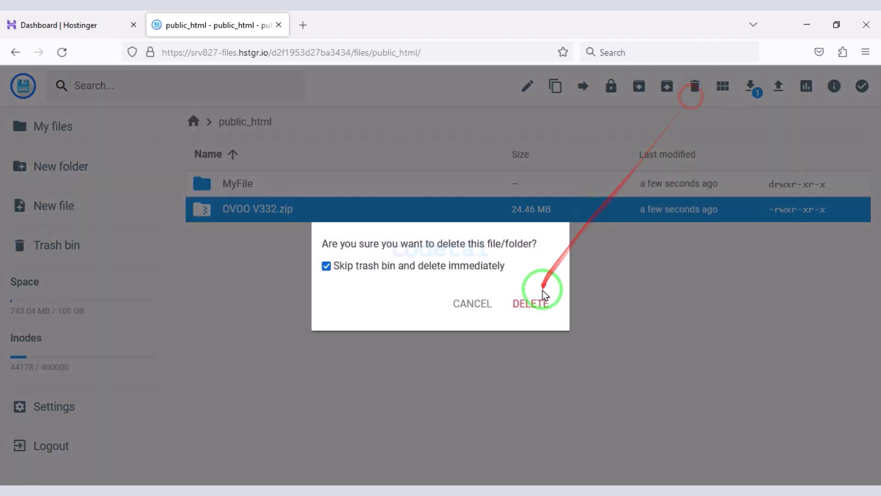
{"action": "left_click", "coordinate": [543, 299]}
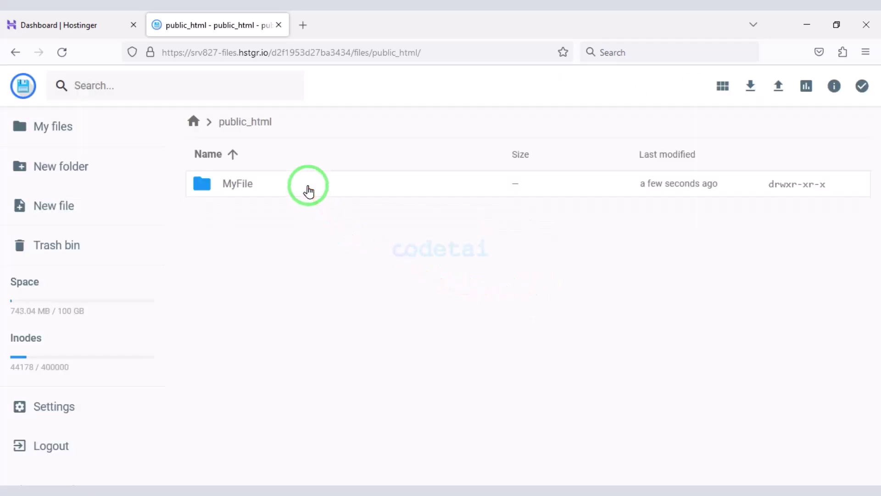
{"action": "double_click", "coordinate": [309, 186]}
{"action": "double_click", "coordinate": [305, 184]}
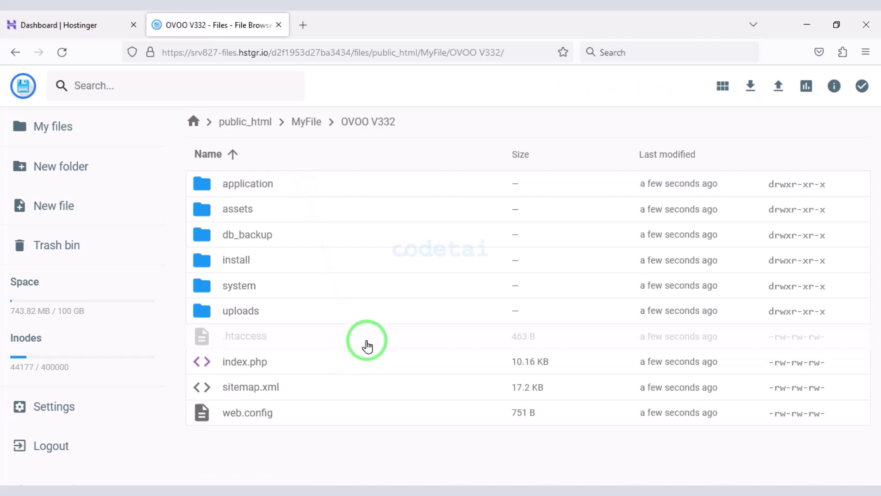
- Move all ten OVOO V332 files and folders directly into public_html
{"action": "key", "text": "ctrl+a"}
{"action": "left_click", "coordinate": [638, 86]}
{"action": "double_click", "coordinate": [414, 173]}
{"action": "left_click", "coordinate": [390, 239]}
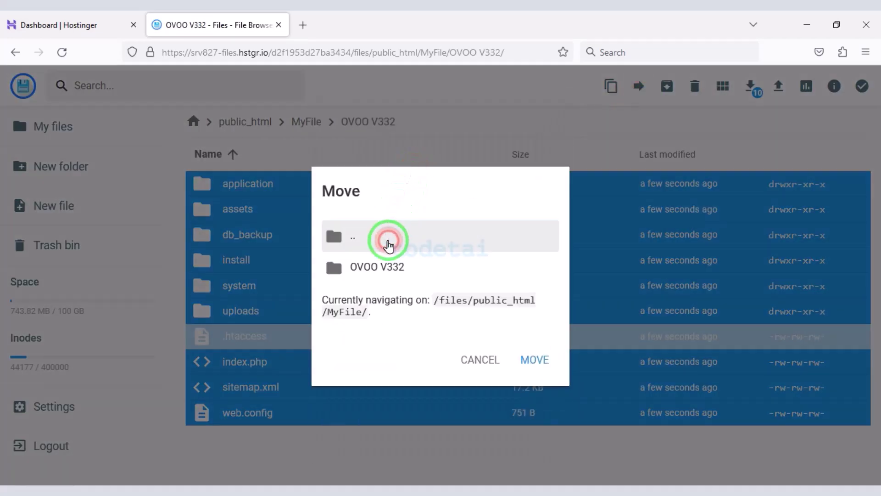
{"action": "double_click", "coordinate": [388, 243]}
{"action": "double_click", "coordinate": [411, 246]}
{"action": "left_click", "coordinate": [410, 276]}
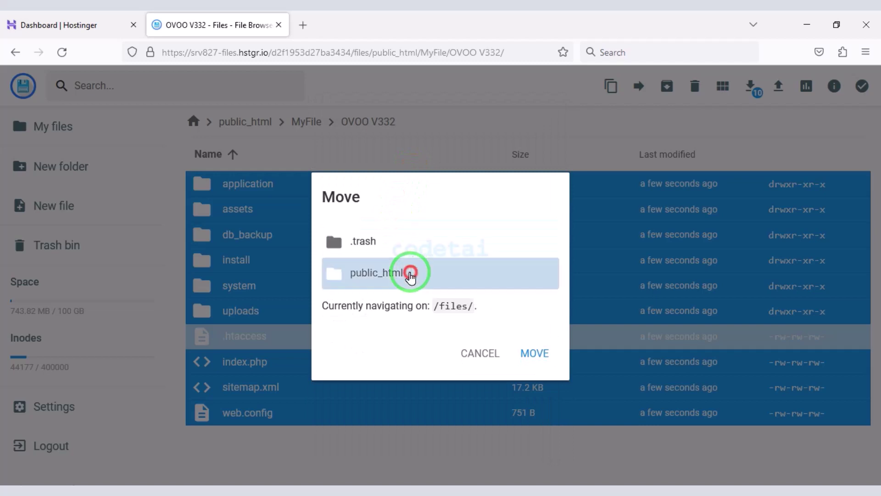
{"action": "left_click", "coordinate": [534, 353]}
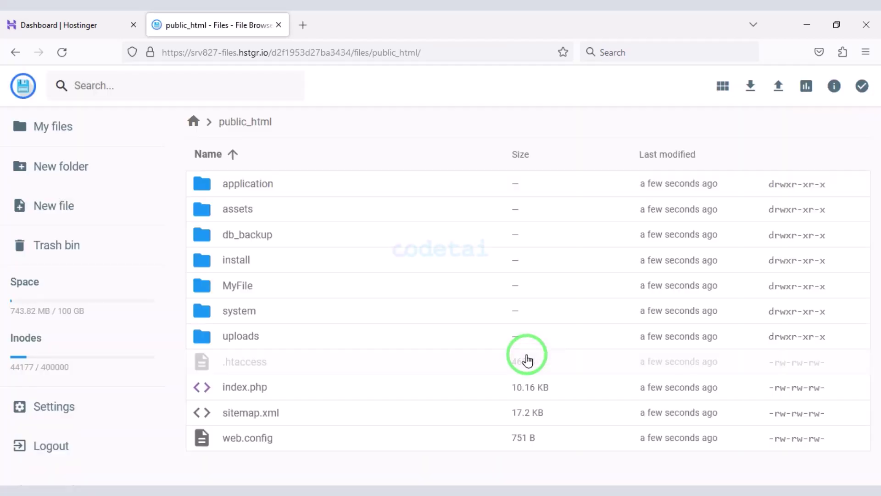
- Delete the now-empty MyFile folder
{"action": "left_click", "coordinate": [247, 289]}
{"action": "left_click", "coordinate": [695, 86]}
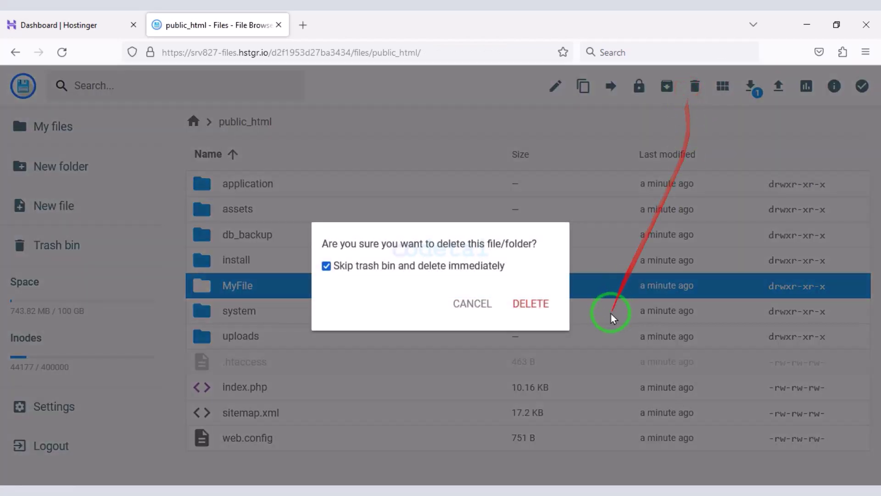
{"action": "left_click", "coordinate": [538, 301]}
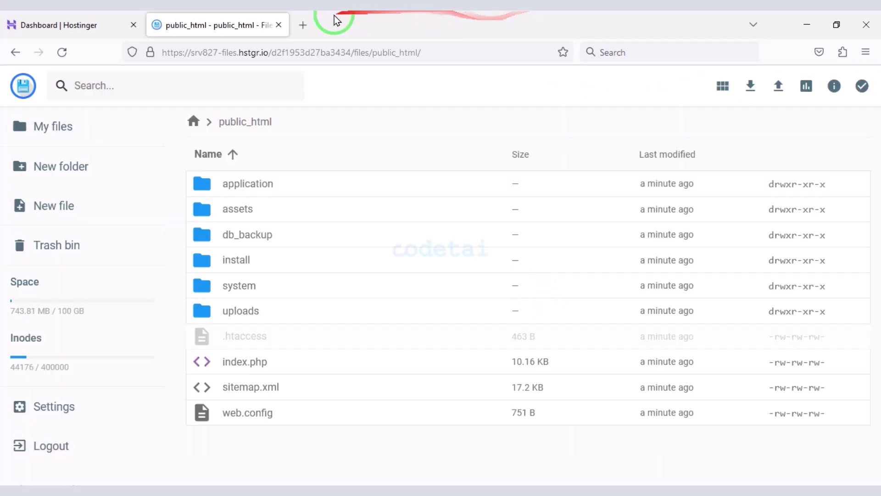
{"action": "left_click", "coordinate": [302, 25]}
- Load codetai.xyz, pass the OVOO requirement checks, and reach the database configuration form
{"action": "type", "text": "cd"}
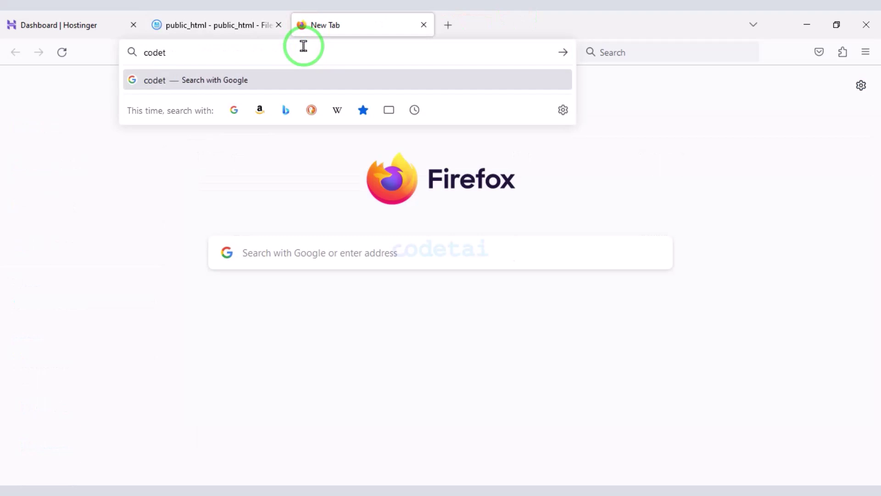
{"action": "type", "text": "detai.x"}
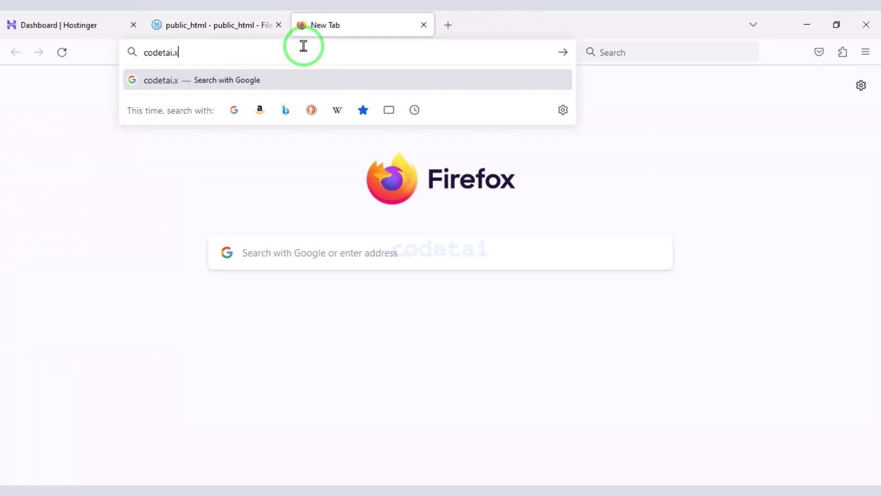
{"action": "type", "text": "yz"}
{"action": "key", "text": "Return"}
{"action": "scroll", "coordinate": [414, 257], "scroll_direction": "down", "scroll_amount": 2}
{"action": "left_click", "coordinate": [437, 427]}
{"action": "left_click_drag", "start_coordinate": [582, 365], "coordinate": [712, 359]}
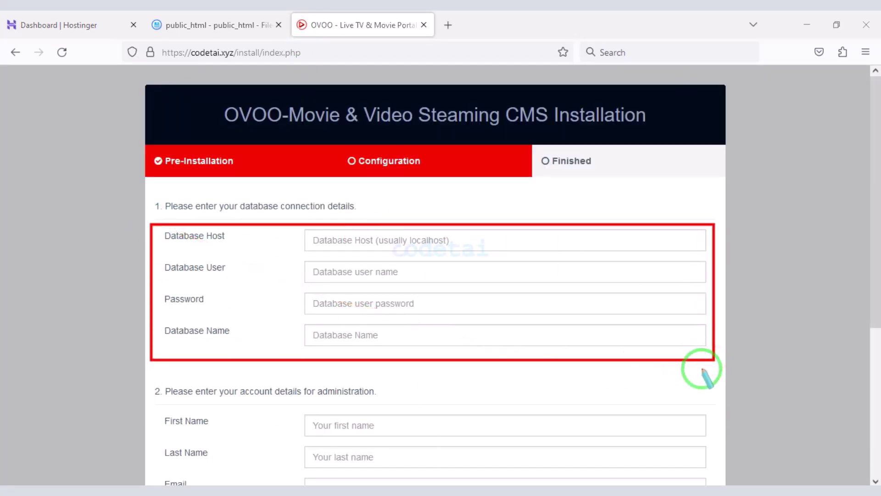
{"action": "left_click", "coordinate": [678, 368]}
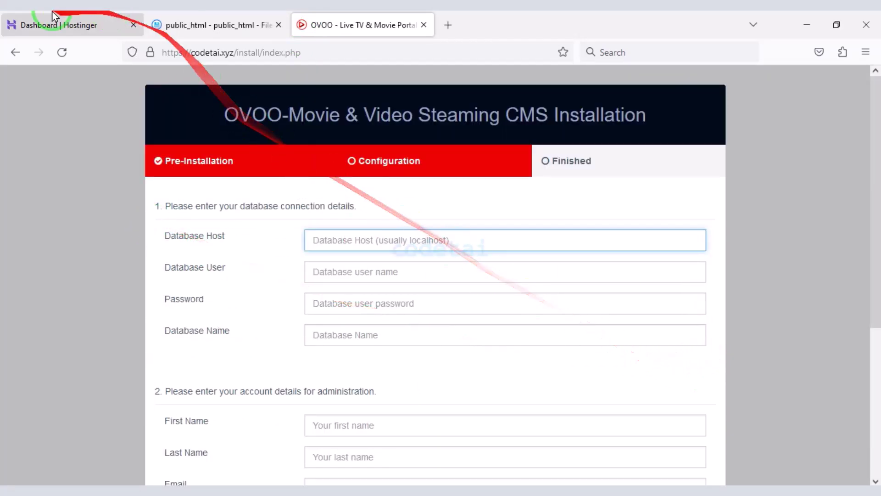
{"action": "left_click", "coordinate": [59, 25]}
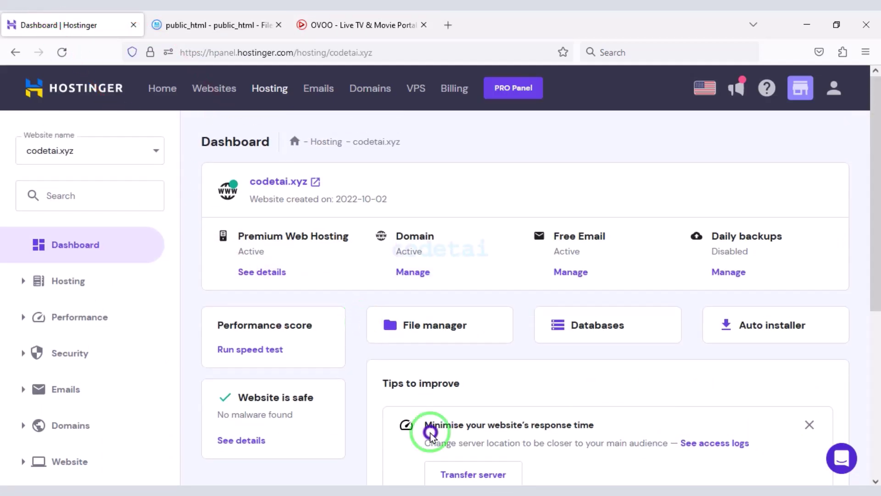
{"action": "scroll", "coordinate": [431, 431], "scroll_direction": "down", "scroll_amount": 3}
- Begin a MySQL database with user usercodetai and paste its generated password into the installer
{"action": "left_click", "coordinate": [617, 262]}
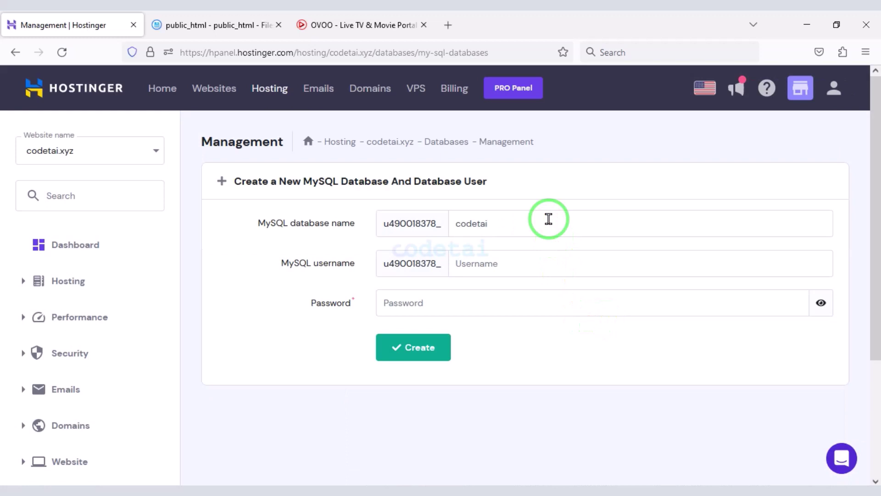
{"action": "left_click", "coordinate": [529, 266]}
{"action": "type", "text": "usercodetai"}
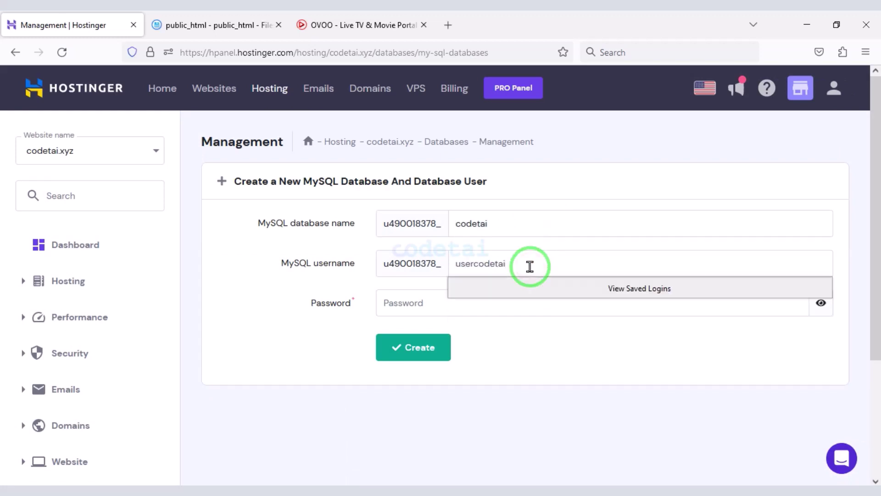
{"action": "left_click", "coordinate": [741, 306]}
{"action": "left_click", "coordinate": [791, 302]}
{"action": "left_click_drag", "start_coordinate": [429, 303], "coordinate": [385, 304]}
{"action": "right_click", "coordinate": [393, 305]}
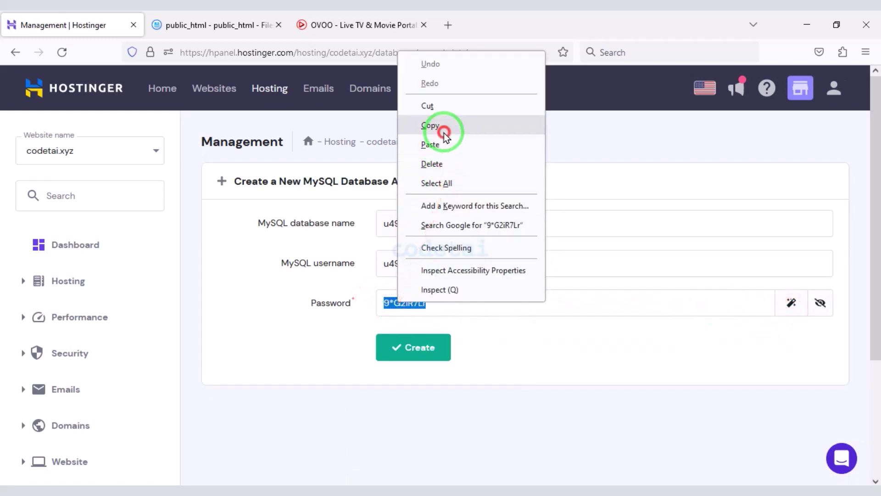
{"action": "left_click", "coordinate": [444, 131]}
{"action": "left_click", "coordinate": [358, 25]}
{"action": "right_click", "coordinate": [407, 303]}
{"action": "left_click", "coordinate": [428, 191]}
- Create the codetai database and paste its full name into the installer's Database Name field
{"action": "left_click", "coordinate": [64, 25]}
{"action": "left_click", "coordinate": [425, 348]}
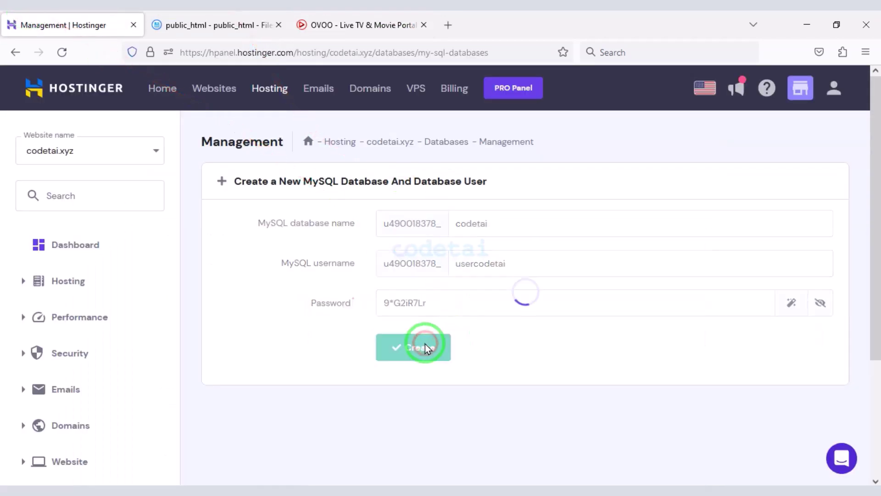
{"action": "scroll", "coordinate": [321, 404], "scroll_direction": "down", "scroll_amount": 3}
{"action": "double_click", "coordinate": [235, 374]}
{"action": "right_click", "coordinate": [236, 373]}
{"action": "left_click", "coordinate": [268, 212]}
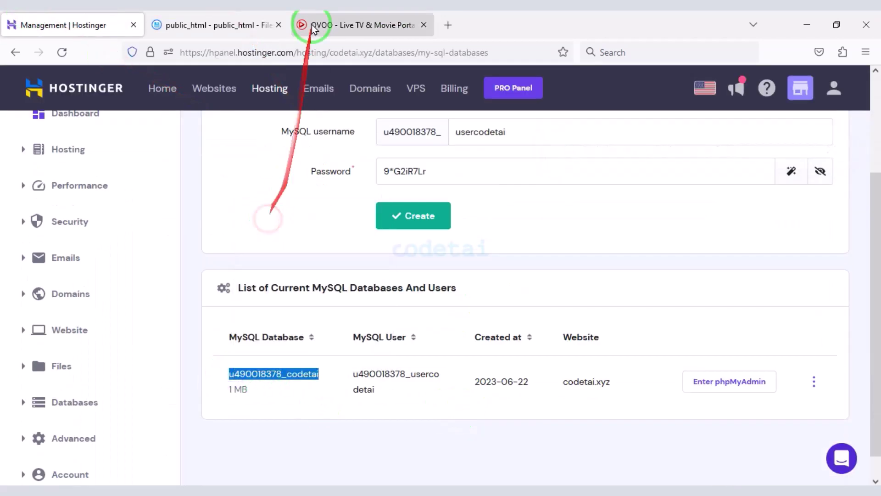
{"action": "left_click", "coordinate": [314, 25]}
{"action": "left_click", "coordinate": [345, 294]}
{"action": "right_click", "coordinate": [358, 336]}
{"action": "left_click", "coordinate": [364, 221]}
- Copy the MySQL user name usercodetai into the installer's Database User field
{"action": "left_click", "coordinate": [65, 24]}
{"action": "double_click", "coordinate": [364, 373]}
{"action": "right_click", "coordinate": [364, 373]}
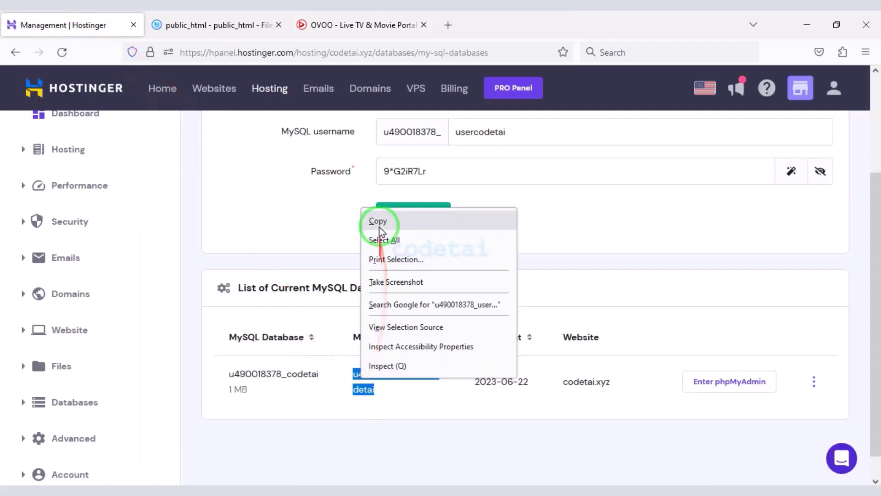
{"action": "left_click", "coordinate": [374, 222]}
{"action": "left_click", "coordinate": [345, 24]}
{"action": "right_click", "coordinate": [354, 274]}
{"action": "left_click", "coordinate": [388, 156]}
- Set the installer's Database Host to localhost
{"action": "left_click", "coordinate": [374, 233]}
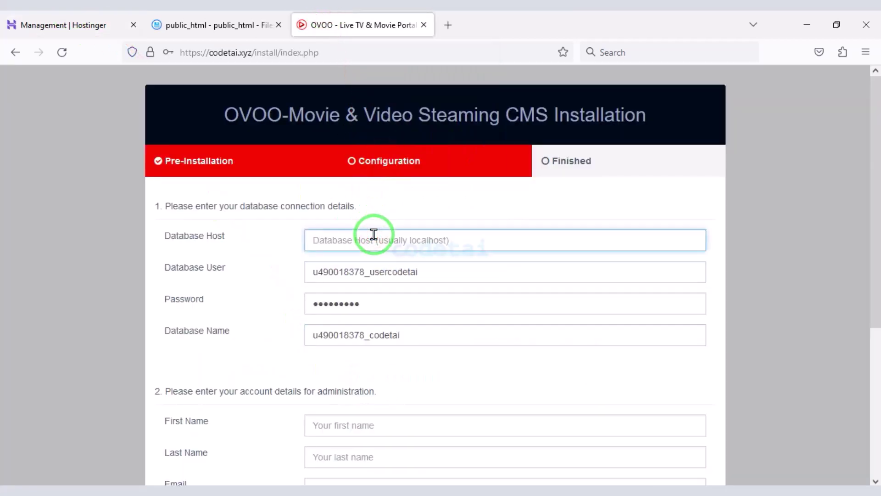
{"action": "type", "text": "localhost"}
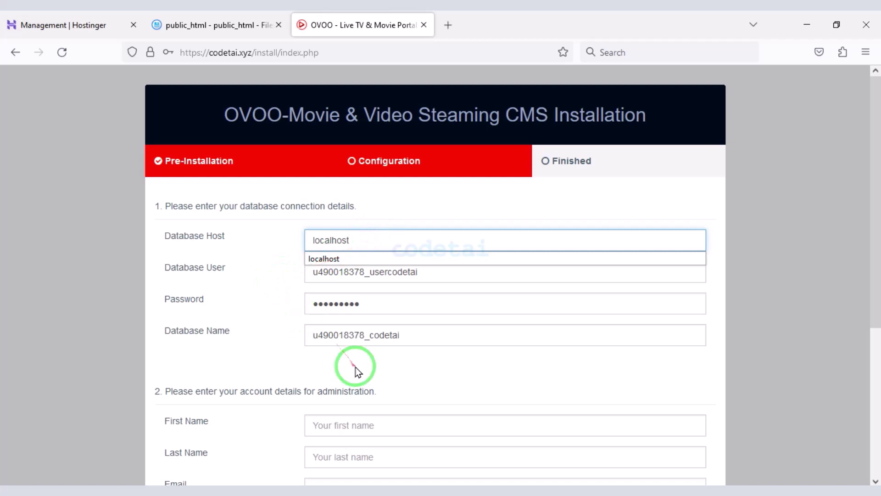
{"action": "scroll", "coordinate": [360, 368], "scroll_direction": "down", "scroll_amount": 5}
- Fill in the admin account's first name, last name, e-mail and password
{"action": "left_click", "coordinate": [359, 197]}
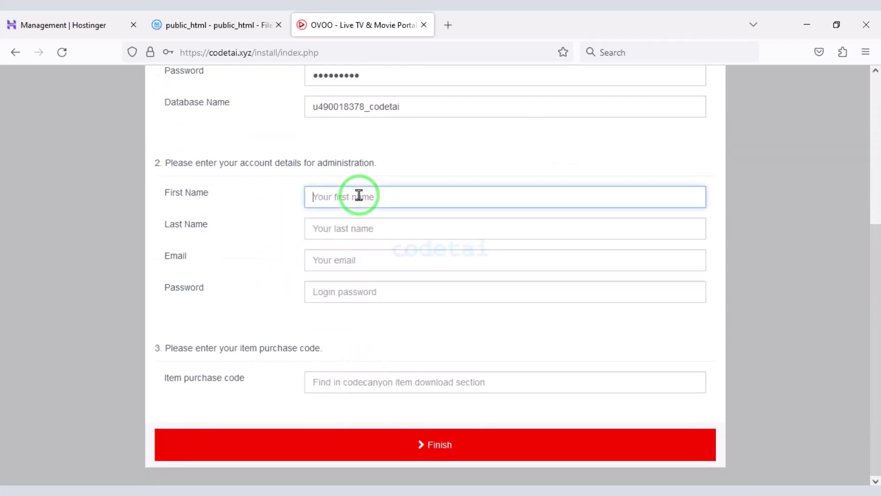
{"action": "type", "text": "John"}
{"action": "left_click", "coordinate": [366, 224]}
{"action": "type", "text": "S"}
{"action": "left_click", "coordinate": [346, 250]}
{"action": "left_click", "coordinate": [340, 262]}
{"action": "type", "text": "the"}
{"action": "left_click", "coordinate": [344, 277]}
{"action": "left_click", "coordinate": [342, 298]}
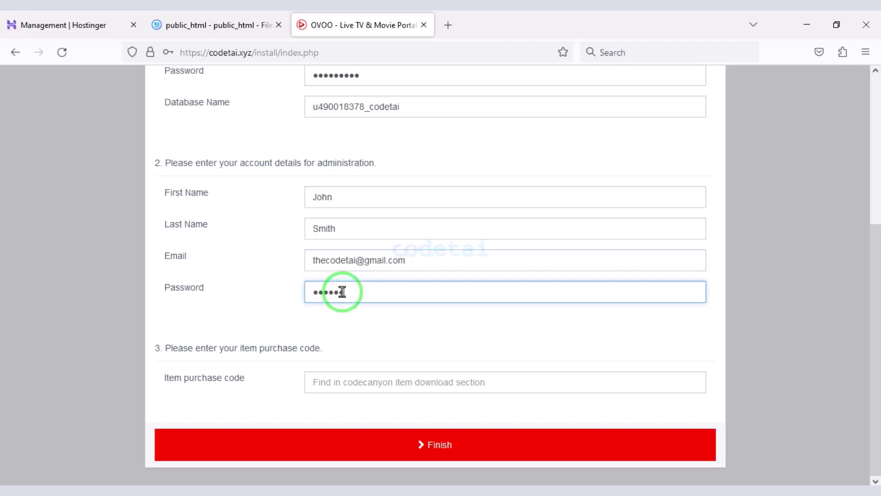
{"action": "left_click_drag", "start_coordinate": [156, 369], "coordinate": [719, 404]}
{"action": "left_click", "coordinate": [433, 375]}
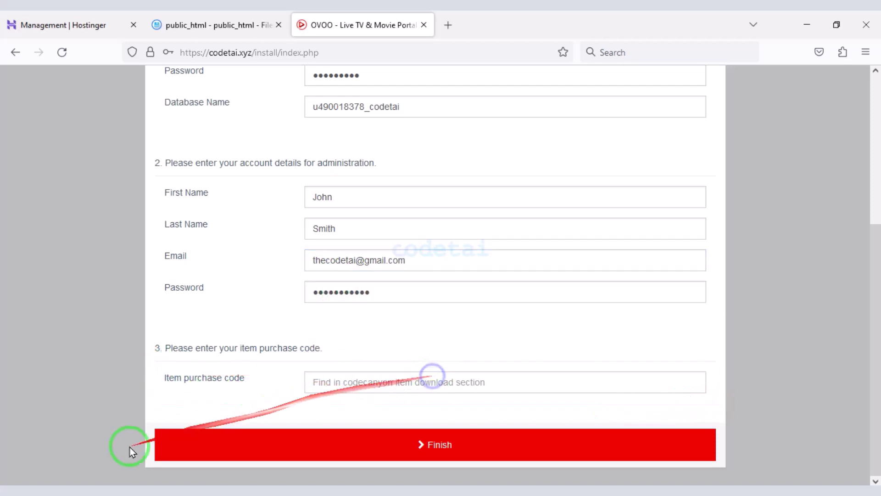
- Copy the item purchase code from the PDF into the installer and submit to finish
{"action": "key", "text": "alt+Tab"}
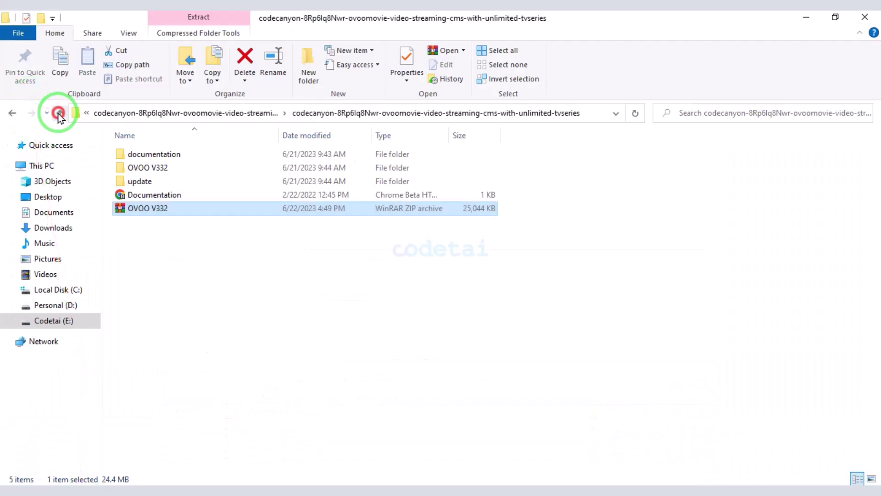
{"action": "double_click", "coordinate": [59, 114]}
{"action": "double_click", "coordinate": [184, 170]}
{"action": "double_click", "coordinate": [306, 375]}
{"action": "right_click", "coordinate": [305, 375]}
{"action": "left_click", "coordinate": [315, 220]}
{"action": "left_click", "coordinate": [312, 25]}
{"action": "left_click", "coordinate": [378, 383]}
{"action": "key", "text": "ctrl+v"}
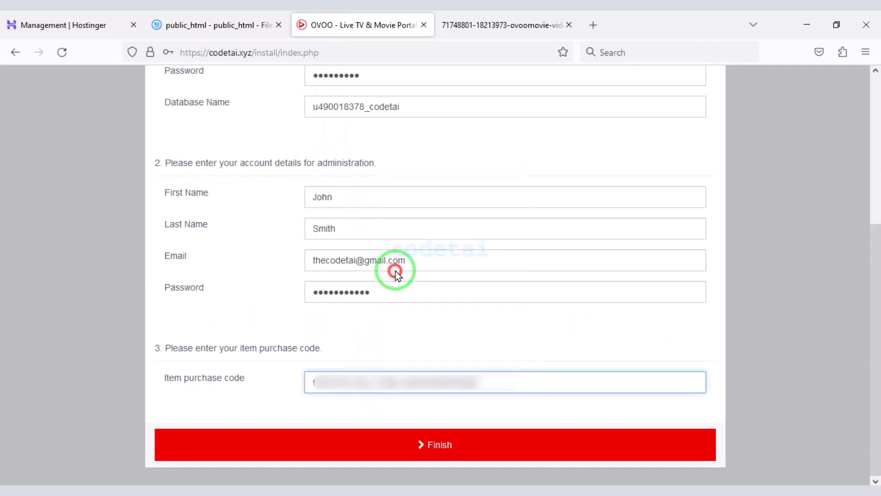
{"action": "left_click", "coordinate": [423, 442]}
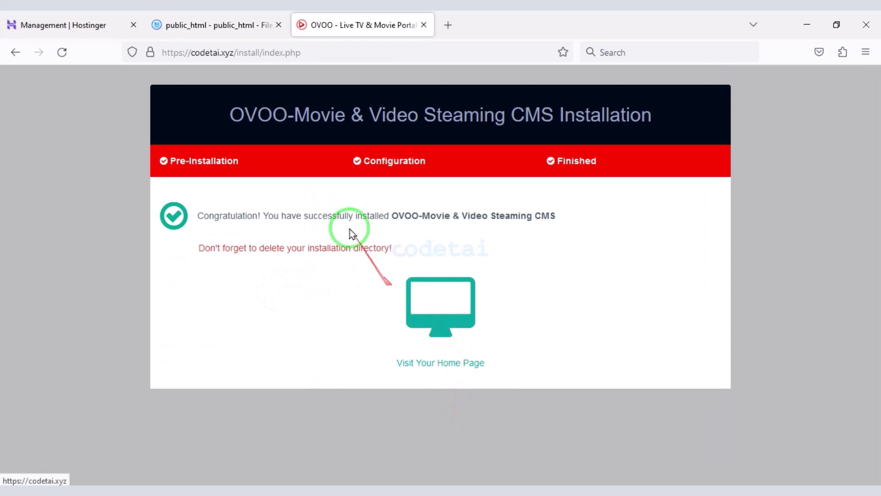
- Delete the install folder from the server in File Manager
{"action": "left_click", "coordinate": [209, 25]}
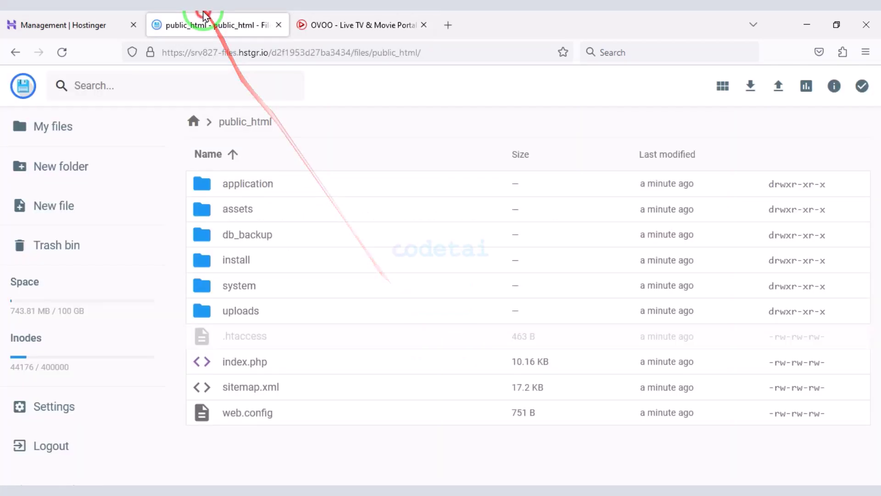
{"action": "left_click", "coordinate": [292, 266]}
{"action": "left_click", "coordinate": [693, 87]}
{"action": "left_click", "coordinate": [537, 303]}
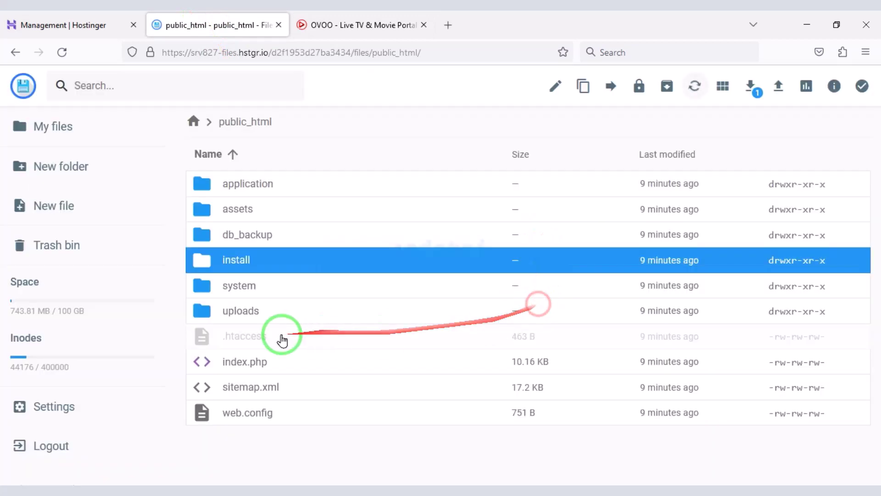
- Visit the new site's home page and log in with the admin credentials
{"action": "left_click", "coordinate": [368, 18]}
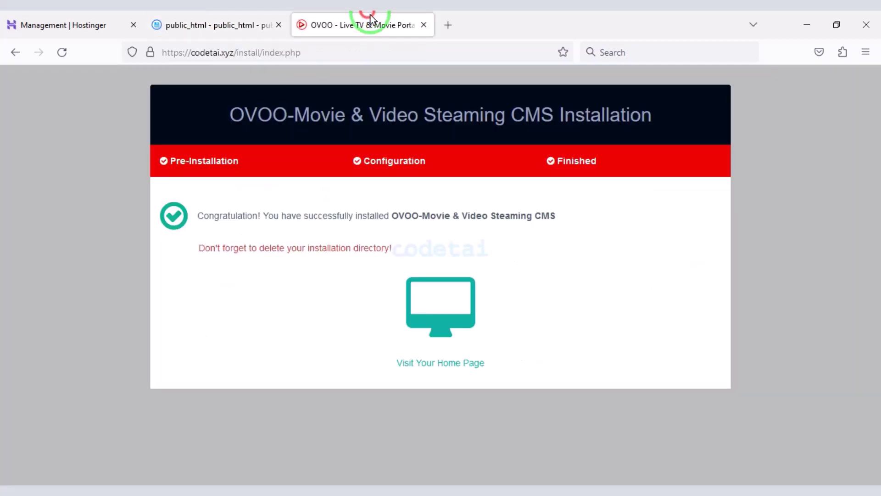
{"action": "left_click", "coordinate": [443, 370]}
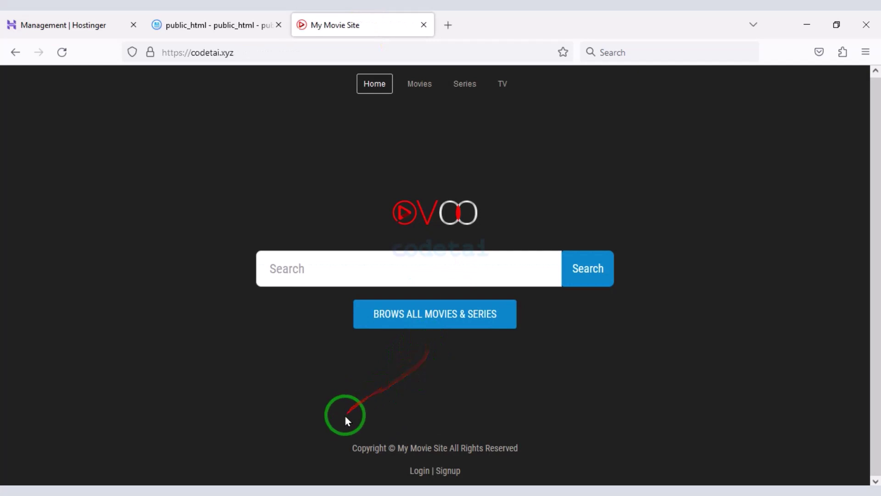
{"action": "left_click", "coordinate": [418, 470]}
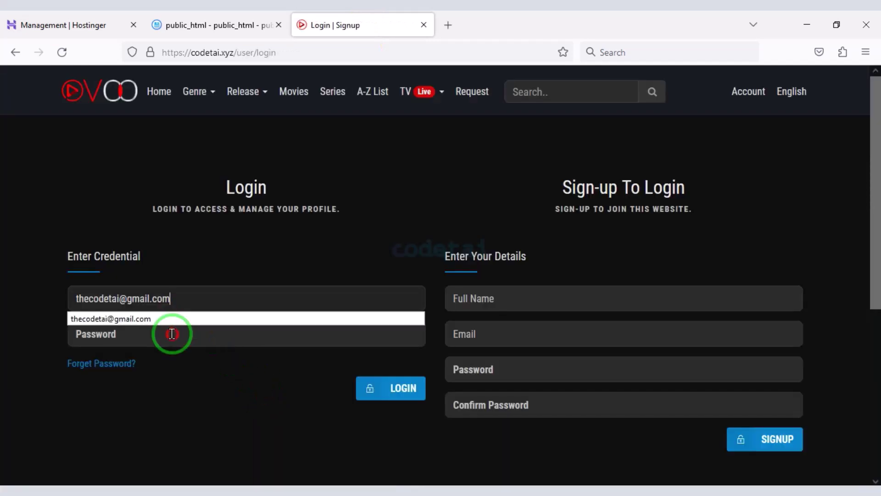
{"action": "left_click", "coordinate": [172, 334]}
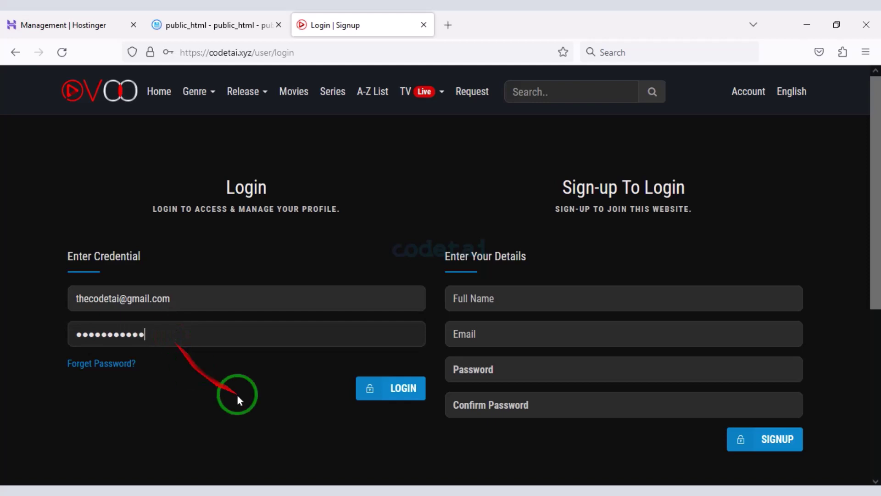
{"action": "left_click", "coordinate": [392, 387]}
{"action": "scroll", "coordinate": [454, 317], "scroll_direction": "down", "scroll_amount": 3}
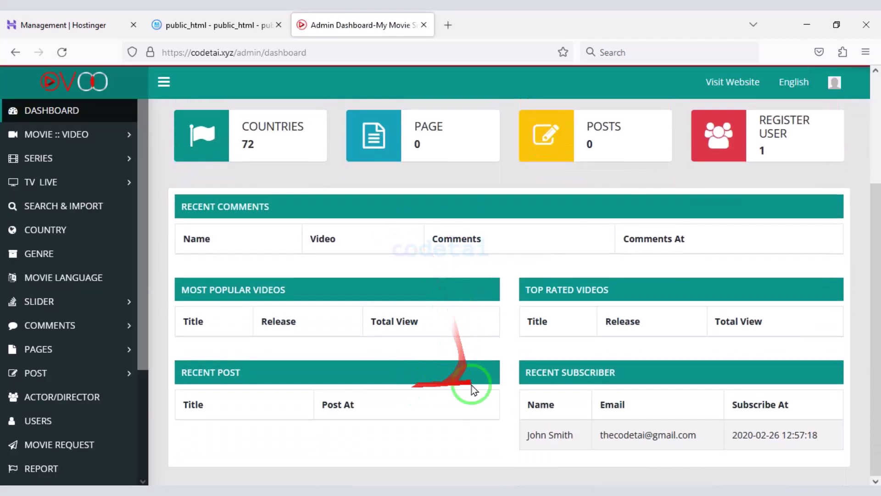
{"action": "scroll", "coordinate": [39, 349], "scroll_direction": "down", "scroll_amount": 3}
{"action": "scroll", "coordinate": [69, 406], "scroll_direction": "up", "scroll_amount": 5}
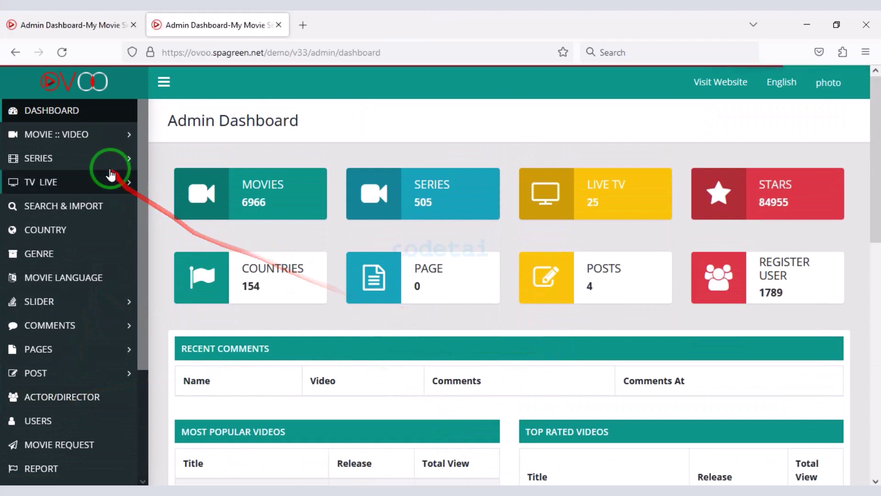
- Open the New Movie / Video form under Movie :: Video and scroll through it
{"action": "left_click", "coordinate": [103, 137]}
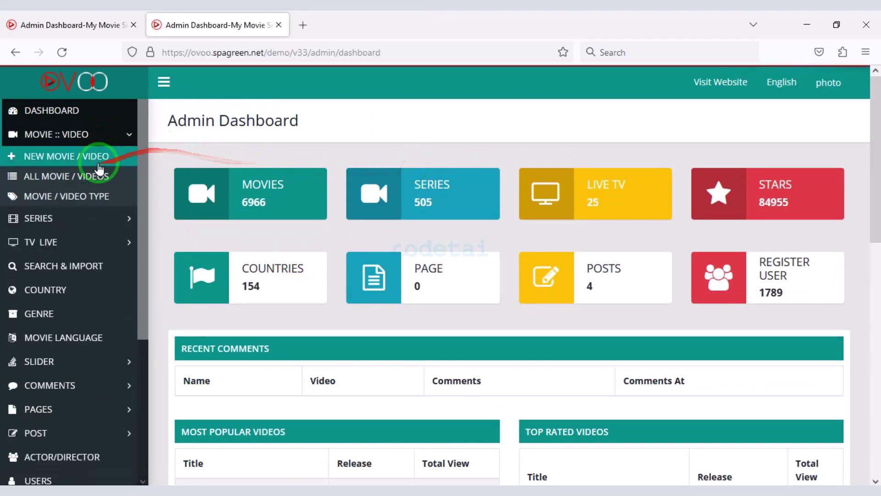
{"action": "left_click", "coordinate": [100, 157]}
{"action": "scroll", "coordinate": [514, 271], "scroll_direction": "down", "scroll_amount": 7}
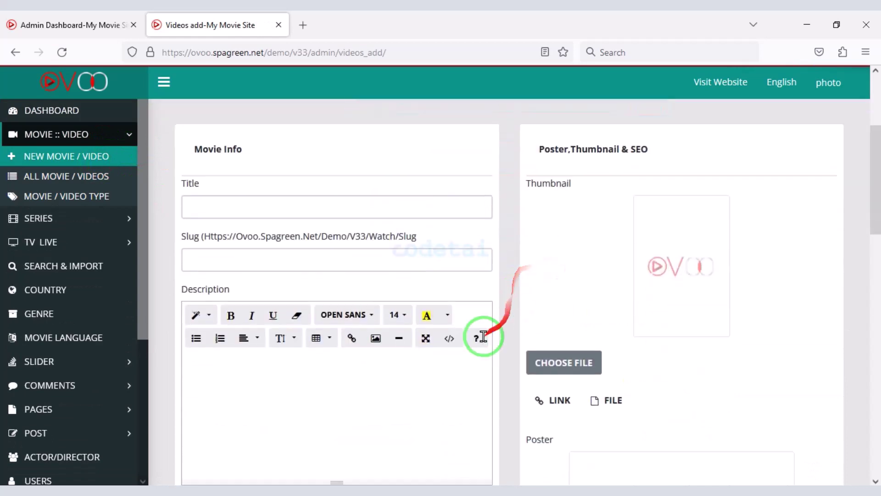
{"action": "scroll", "coordinate": [455, 356], "scroll_direction": "down", "scroll_amount": 12}
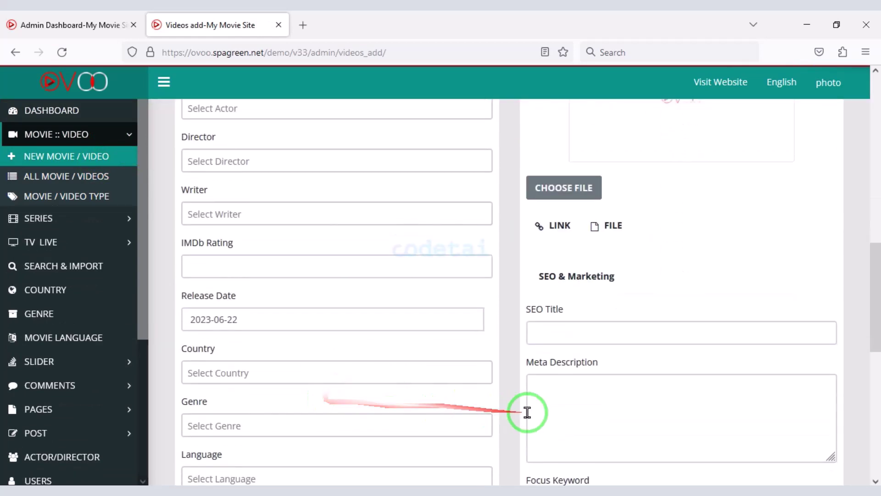
{"action": "scroll", "coordinate": [546, 450], "scroll_direction": "down", "scroll_amount": 4}
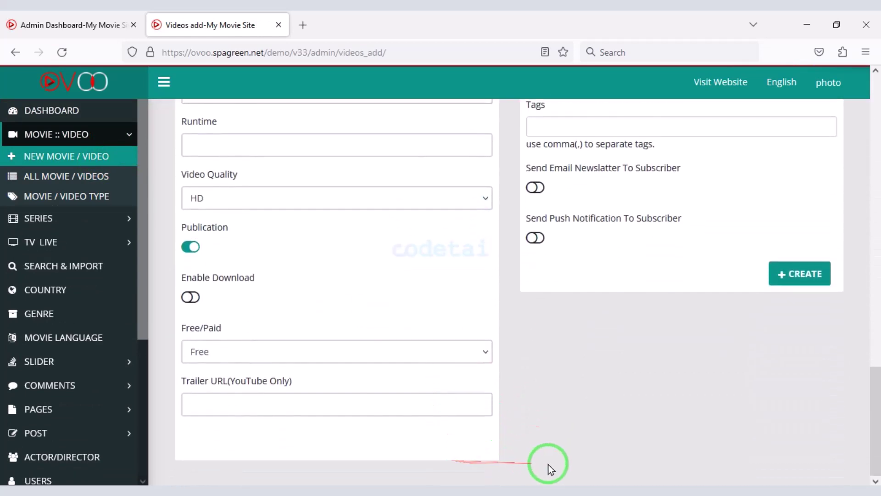
- Switch the movie's Free/Paid option to Paid, then back to Free
{"action": "left_click", "coordinate": [254, 352]}
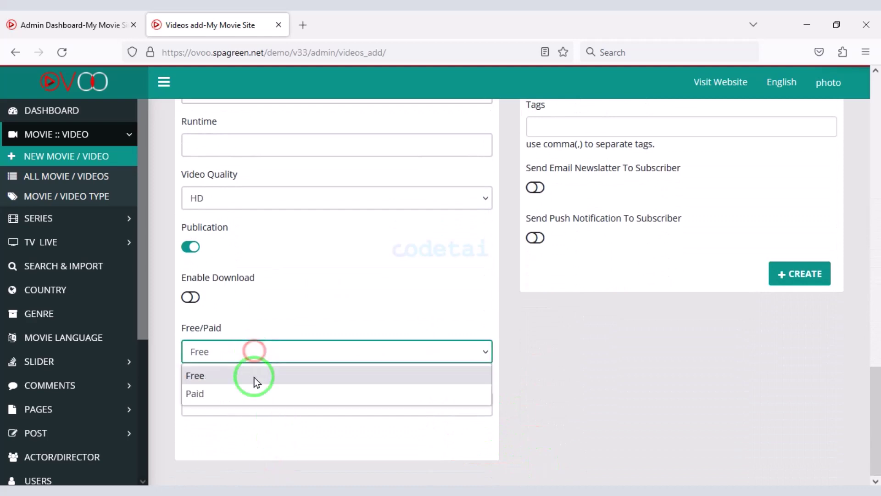
{"action": "left_click", "coordinate": [252, 393]}
{"action": "left_click", "coordinate": [249, 351]}
{"action": "left_click", "coordinate": [242, 375]}
{"action": "scroll", "coordinate": [505, 417], "scroll_direction": "up", "scroll_amount": 4}
{"action": "scroll", "coordinate": [457, 305], "scroll_direction": "up", "scroll_amount": 16}
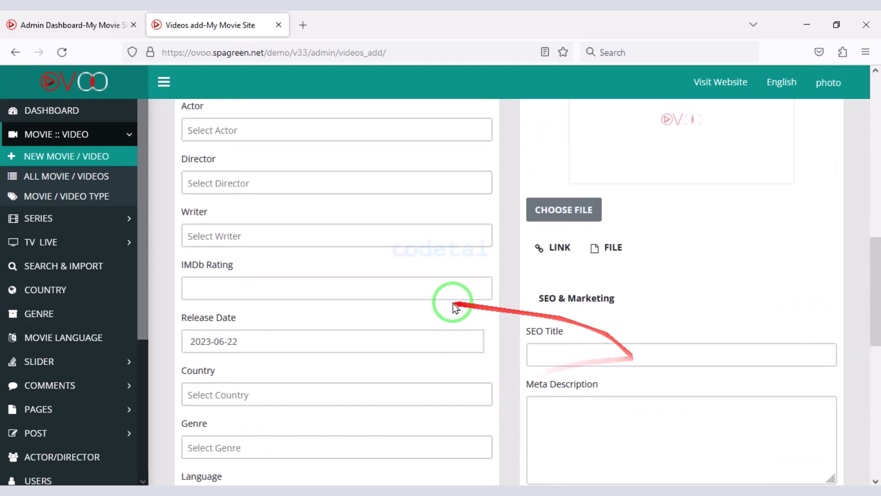
{"action": "scroll", "coordinate": [437, 307], "scroll_direction": "up", "scroll_amount": 2}
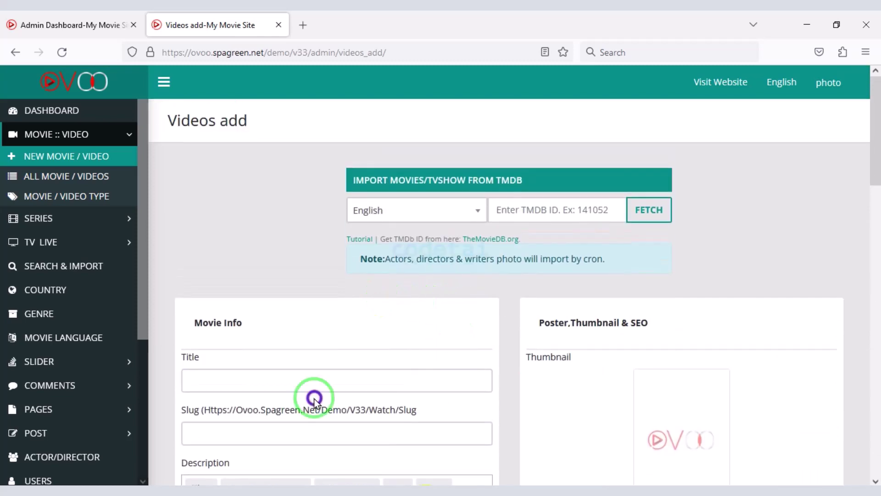
- List all movies and preview the Fast movie's public page
{"action": "left_click", "coordinate": [102, 180]}
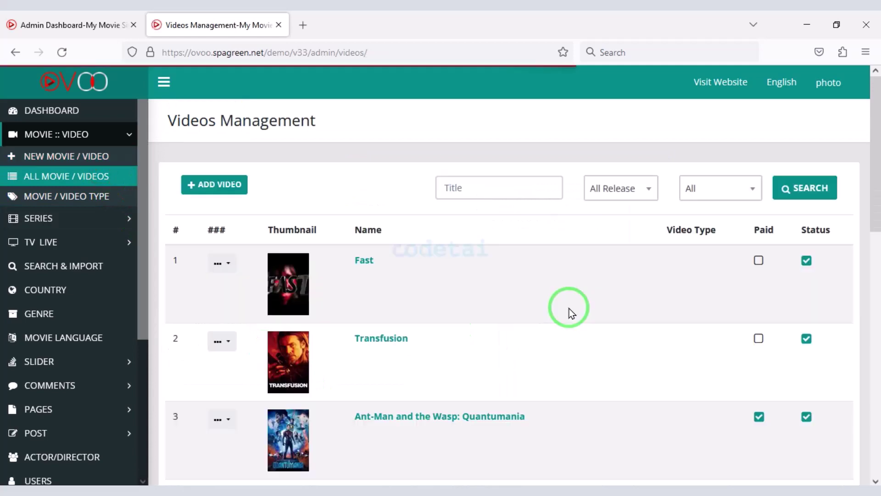
{"action": "scroll", "coordinate": [569, 309], "scroll_direction": "down", "scroll_amount": 13}
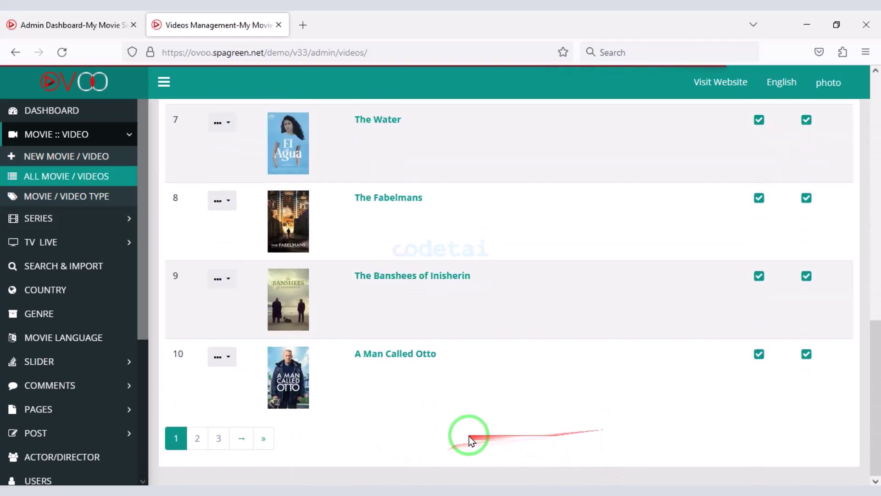
{"action": "scroll", "coordinate": [469, 436], "scroll_direction": "up", "scroll_amount": 13}
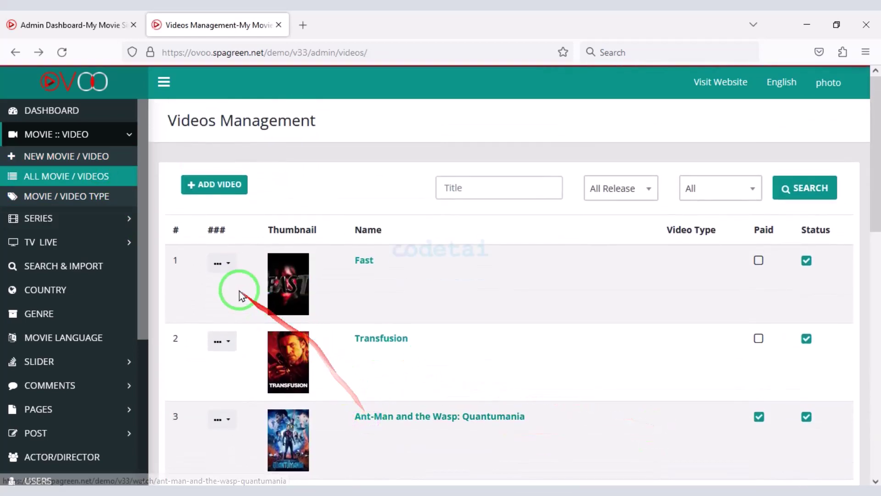
{"action": "left_click", "coordinate": [222, 264]}
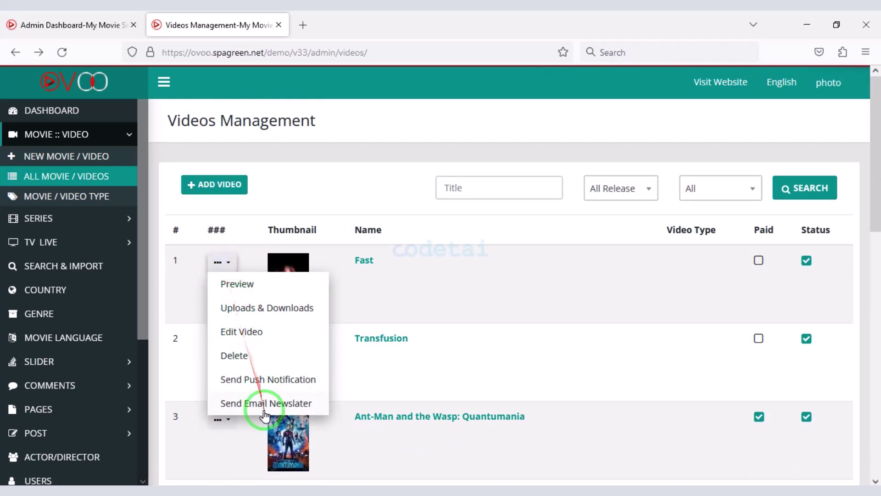
{"action": "left_click", "coordinate": [233, 284]}
{"action": "scroll", "coordinate": [444, 309], "scroll_direction": "down", "scroll_amount": 5}
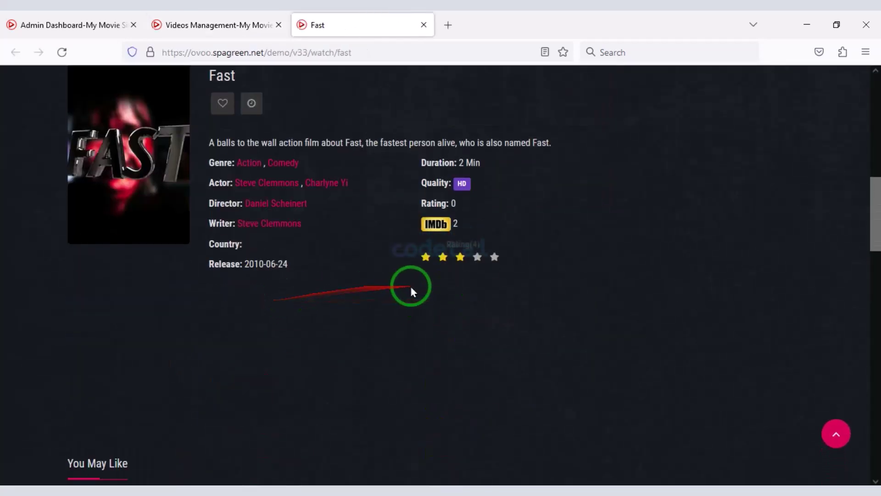
{"action": "scroll", "coordinate": [410, 286], "scroll_direction": "down", "scroll_amount": 3}
{"action": "key", "text": "ctrl+w"}
- Review the Fast movie's Uploads & Downloads page
{"action": "left_click", "coordinate": [257, 310]}
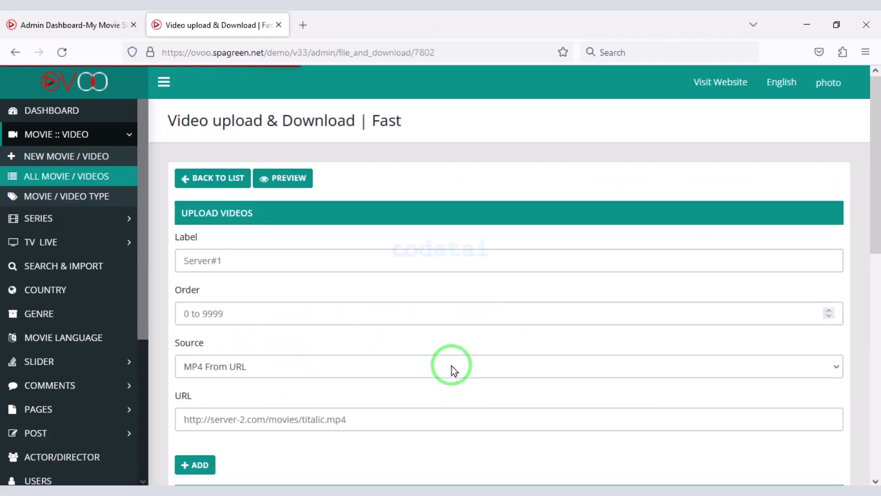
{"action": "scroll", "coordinate": [452, 366], "scroll_direction": "down", "scroll_amount": 8}
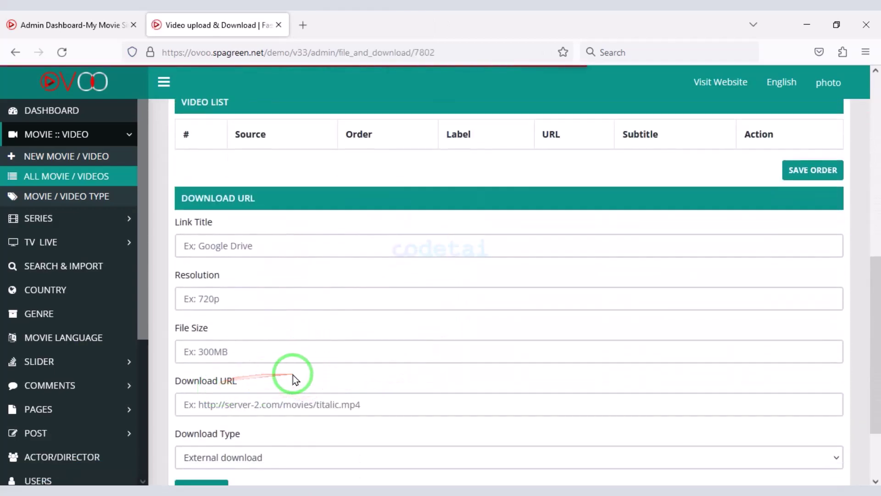
{"action": "scroll", "coordinate": [292, 375], "scroll_direction": "down", "scroll_amount": 2}
{"action": "scroll", "coordinate": [419, 431], "scroll_direction": "up", "scroll_amount": 3}
{"action": "key", "text": "alt+Left"}
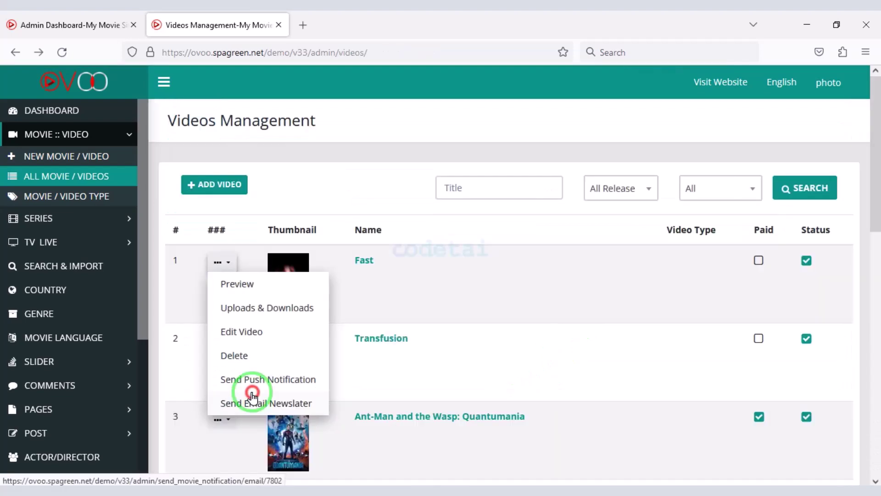
- Look over the Fast movie's Edit Video page, then return to the list
{"action": "left_click", "coordinate": [250, 336]}
{"action": "scroll", "coordinate": [374, 338], "scroll_direction": "down", "scroll_amount": 15}
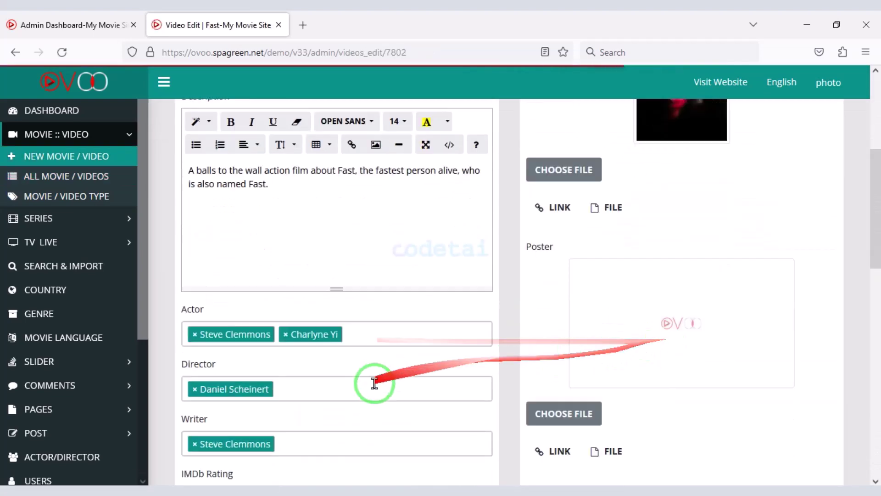
{"action": "scroll", "coordinate": [287, 415], "scroll_direction": "down", "scroll_amount": 2}
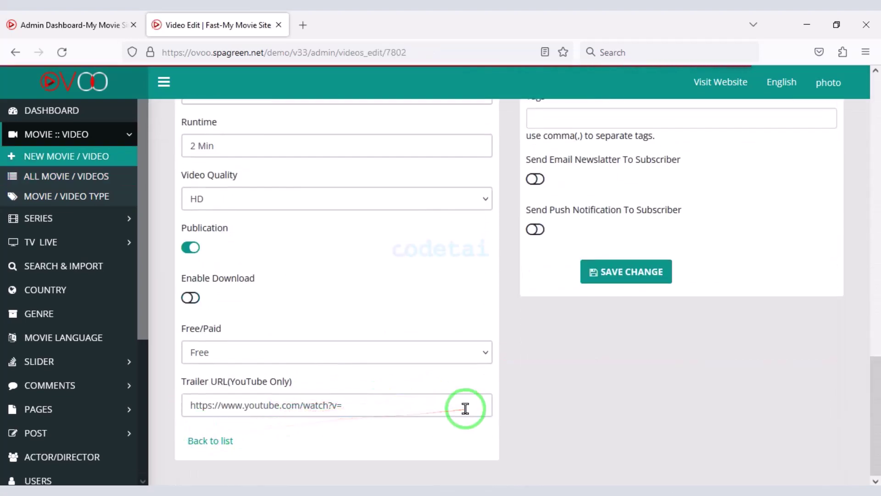
{"action": "scroll", "coordinate": [464, 407], "scroll_direction": "up", "scroll_amount": 17}
{"action": "scroll", "coordinate": [427, 292], "scroll_direction": "up", "scroll_amount": 1}
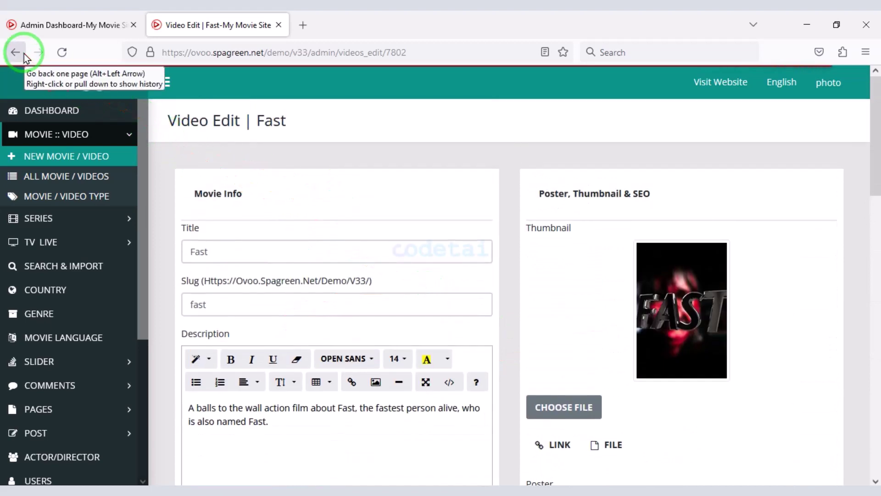
{"action": "left_click", "coordinate": [23, 53]}
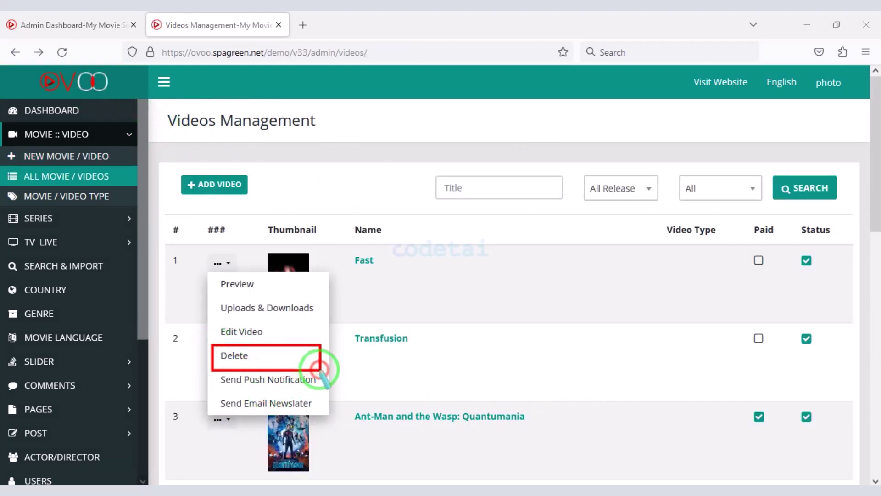
- Check the Transfusion and Ant-Man and the Wasp: Quantumania action menus, then open Movie / Video Type
{"action": "left_click", "coordinate": [222, 341]}
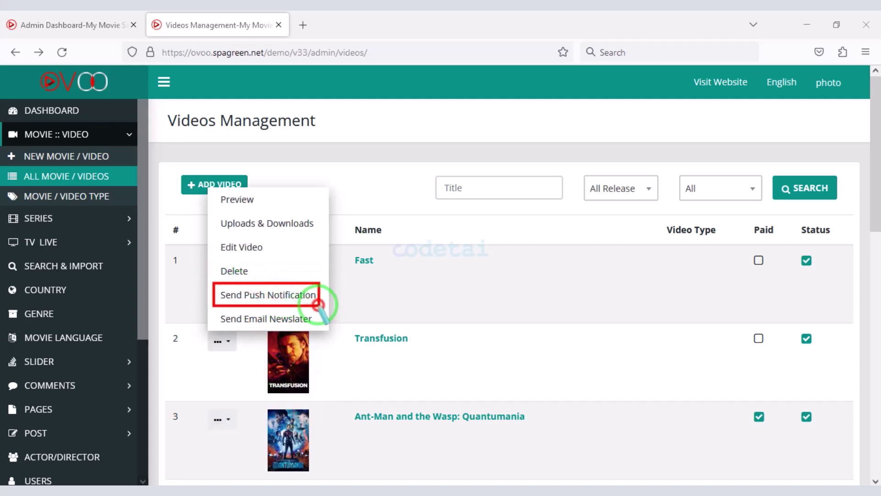
{"action": "left_click", "coordinate": [229, 417]}
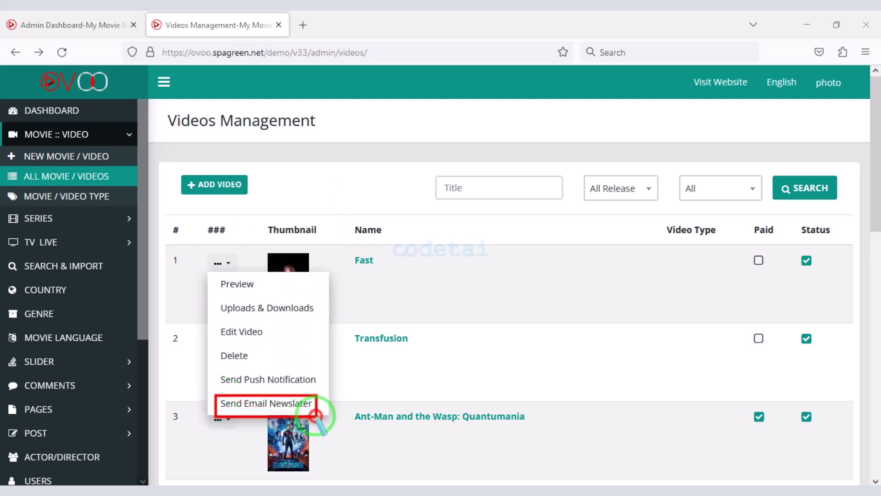
{"action": "left_click", "coordinate": [197, 364]}
{"action": "left_click", "coordinate": [110, 197]}
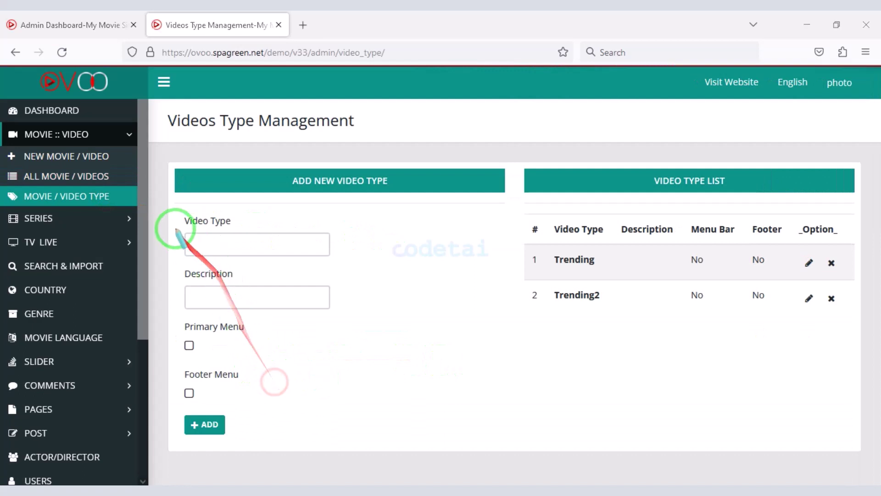
- Expand Series and scroll through the blank Tv-Series Add form's info, image, SEO and notification fields
{"action": "mouse_move", "coordinate": [171, 209]}
{"action": "left_mouse_down"}
{"action": "mouse_move", "coordinate": [344, 390]}
{"action": "mouse_move", "coordinate": [349, 446]}
{"action": "left_mouse_up"}
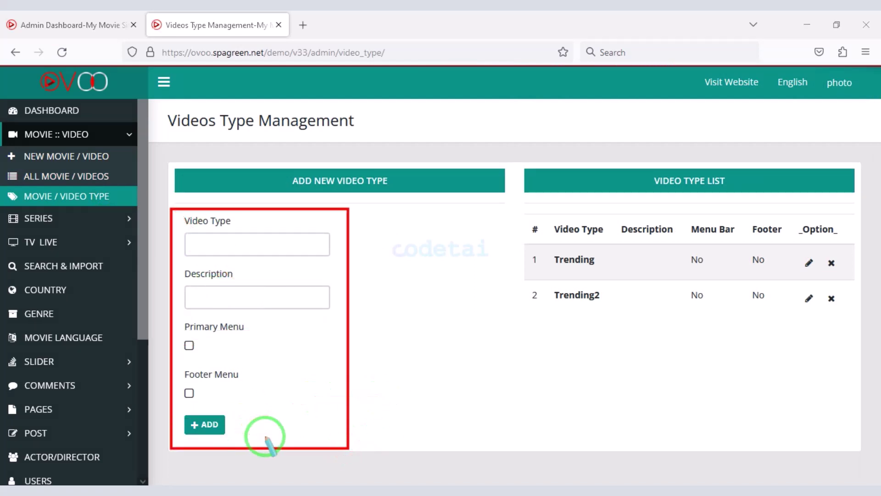
{"action": "left_click", "coordinate": [92, 218]}
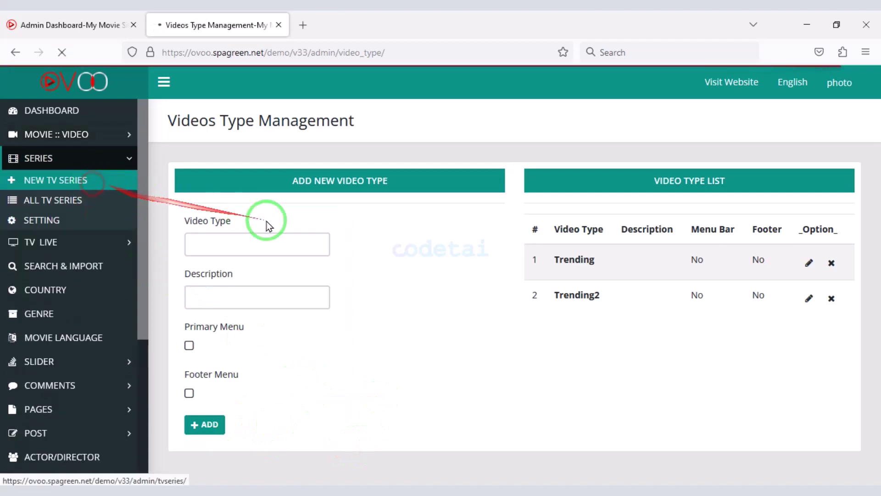
{"action": "scroll", "coordinate": [536, 291], "scroll_direction": "down", "scroll_amount": 4}
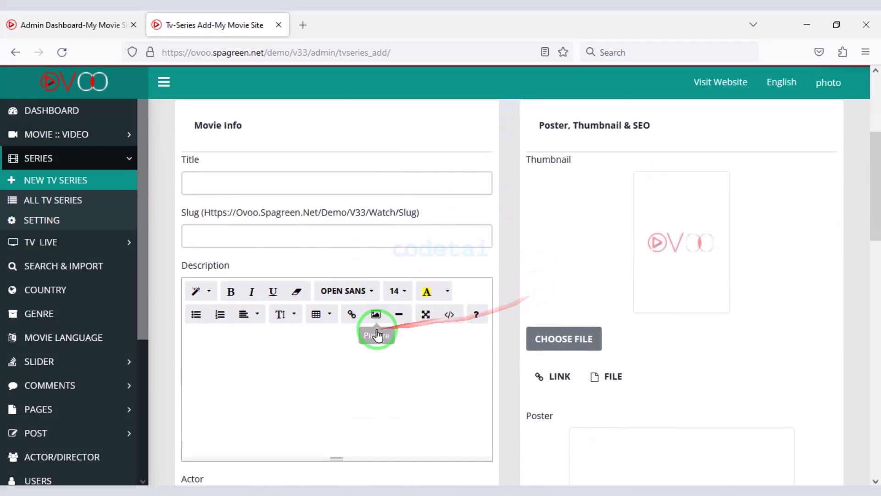
{"action": "scroll", "coordinate": [377, 335], "scroll_direction": "down", "scroll_amount": 14}
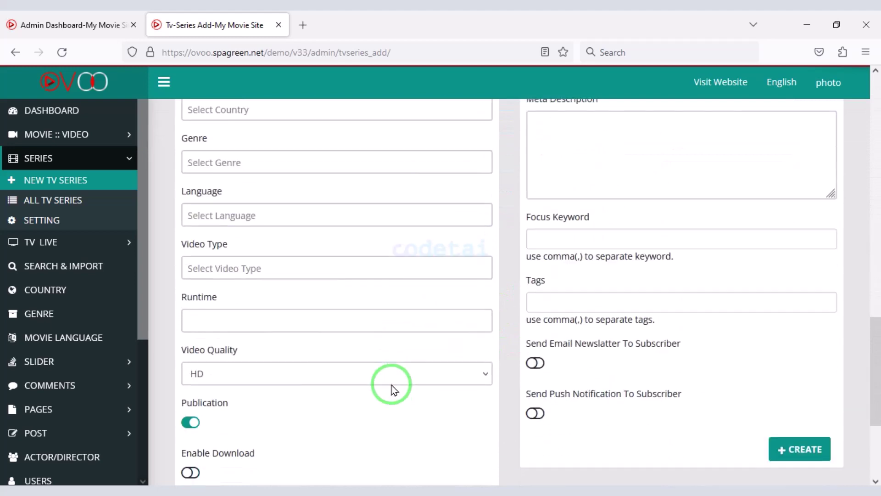
{"action": "scroll", "coordinate": [395, 404], "scroll_direction": "down", "scroll_amount": 4}
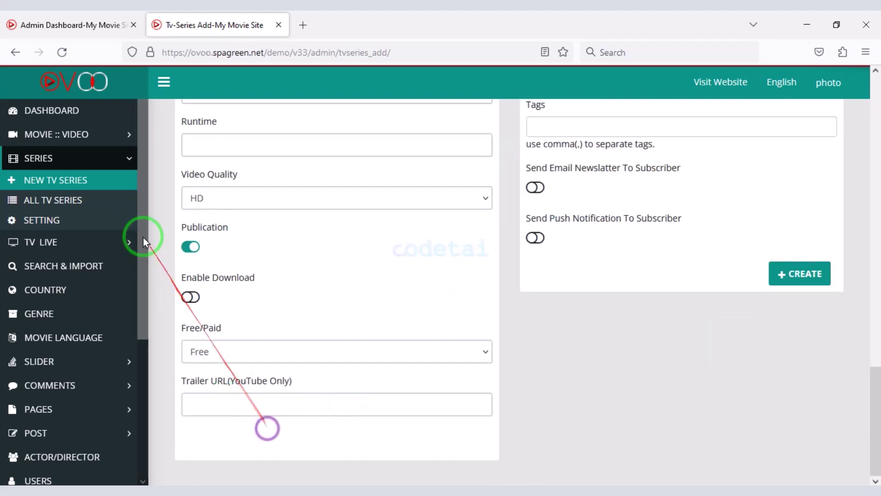
- Browse All TV Series and open the Cara e Coragem series' action menu
{"action": "left_click", "coordinate": [104, 203]}
{"action": "scroll", "coordinate": [478, 302], "scroll_direction": "down", "scroll_amount": 13}
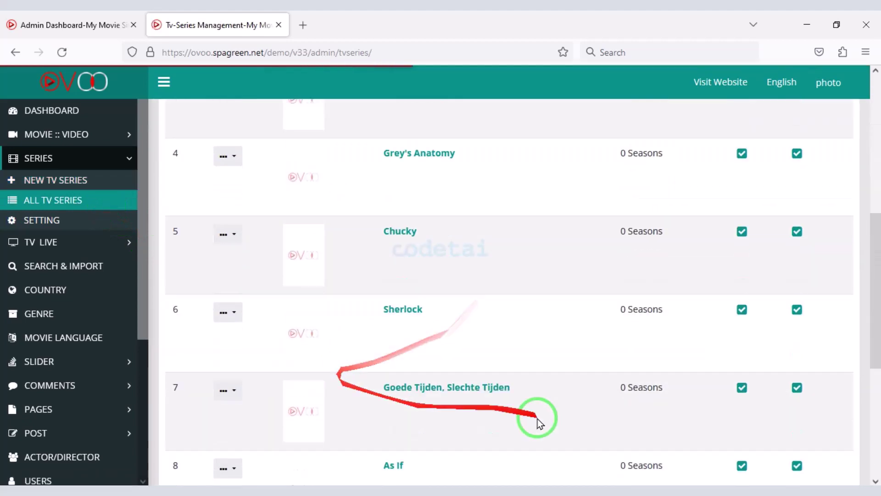
{"action": "scroll", "coordinate": [370, 425], "scroll_direction": "up", "scroll_amount": 11}
{"action": "scroll", "coordinate": [453, 362], "scroll_direction": "up", "scroll_amount": 2}
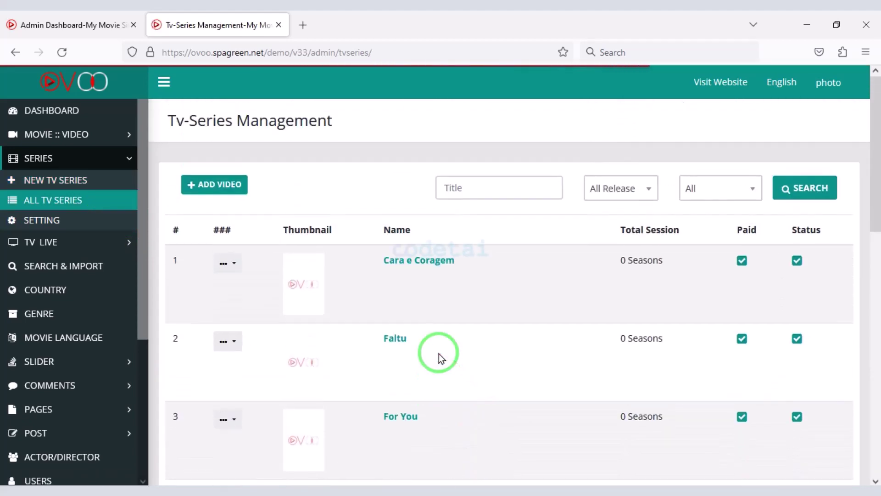
{"action": "left_click", "coordinate": [225, 263]}
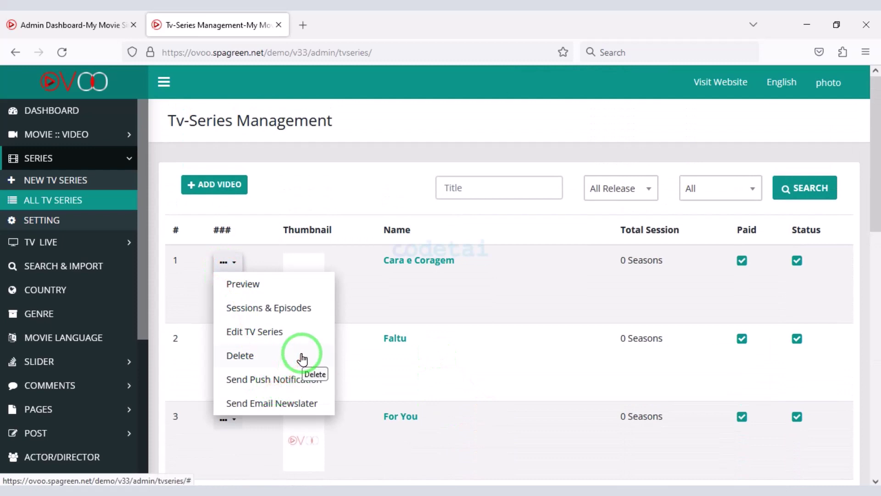
{"action": "left_click", "coordinate": [258, 361]}
{"action": "left_click_drag", "start_coordinate": [234, 294], "coordinate": [330, 416]}
{"action": "left_click_drag", "start_coordinate": [240, 354], "coordinate": [275, 345]}
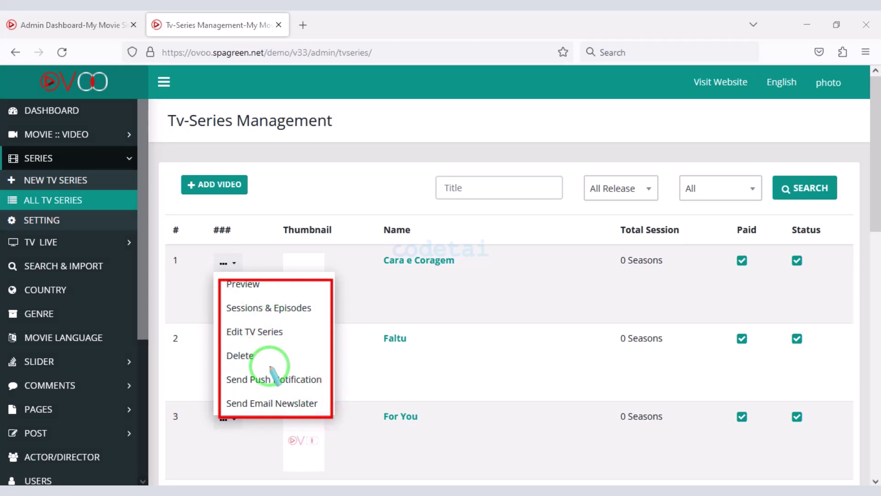
- Review TV series settings, keeping season and episode order at Descending, then expand TV Live
{"action": "left_click", "coordinate": [270, 366]}
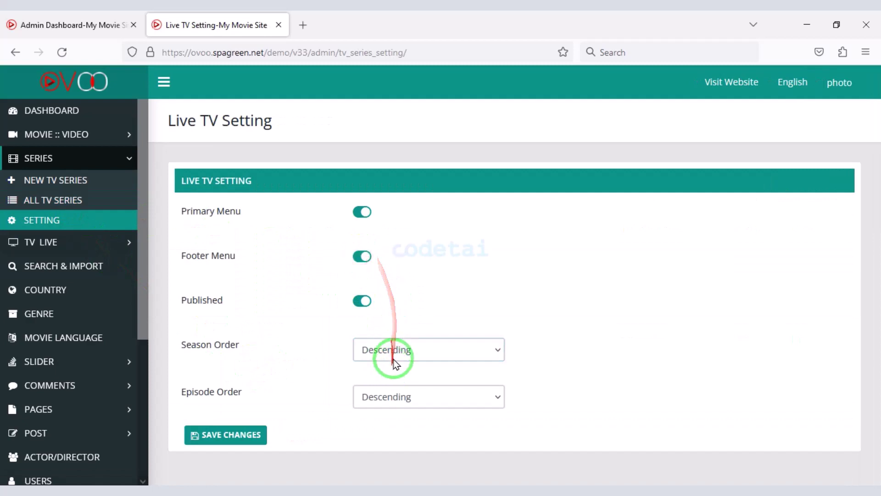
{"action": "left_click", "coordinate": [395, 353]}
{"action": "left_click", "coordinate": [393, 391]}
{"action": "left_click", "coordinate": [393, 396]}
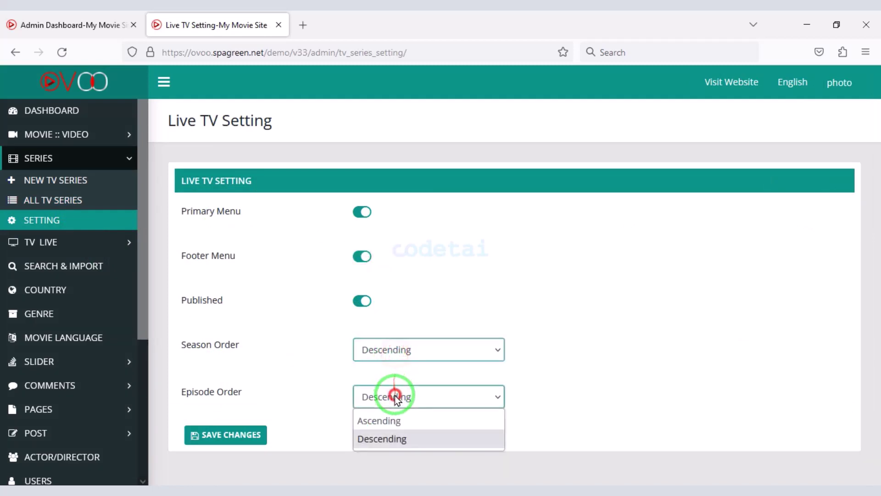
{"action": "left_click", "coordinate": [385, 402]}
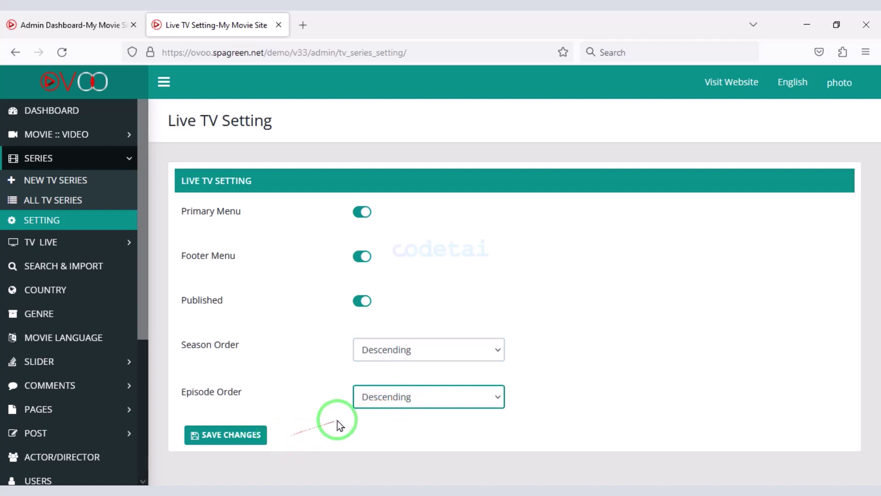
{"action": "left_click", "coordinate": [92, 181]}
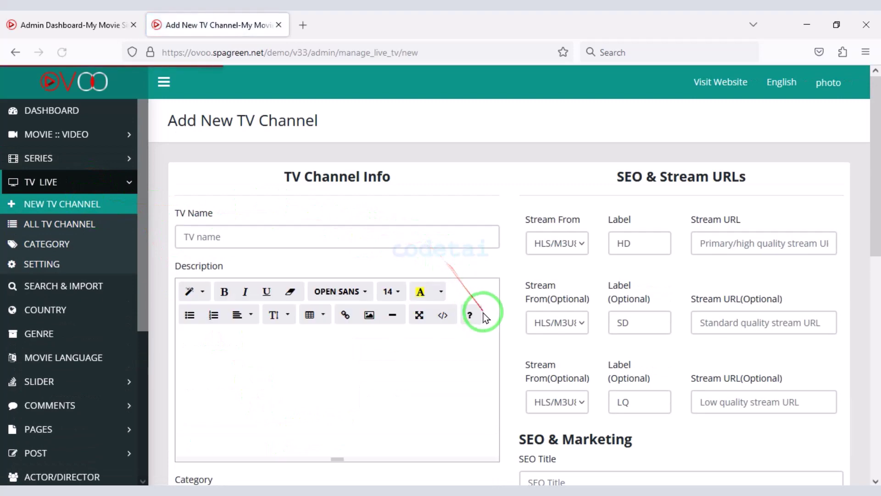
- Scroll the Add New TV Channel form and check its free/paid choices
{"action": "scroll", "coordinate": [478, 309], "scroll_direction": "down", "scroll_amount": 5}
{"action": "scroll", "coordinate": [365, 385], "scroll_direction": "down", "scroll_amount": 5}
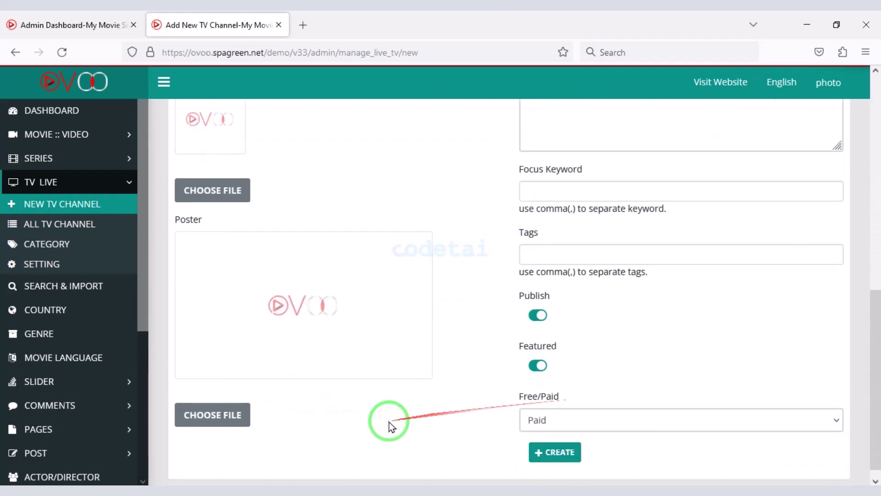
{"action": "left_click", "coordinate": [590, 415]}
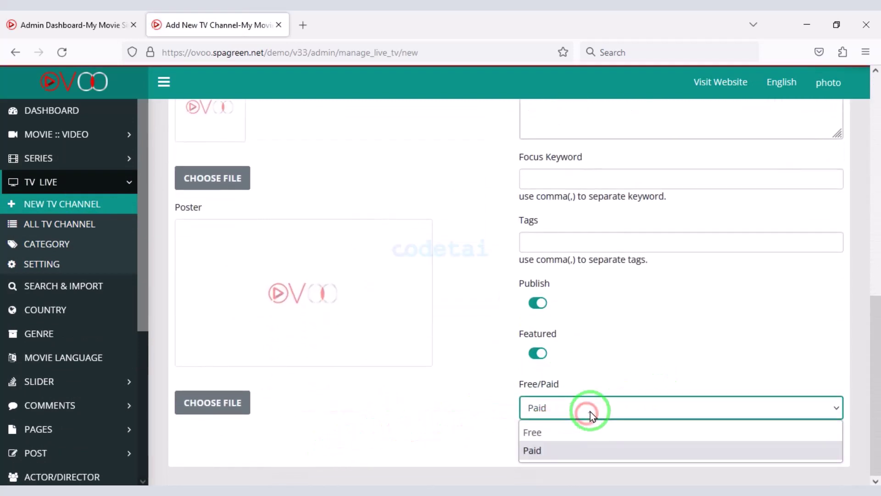
{"action": "scroll", "coordinate": [505, 268], "scroll_direction": "up", "scroll_amount": 10}
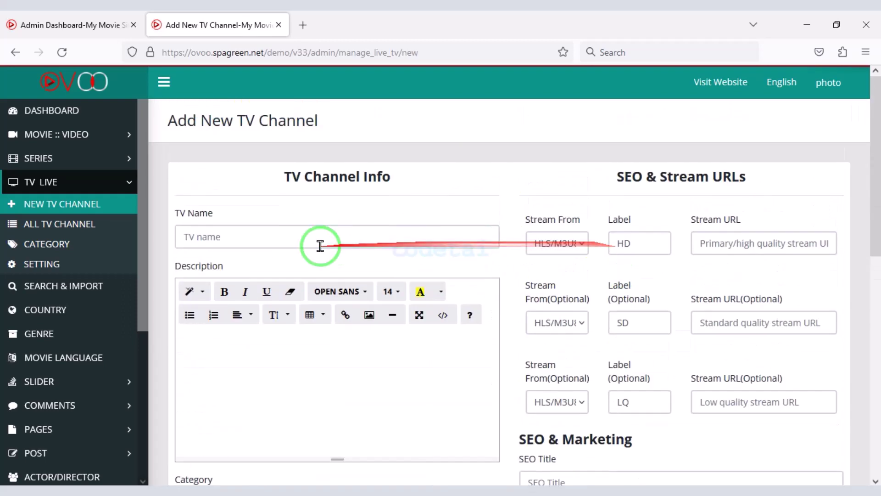
- Browse All TV Channels, view the Laliga Live channel's actions, then open TV Live Category
{"action": "left_click", "coordinate": [76, 223]}
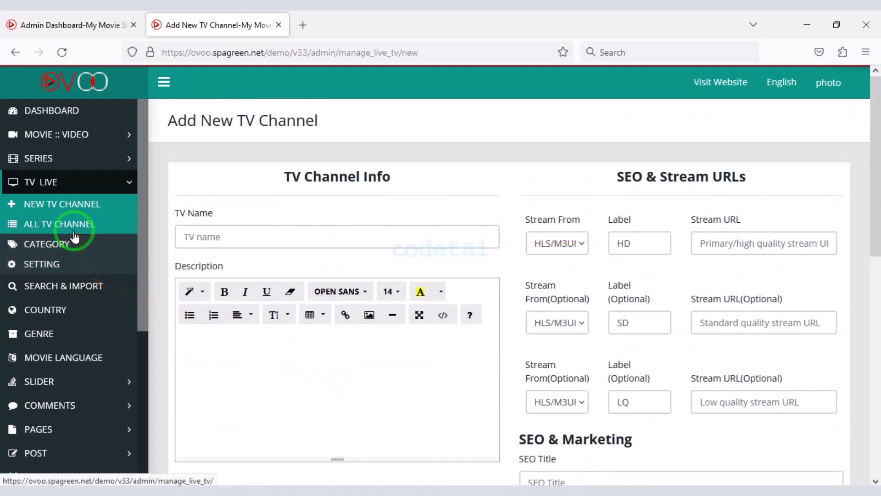
{"action": "scroll", "coordinate": [462, 329], "scroll_direction": "down", "scroll_amount": 15}
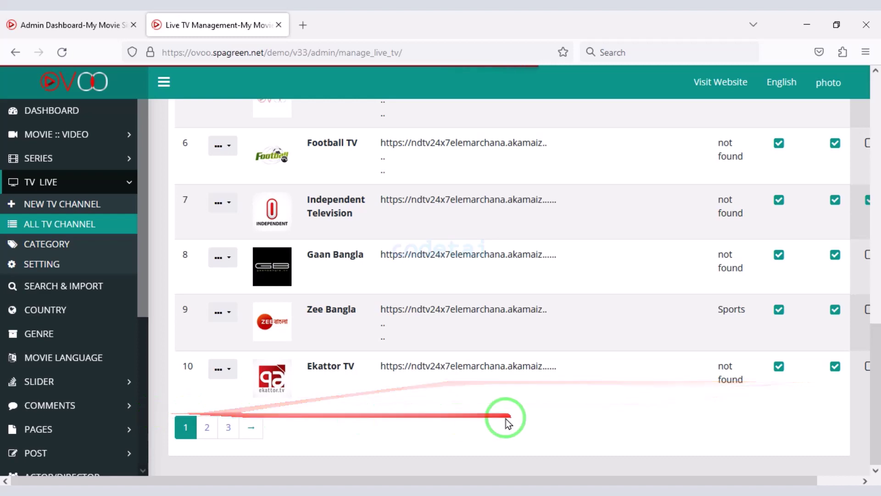
{"action": "scroll", "coordinate": [506, 419], "scroll_direction": "up", "scroll_amount": 15}
{"action": "left_click", "coordinate": [270, 416]}
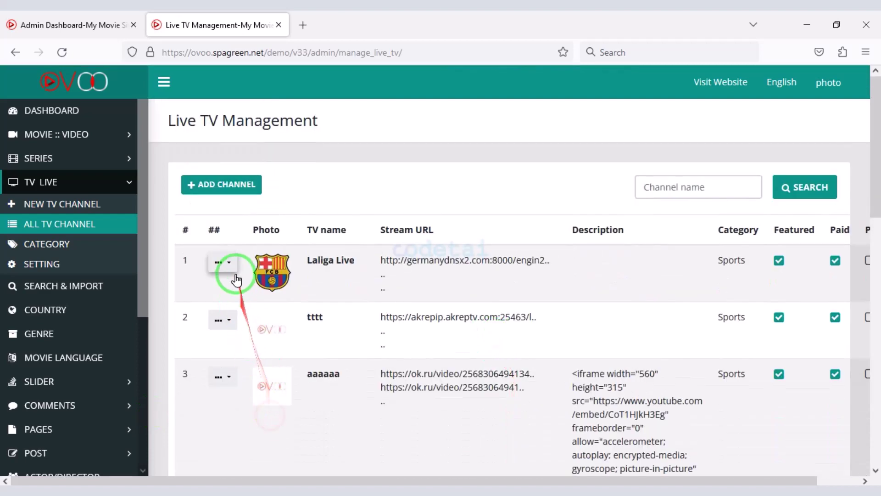
{"action": "left_click", "coordinate": [229, 264]}
{"action": "left_click_drag", "start_coordinate": [283, 315], "coordinate": [303, 337]}
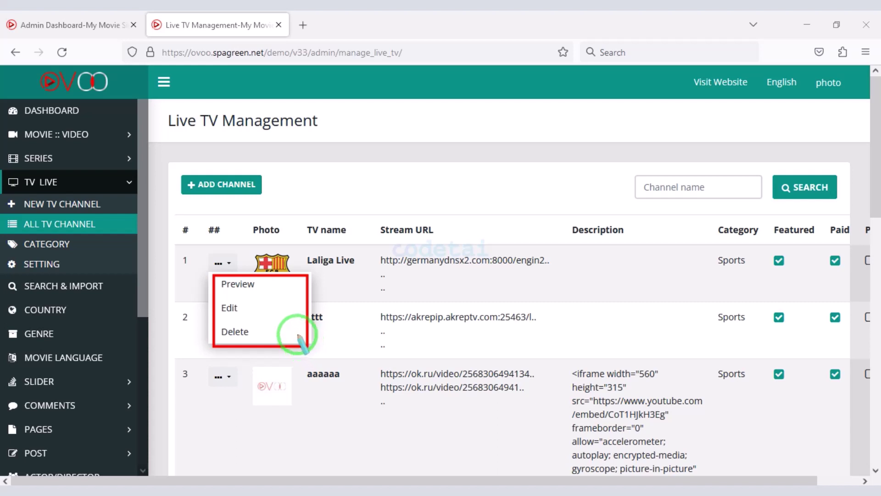
{"action": "left_click", "coordinate": [55, 244]}
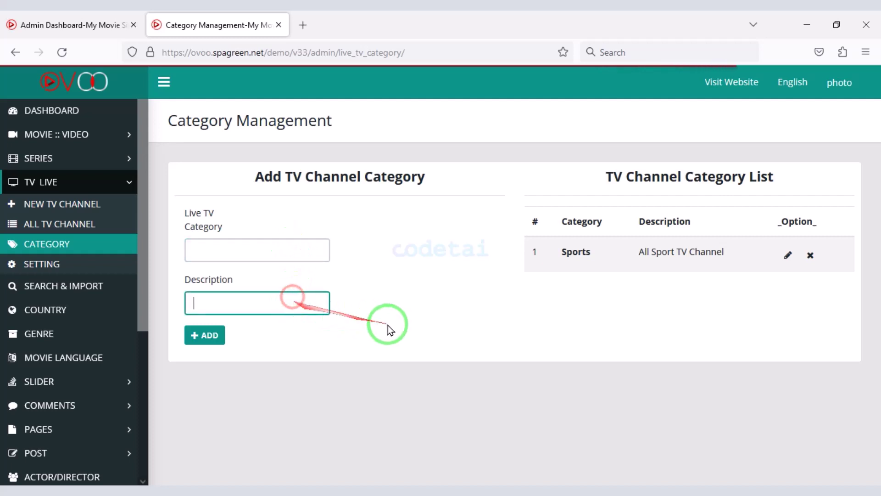
- Turn on a Live TV visibility setting, then search the movie importer for Top Rated Movies
{"action": "left_click", "coordinate": [85, 266]}
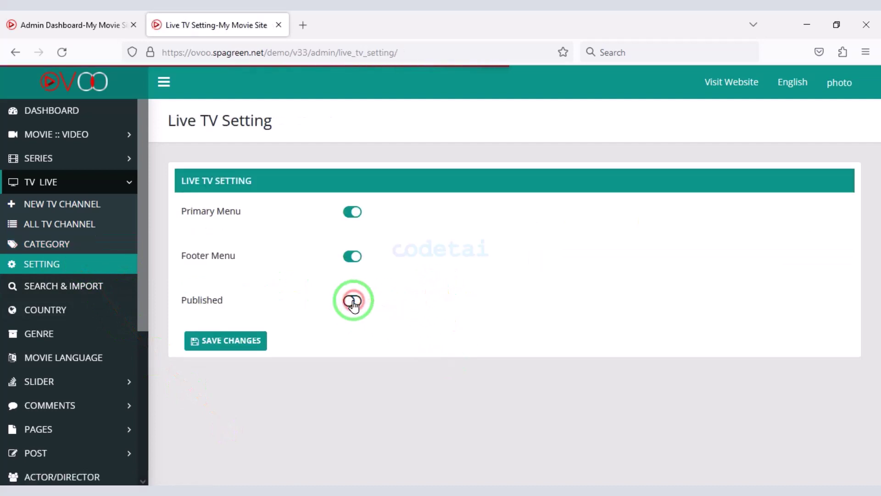
{"action": "left_click", "coordinate": [352, 257]}
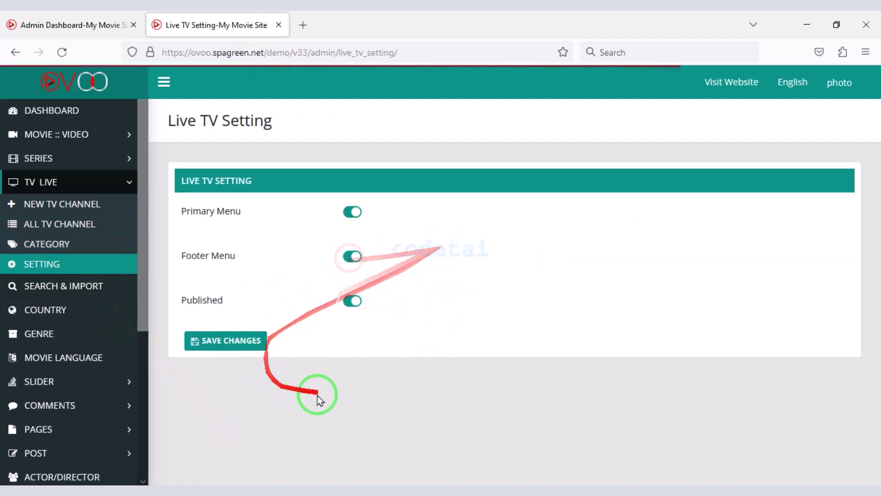
{"action": "left_click", "coordinate": [16, 289]}
{"action": "left_click", "coordinate": [423, 241]}
{"action": "left_click", "coordinate": [414, 298]}
{"action": "left_click", "coordinate": [644, 236]}
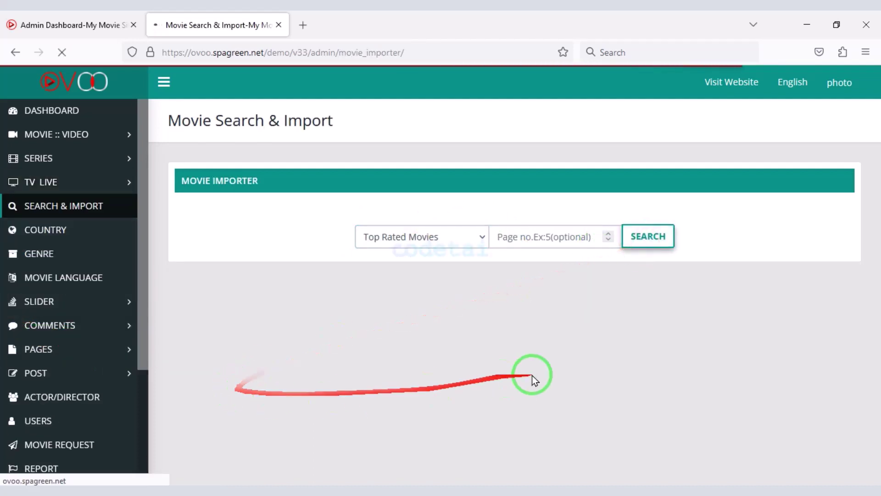
- Browse the import results, then open the Add Country form, keep status Published, and close unsaved
{"action": "scroll", "coordinate": [528, 342], "scroll_direction": "down", "scroll_amount": 5}
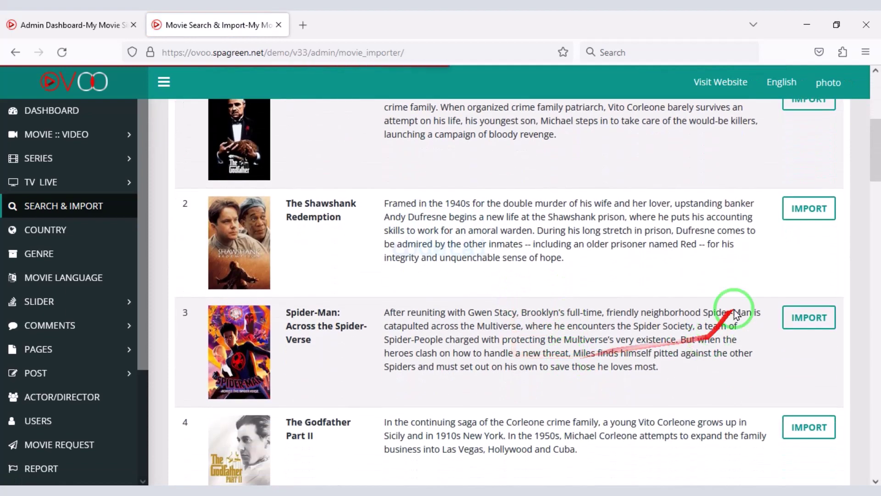
{"action": "scroll", "coordinate": [733, 311], "scroll_direction": "up", "scroll_amount": 4}
{"action": "key", "text": "alt+Left"}
{"action": "left_click", "coordinate": [89, 231]}
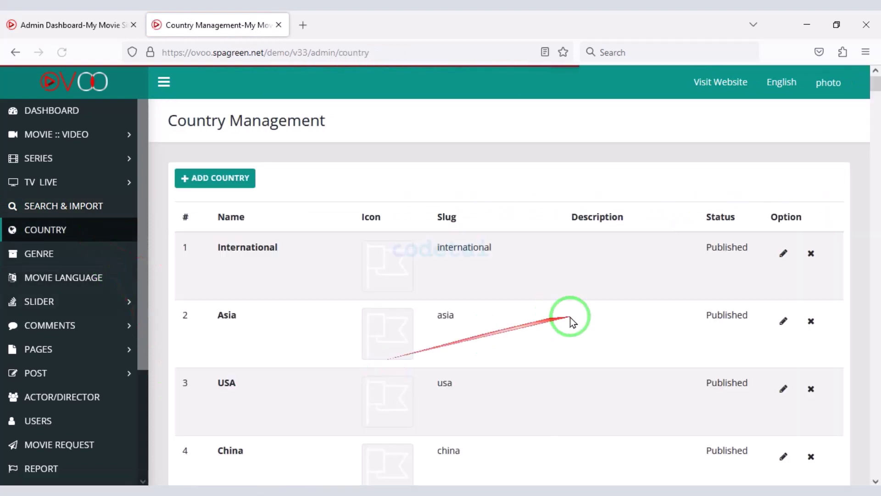
{"action": "scroll", "coordinate": [528, 321], "scroll_direction": "down", "scroll_amount": 3}
{"action": "left_click", "coordinate": [234, 117]}
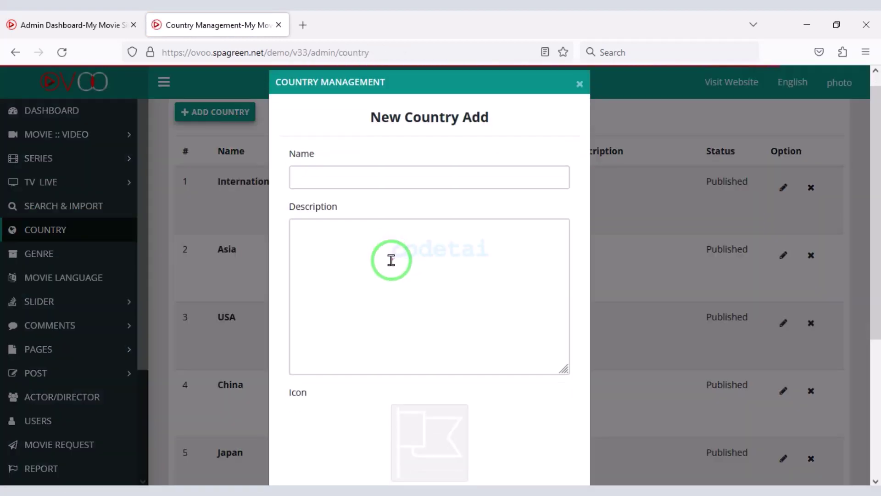
{"action": "left_click", "coordinate": [366, 240]}
{"action": "scroll", "coordinate": [366, 240], "scroll_direction": "down", "scroll_amount": 5}
{"action": "left_click", "coordinate": [358, 405]}
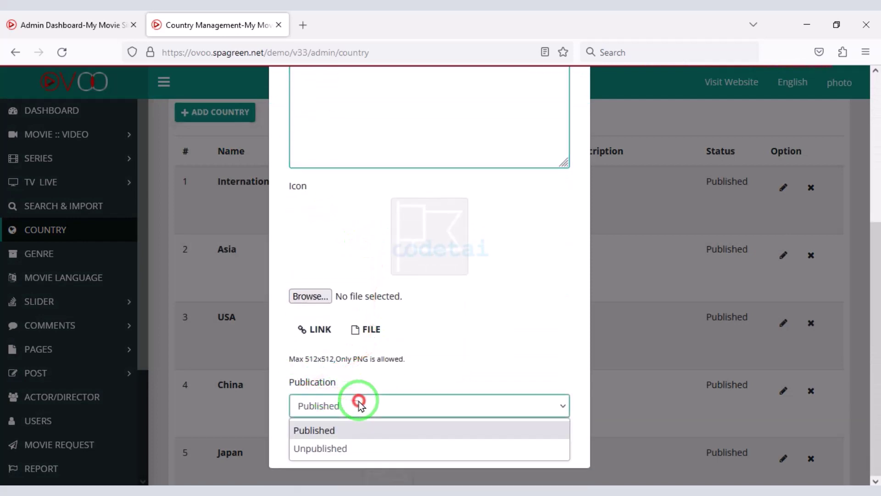
{"action": "left_click", "coordinate": [473, 334]}
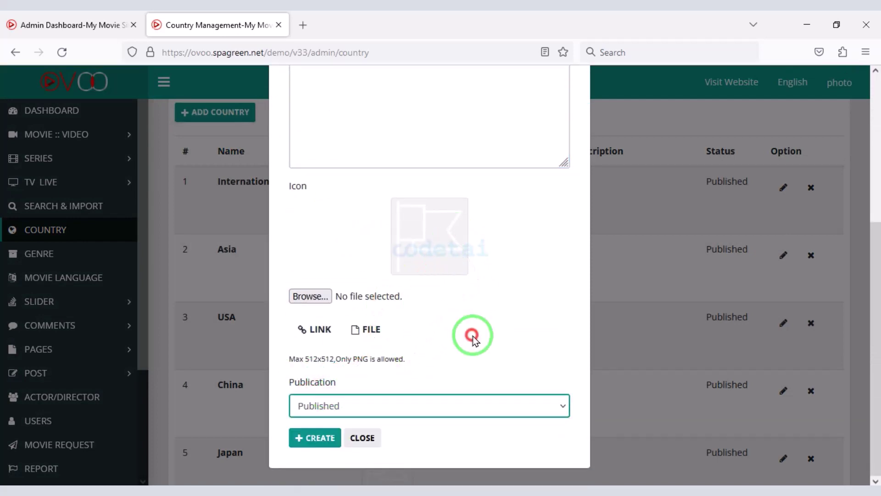
{"action": "scroll", "coordinate": [505, 299], "scroll_direction": "up", "scroll_amount": 5}
{"action": "left_click", "coordinate": [578, 100]}
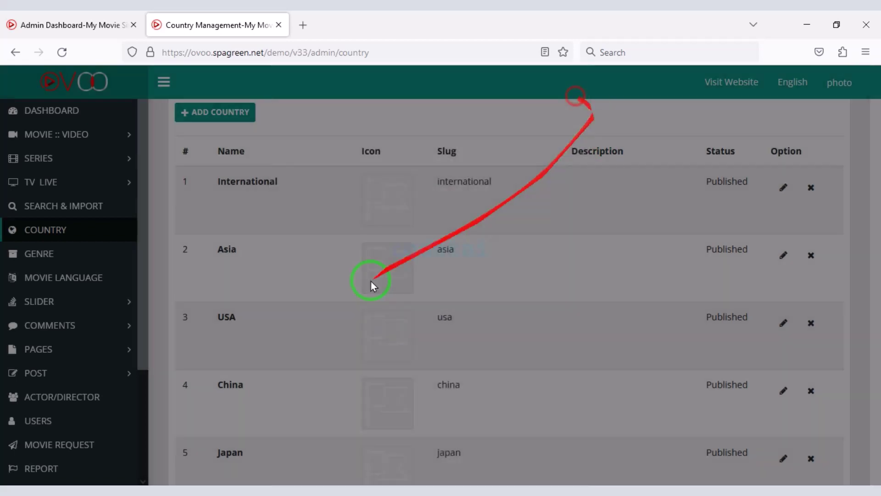
- Scroll the Genre management page and open then close the Add Genre form
{"action": "left_click", "coordinate": [89, 251]}
{"action": "scroll", "coordinate": [438, 322], "scroll_direction": "down", "scroll_amount": 3}
{"action": "scroll", "coordinate": [472, 386], "scroll_direction": "down", "scroll_amount": 15}
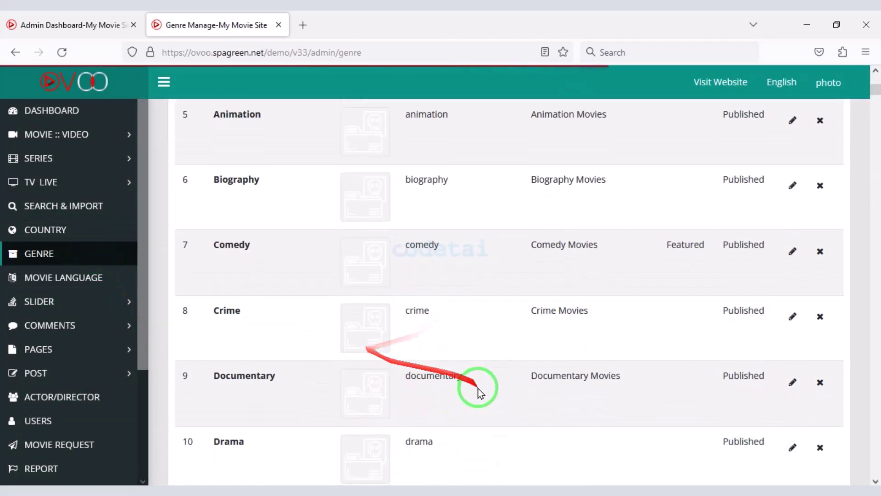
{"action": "scroll", "coordinate": [459, 322], "scroll_direction": "up", "scroll_amount": 20}
{"action": "left_click", "coordinate": [220, 179]}
{"action": "scroll", "coordinate": [459, 253], "scroll_direction": "up", "scroll_amount": 3}
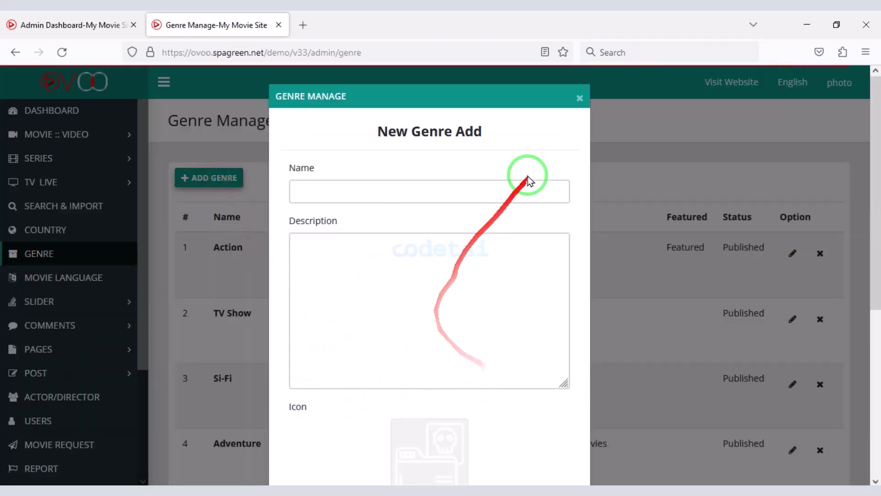
{"action": "left_click", "coordinate": [580, 94]}
- Open the Movie Language page and inspect the Add Language form before closing it unsaved
{"action": "left_click", "coordinate": [103, 275]}
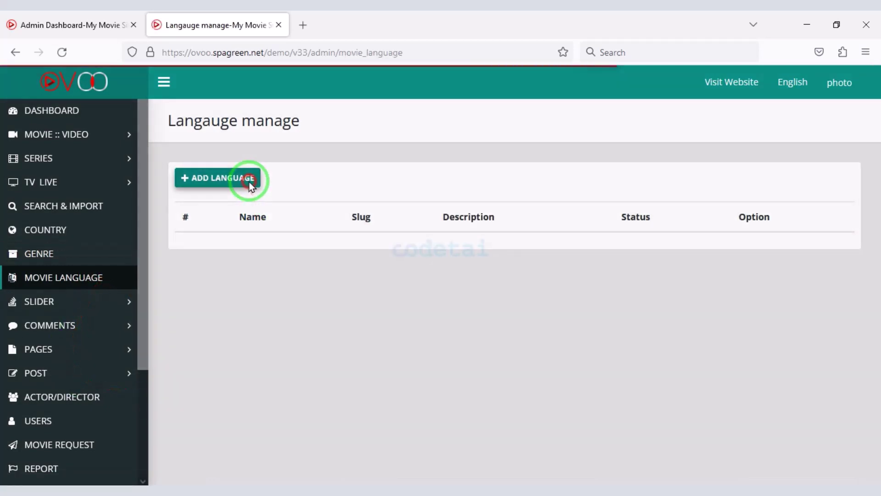
{"action": "left_click", "coordinate": [248, 179]}
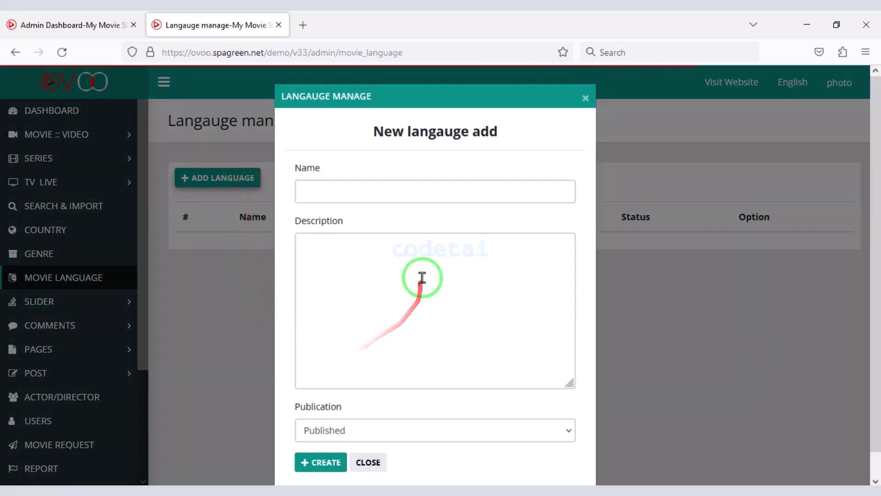
{"action": "left_click", "coordinate": [385, 310]}
{"action": "left_click", "coordinate": [401, 404]}
{"action": "left_click", "coordinate": [411, 285]}
{"action": "scroll", "coordinate": [470, 213], "scroll_direction": "up", "scroll_amount": 1}
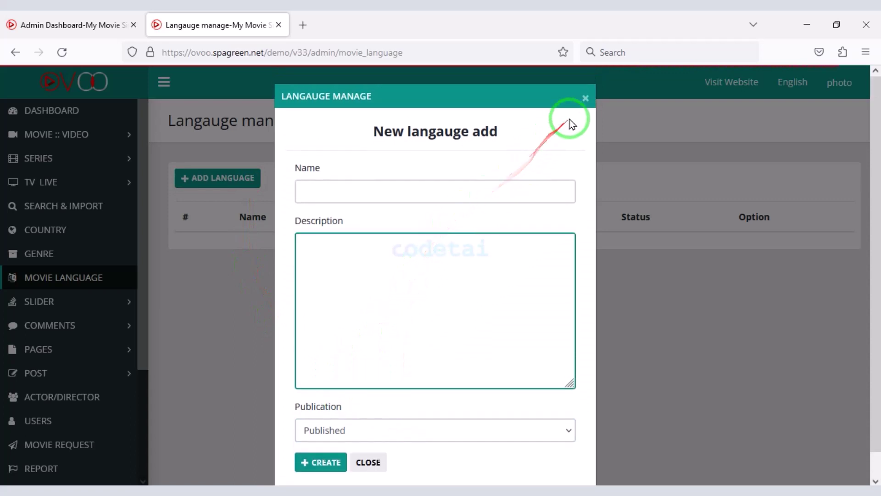
{"action": "left_click", "coordinate": [579, 109]}
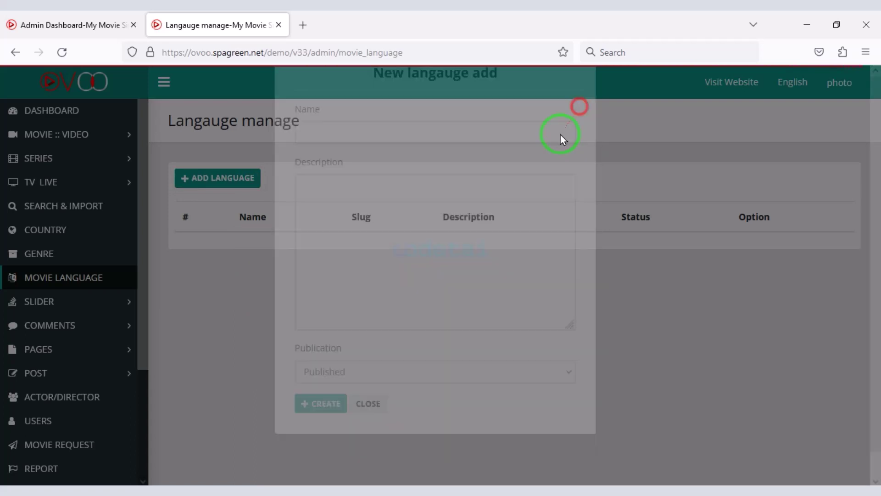
{"action": "left_click", "coordinate": [97, 305]}
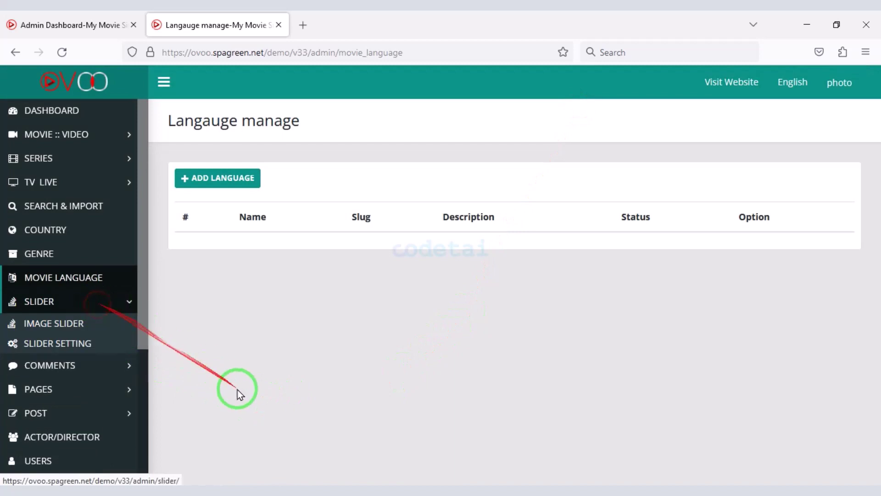
- Open the Image Slider page and look over the Add Slider form without saving
{"action": "left_click", "coordinate": [72, 323]}
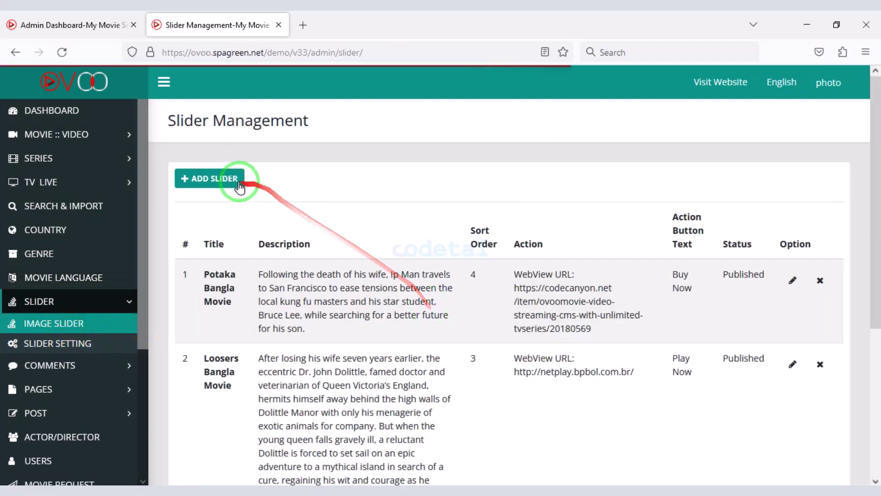
{"action": "left_click", "coordinate": [235, 179]}
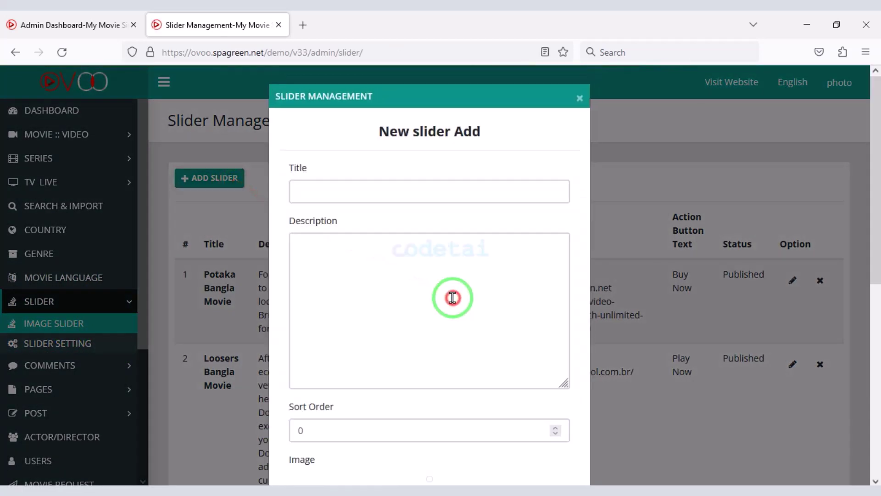
{"action": "scroll", "coordinate": [453, 312], "scroll_direction": "down", "scroll_amount": 7}
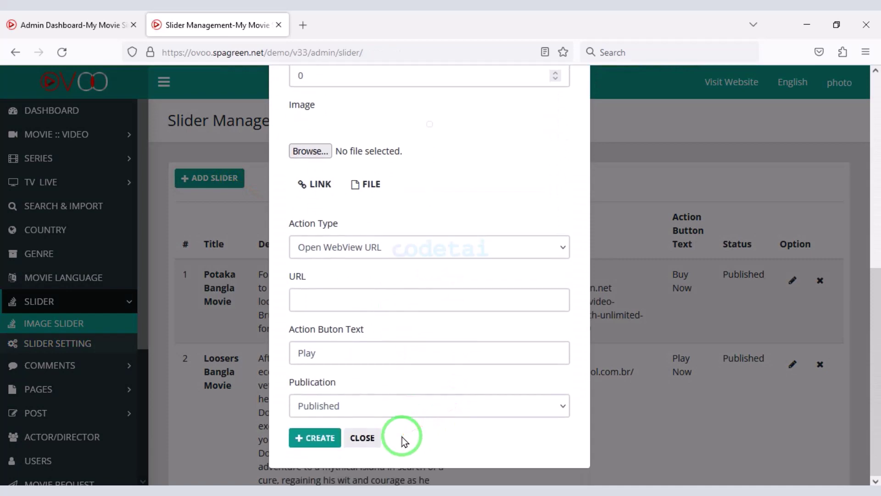
{"action": "scroll", "coordinate": [425, 362], "scroll_direction": "up", "scroll_amount": 10}
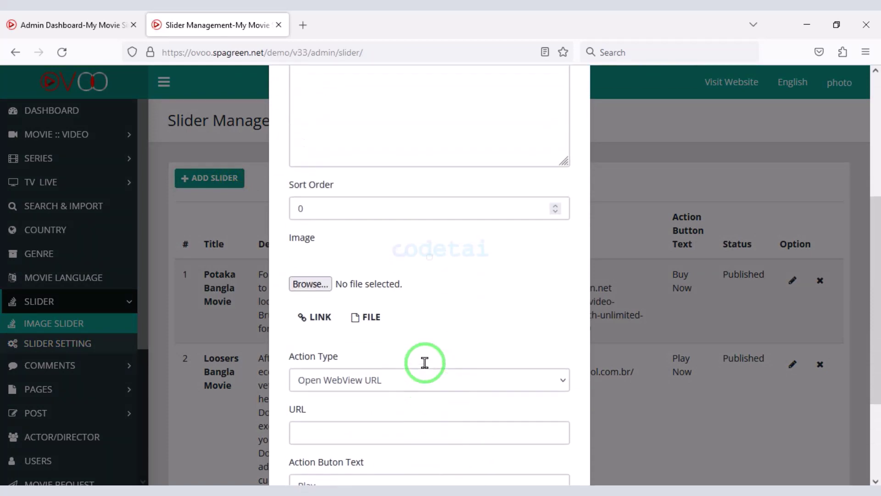
{"action": "left_click", "coordinate": [581, 97]}
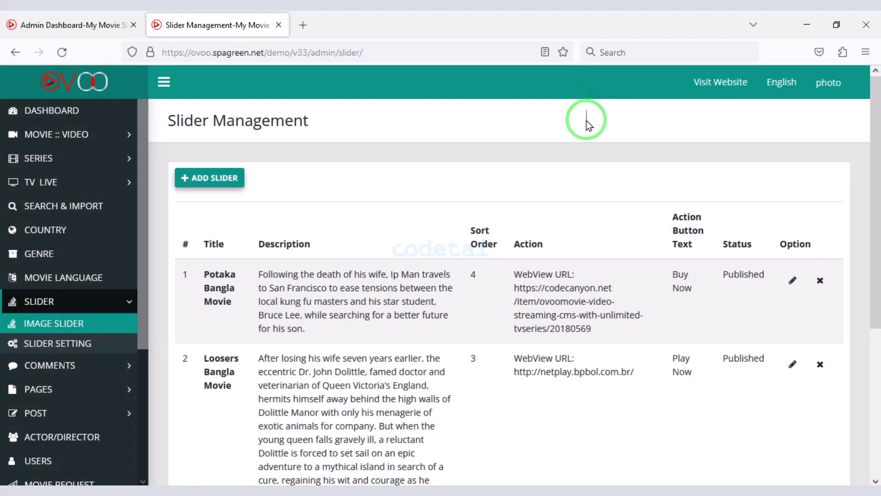
- In slider settings, change the slider type to Latest Movies, then Latest tv channels
{"action": "left_click", "coordinate": [28, 343]}
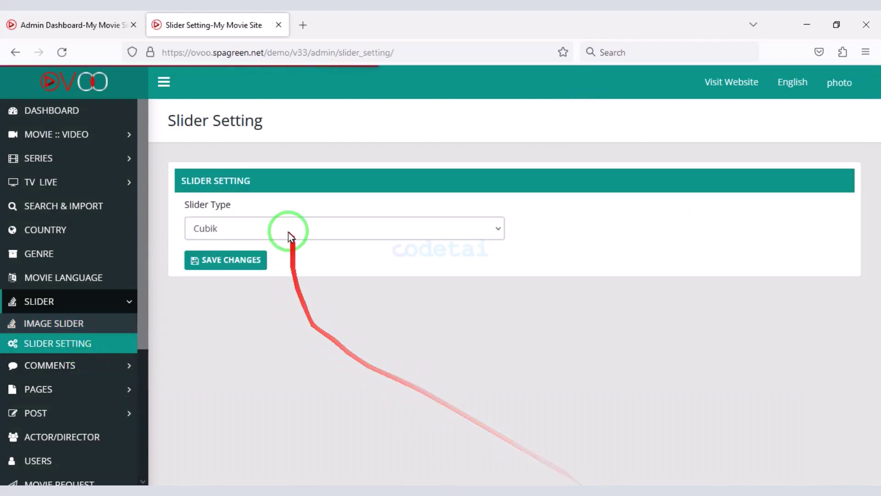
{"action": "left_click", "coordinate": [288, 228]}
{"action": "left_click", "coordinate": [291, 288]}
{"action": "left_click", "coordinate": [275, 228]}
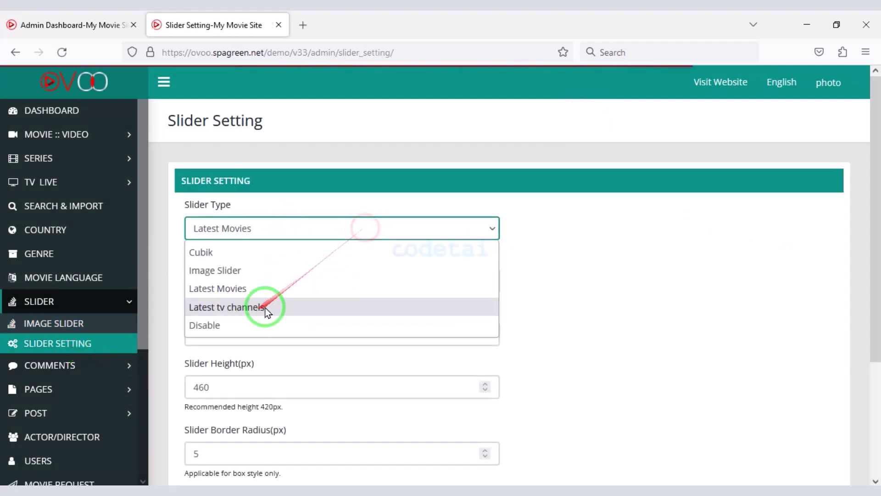
{"action": "left_click", "coordinate": [266, 307]}
{"action": "scroll", "coordinate": [179, 374], "scroll_direction": "down", "scroll_amount": 3}
- Set the comments method to Both and mobile app comment approval to Auto
{"action": "left_click", "coordinate": [65, 324]}
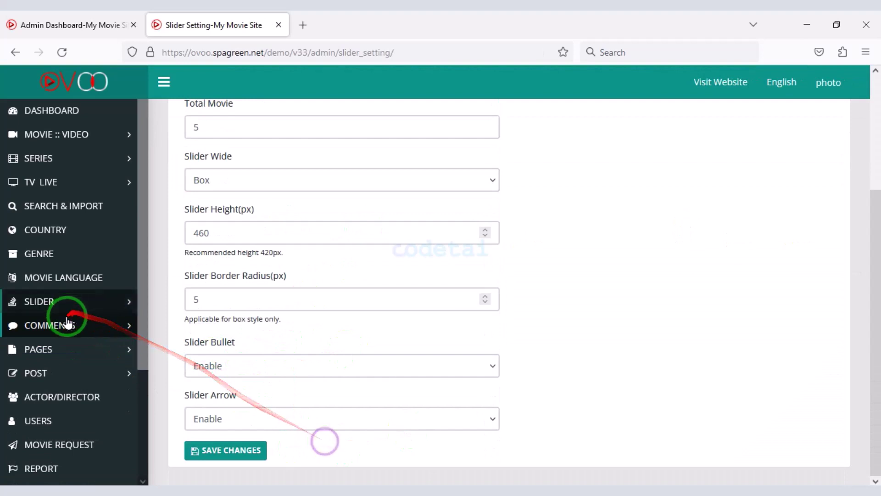
{"action": "left_click", "coordinate": [73, 343]}
{"action": "left_click", "coordinate": [97, 370]}
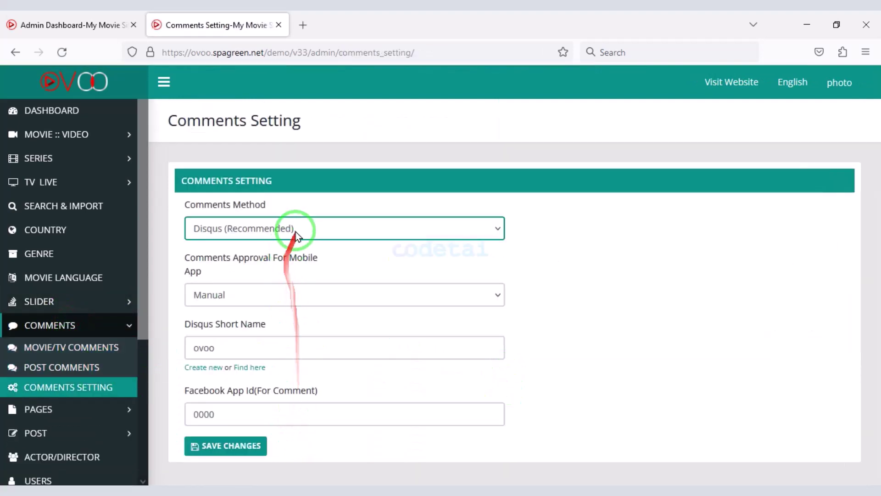
{"action": "left_click", "coordinate": [296, 231]}
{"action": "left_click", "coordinate": [293, 272]}
{"action": "left_click", "coordinate": [276, 300]}
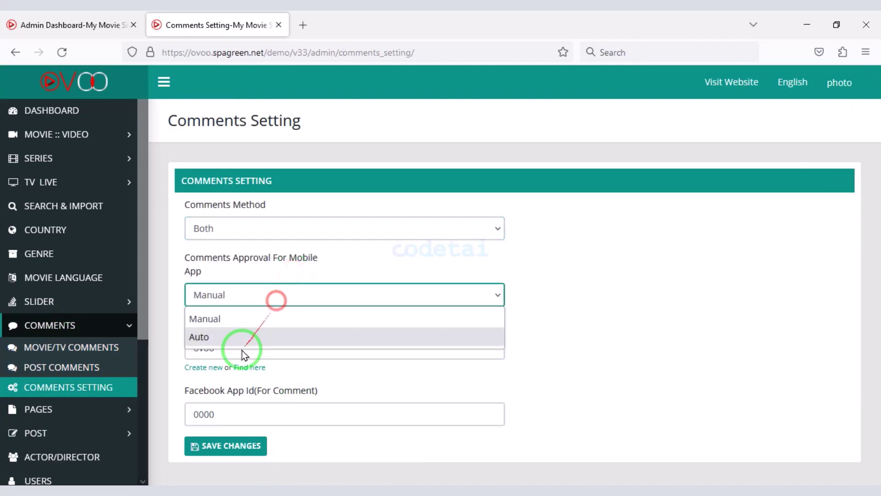
{"action": "left_click", "coordinate": [264, 336]}
{"action": "left_click", "coordinate": [316, 349]}
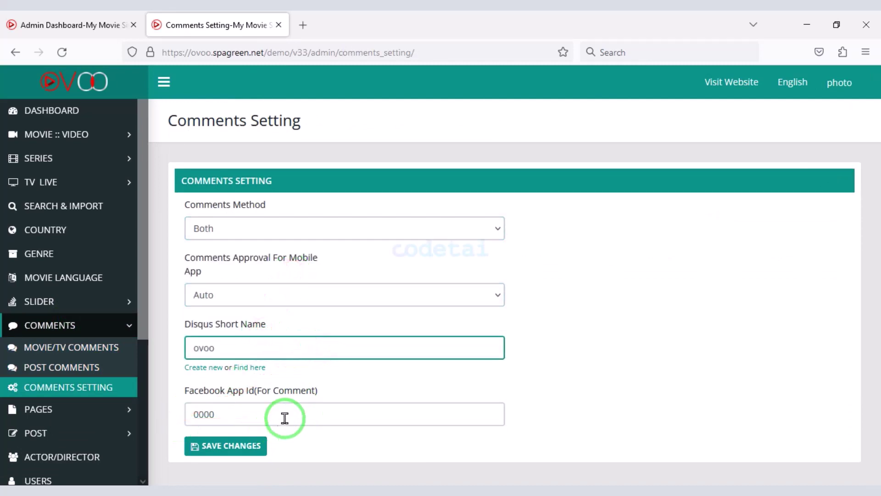
{"action": "left_click", "coordinate": [63, 351]}
- Browse the New Pages form, including its content editor, then the All Pages list
{"action": "left_click", "coordinate": [63, 374]}
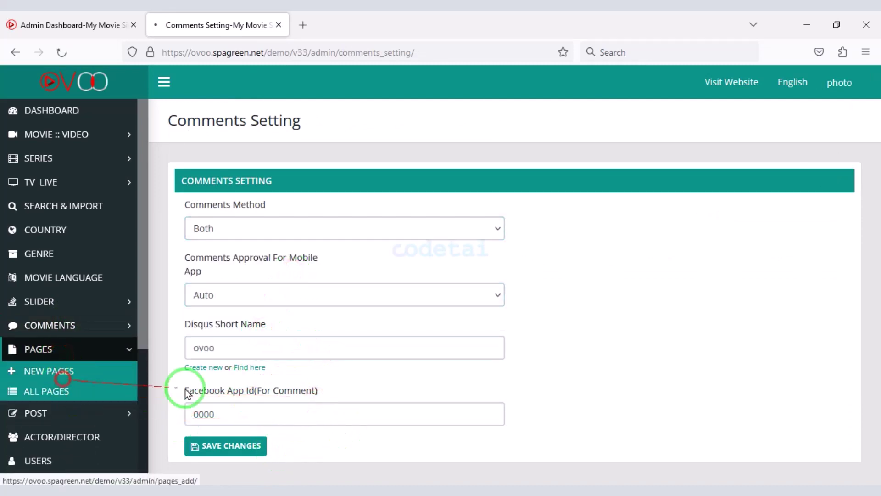
{"action": "scroll", "coordinate": [403, 354], "scroll_direction": "down", "scroll_amount": 10}
{"action": "scroll", "coordinate": [345, 380], "scroll_direction": "up", "scroll_amount": 8}
{"action": "left_click", "coordinate": [403, 292]}
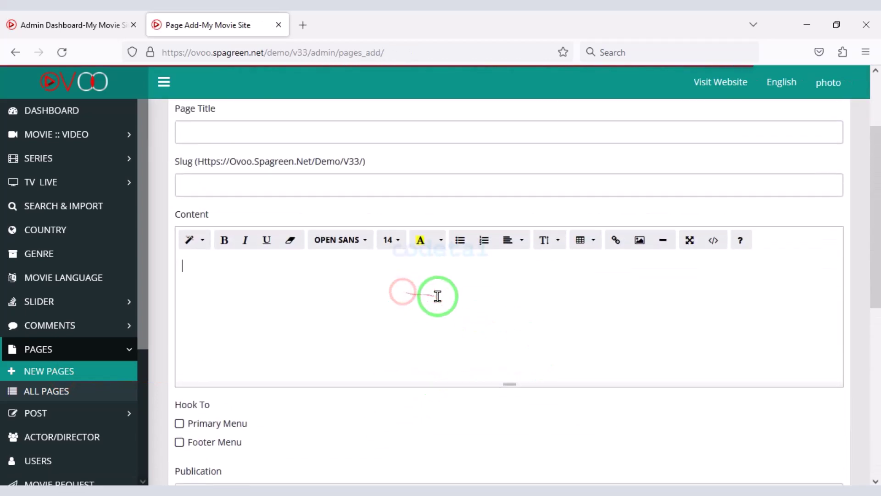
{"action": "scroll", "coordinate": [425, 314], "scroll_direction": "up", "scroll_amount": 2}
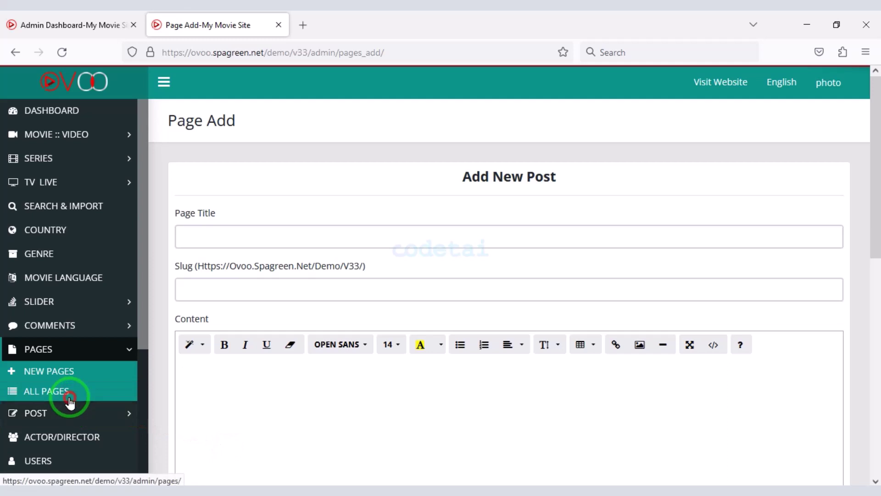
{"action": "left_click", "coordinate": [70, 393]}
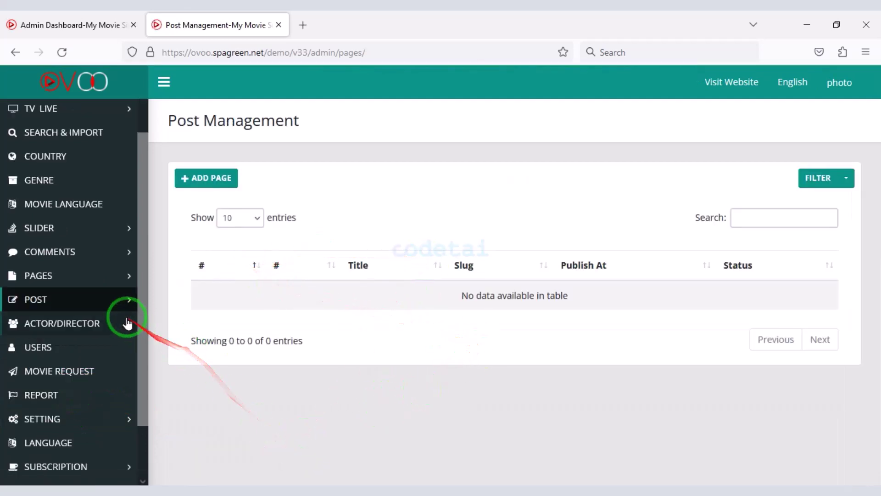
- View the New Post form, then the All Post list and the first post's actions menu
{"action": "left_click", "coordinate": [114, 300]}
{"action": "left_click", "coordinate": [89, 324]}
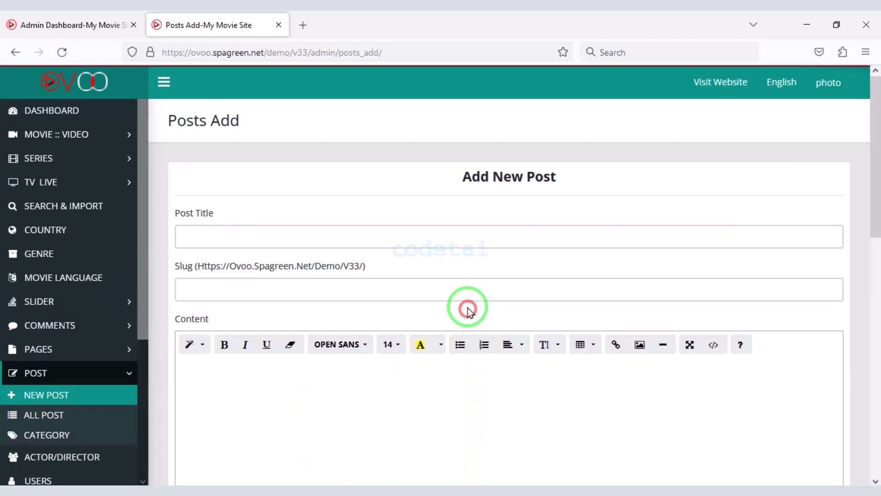
{"action": "scroll", "coordinate": [469, 311], "scroll_direction": "down", "scroll_amount": 10}
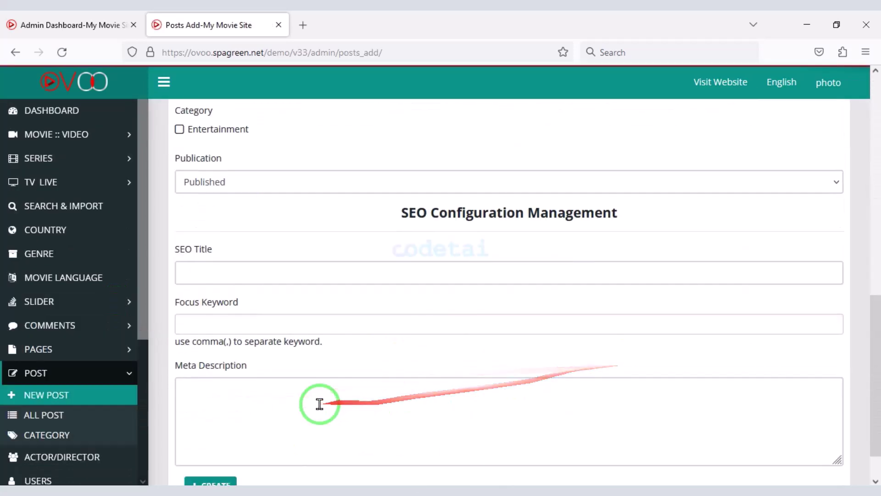
{"action": "scroll", "coordinate": [555, 417], "scroll_direction": "down", "scroll_amount": 1}
{"action": "scroll", "coordinate": [533, 383], "scroll_direction": "up", "scroll_amount": 5}
{"action": "scroll", "coordinate": [390, 348], "scroll_direction": "up", "scroll_amount": 6}
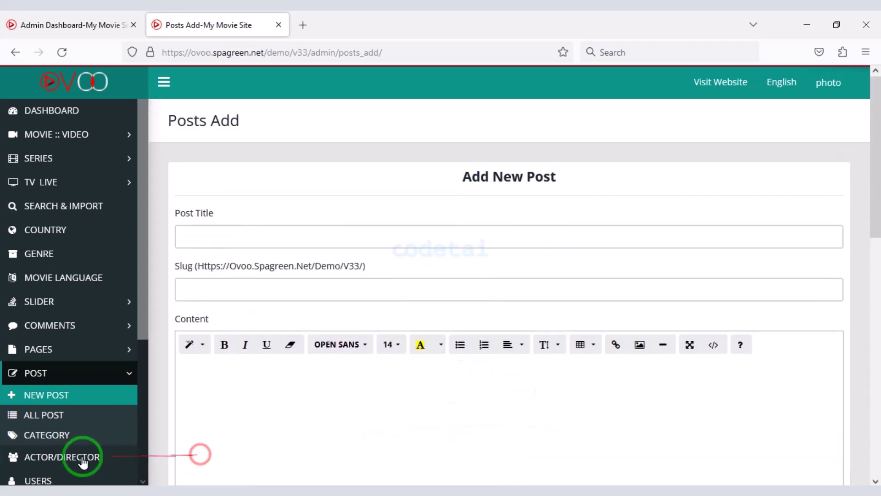
{"action": "left_click", "coordinate": [61, 417]}
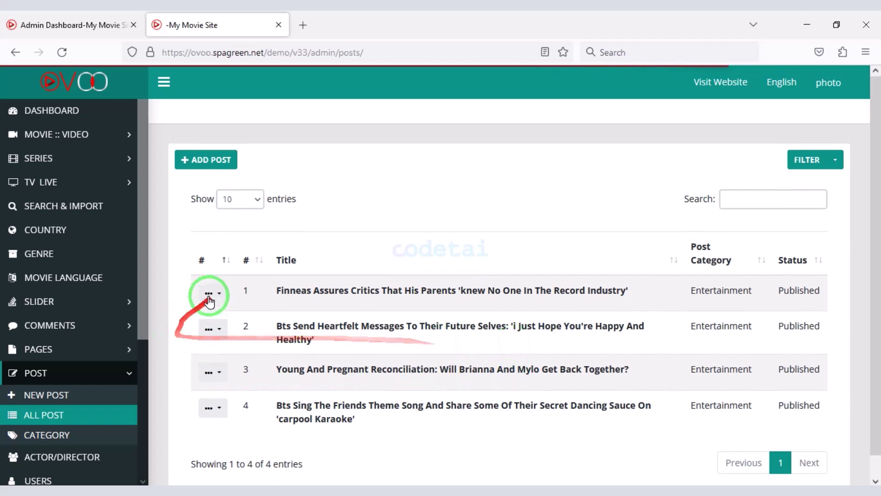
{"action": "left_click", "coordinate": [209, 294]}
{"action": "left_click", "coordinate": [274, 435]}
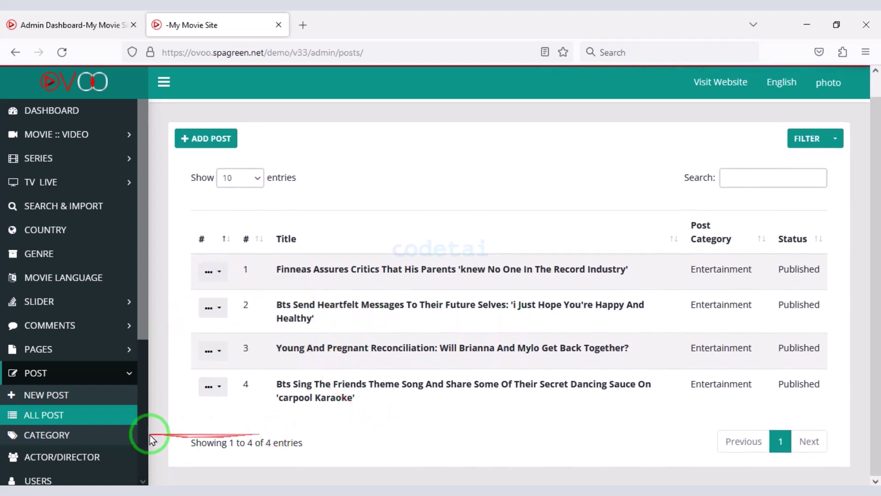
- Inspect the post Category form's Name and Description fields, then open Actor/Director star management
{"action": "left_click", "coordinate": [123, 437]}
{"action": "left_click", "coordinate": [269, 256]}
{"action": "left_click", "coordinate": [273, 301]}
{"action": "left_click", "coordinate": [265, 406]}
{"action": "scroll", "coordinate": [100, 271], "scroll_direction": "down", "scroll_amount": 5}
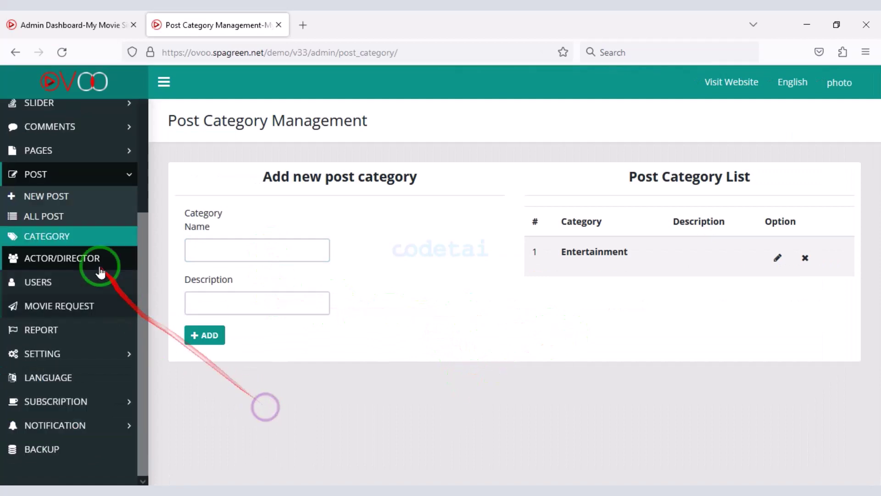
{"action": "left_click", "coordinate": [100, 269]}
{"action": "scroll", "coordinate": [391, 348], "scroll_direction": "down", "scroll_amount": 3}
{"action": "scroll", "coordinate": [389, 351], "scroll_direction": "up", "scroll_amount": 5}
- Preview the Add Star form, switching Star Type to Director and Writer, then close it unsaved
{"action": "left_click", "coordinate": [227, 177]}
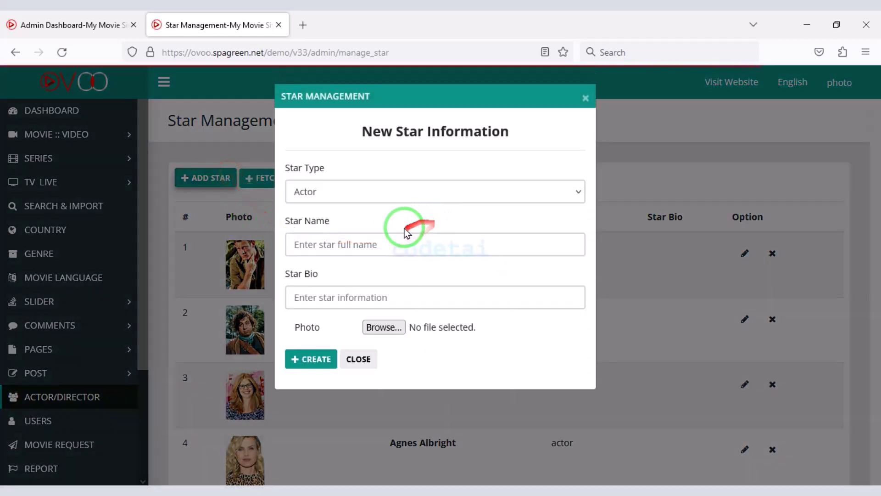
{"action": "left_click", "coordinate": [375, 198]}
{"action": "left_click", "coordinate": [368, 233]}
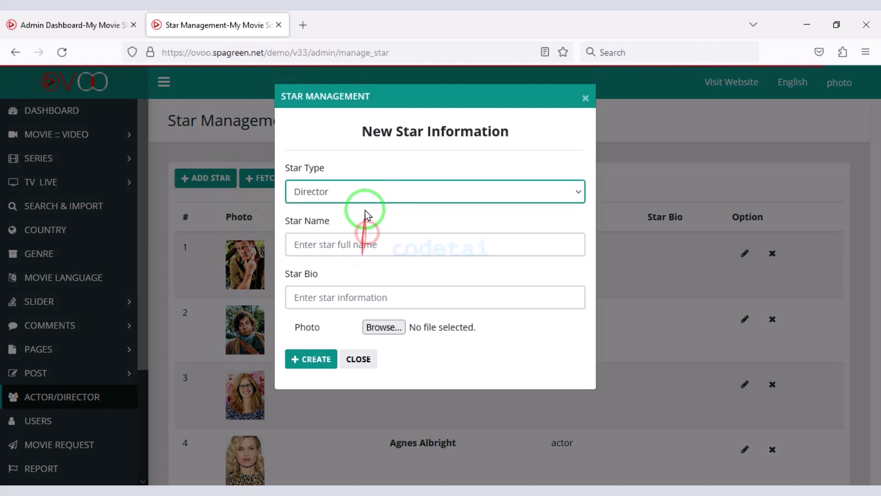
{"action": "left_click", "coordinate": [369, 196]}
{"action": "left_click", "coordinate": [353, 250]}
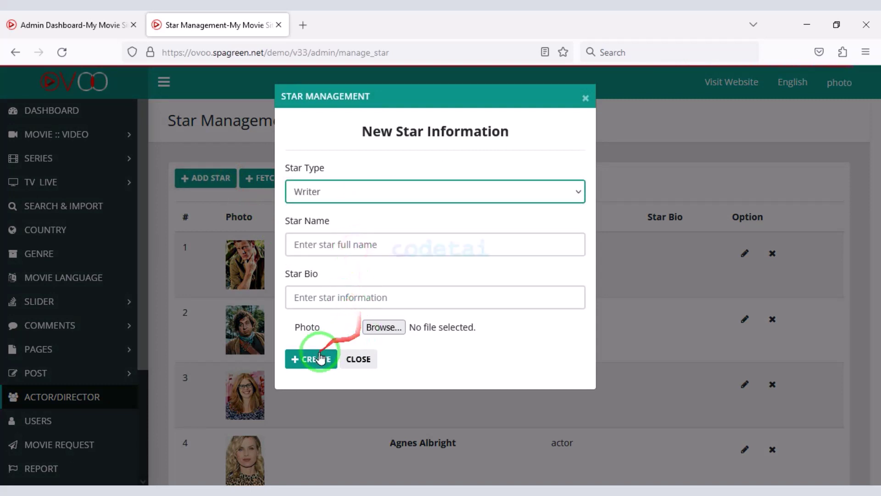
{"action": "left_click", "coordinate": [360, 359]}
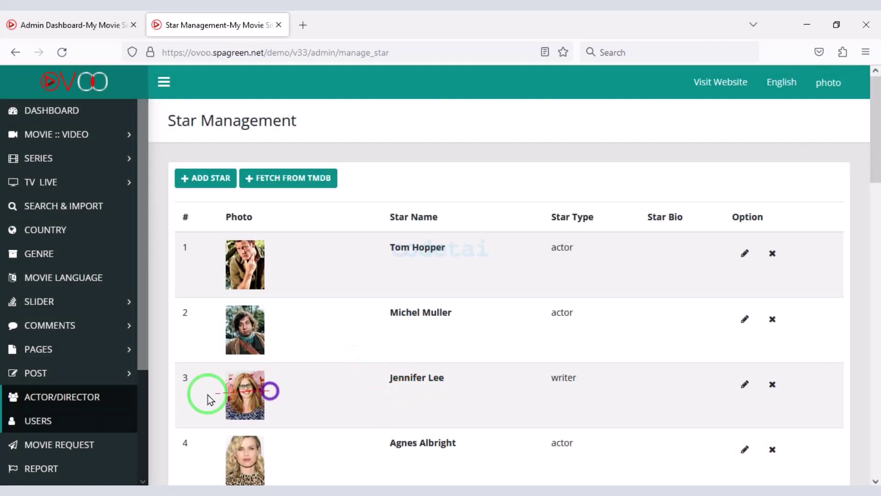
- Preview Add User with roles Subscriber and Admin, close it, and show the third user's actions
{"action": "left_click", "coordinate": [70, 422]}
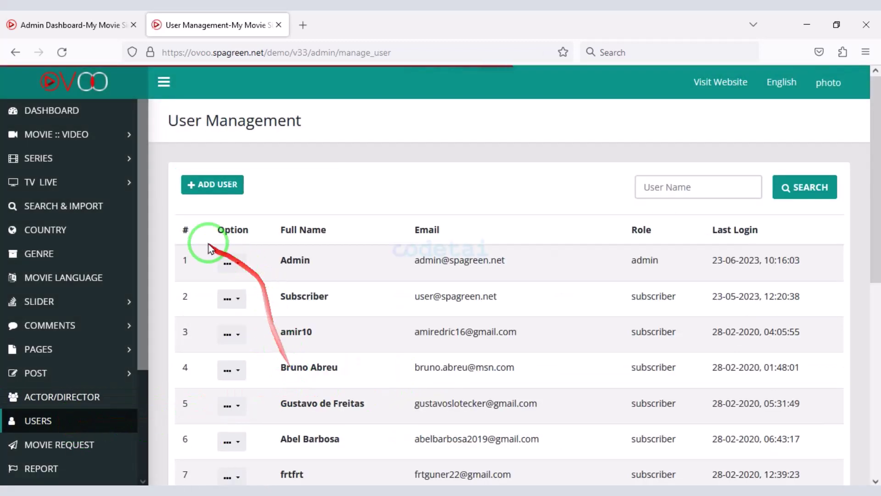
{"action": "left_click", "coordinate": [209, 184]}
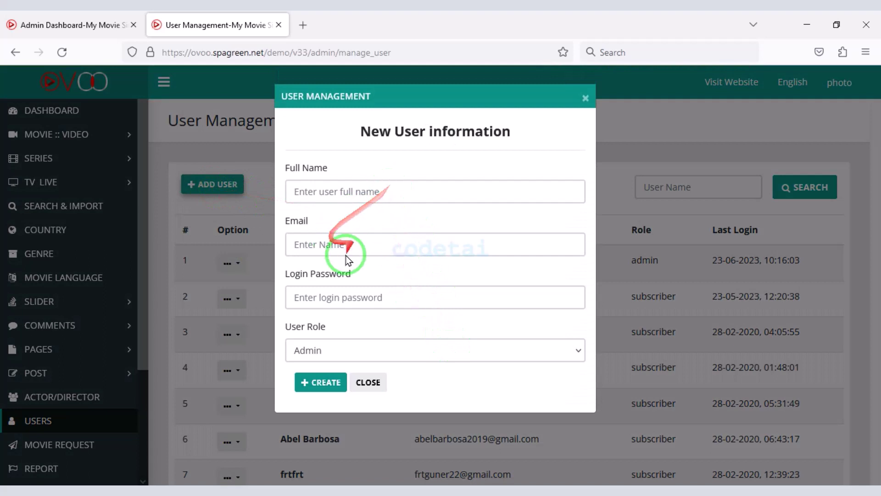
{"action": "left_click", "coordinate": [384, 348]}
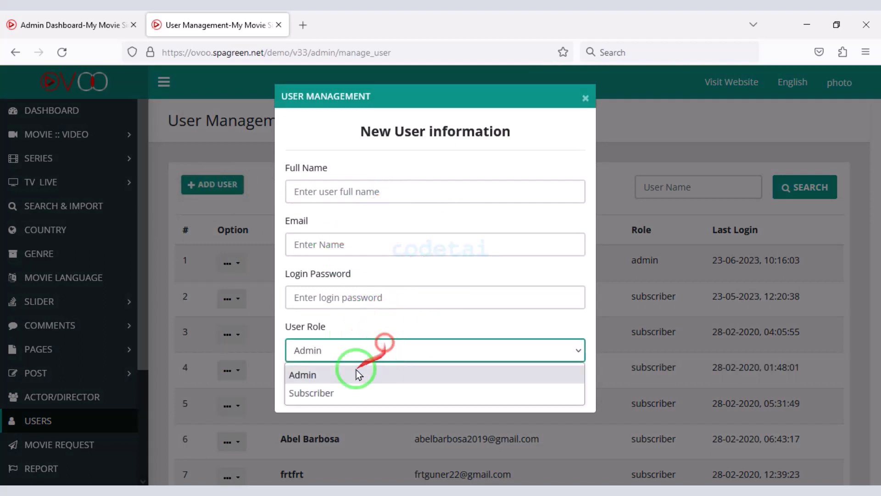
{"action": "left_click", "coordinate": [333, 393]}
{"action": "left_click", "coordinate": [388, 347]}
{"action": "left_click", "coordinate": [345, 376]}
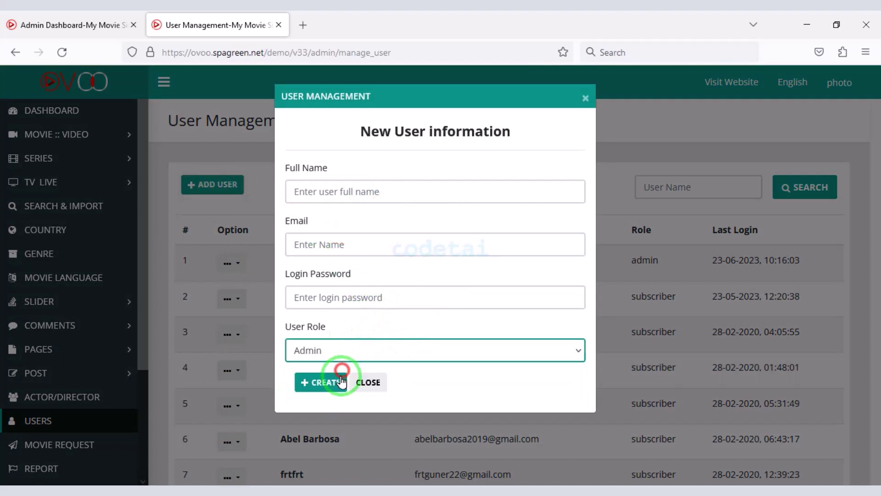
{"action": "left_click", "coordinate": [353, 388]}
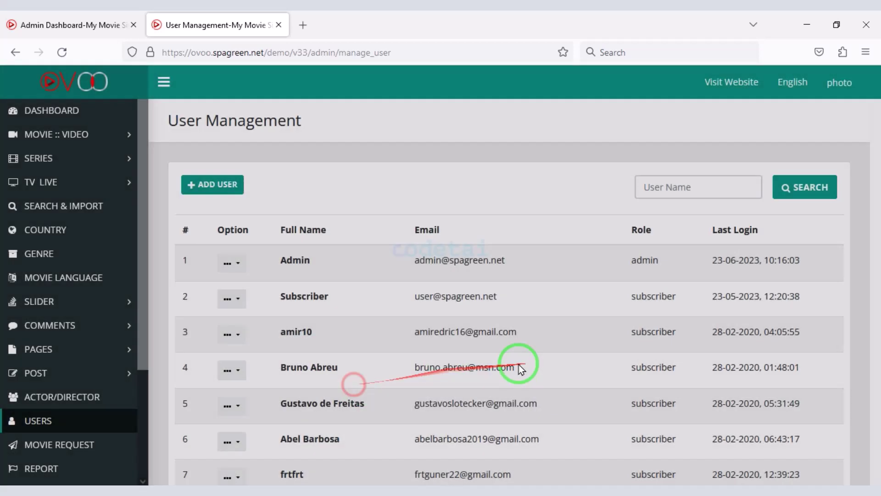
{"action": "left_click", "coordinate": [230, 334]}
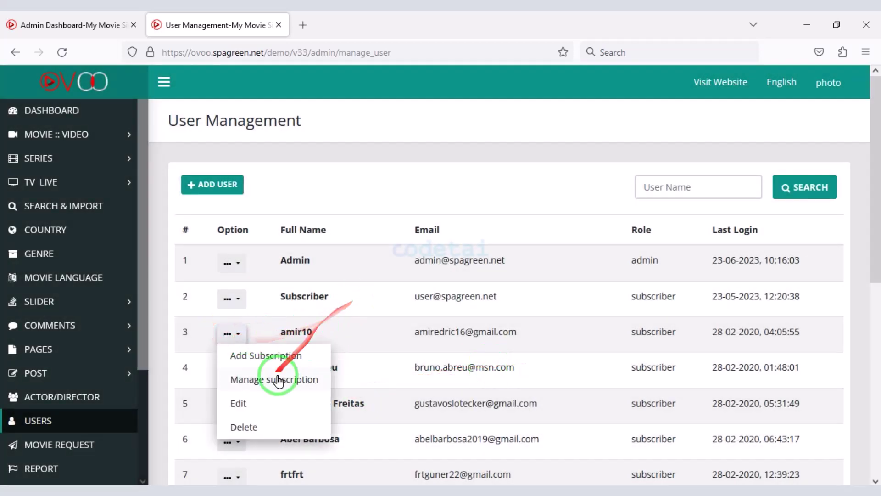
{"action": "scroll", "coordinate": [280, 371], "scroll_direction": "down", "scroll_amount": 2}
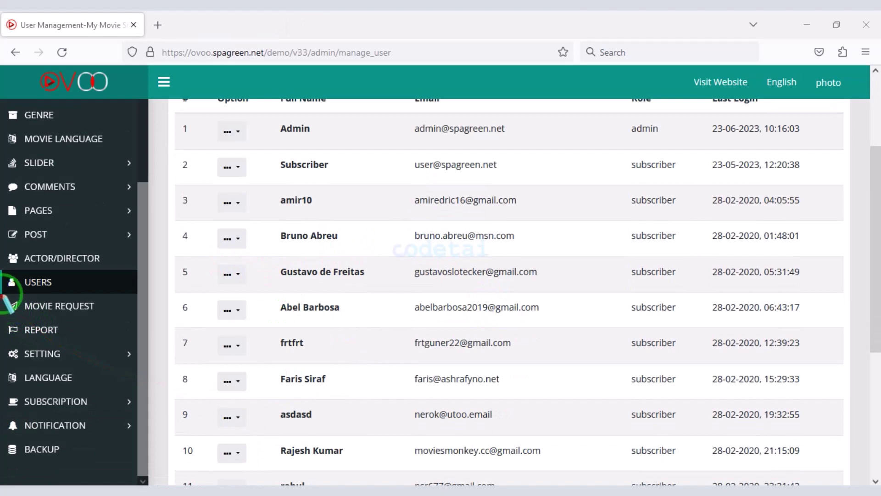
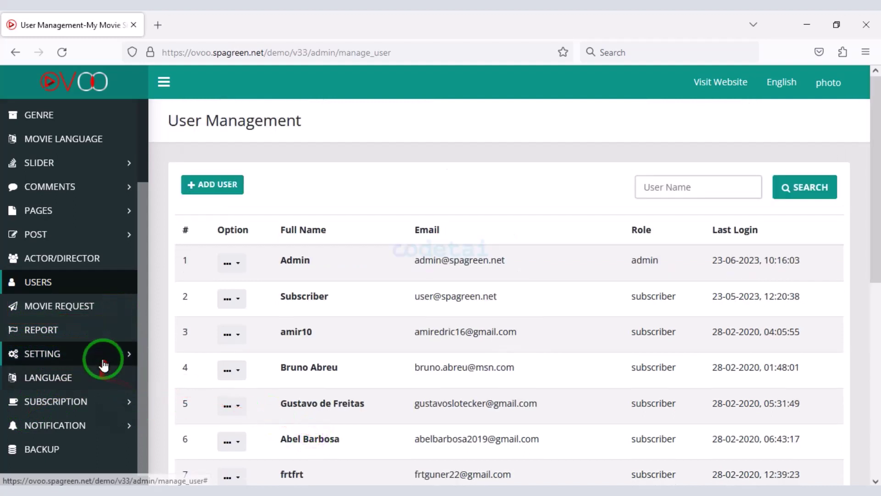
- Open System Setting and clear the existing Site Name
{"action": "left_click", "coordinate": [103, 361]}
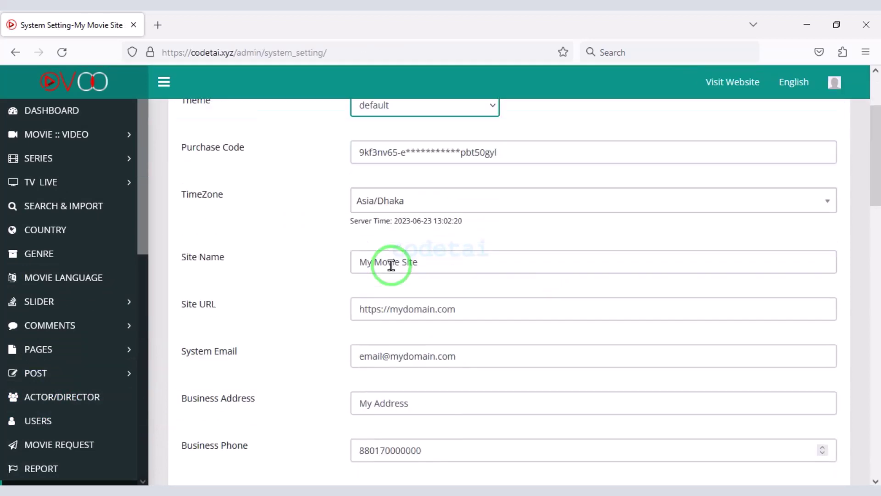
{"action": "scroll", "coordinate": [390, 264], "scroll_direction": "down", "scroll_amount": 10}
{"action": "scroll", "coordinate": [305, 437], "scroll_direction": "up", "scroll_amount": 10}
{"action": "scroll", "coordinate": [496, 243], "scroll_direction": "down", "scroll_amount": 3}
{"action": "left_click", "coordinate": [362, 247]}
{"action": "key", "text": "ctrl+a"}
{"action": "key", "text": "BackSpace"}
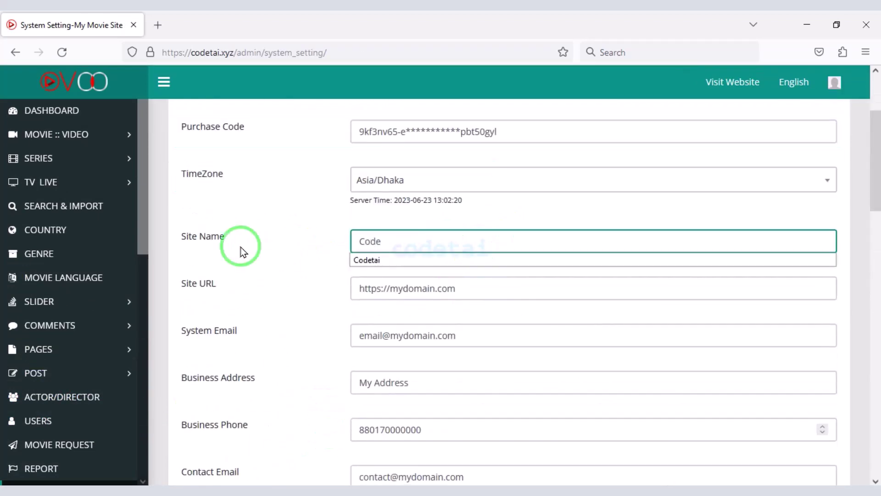
{"action": "left_click_drag", "start_coordinate": [234, 53], "coordinate": [163, 52]}
{"action": "right_click", "coordinate": [186, 54]}
{"action": "left_click", "coordinate": [217, 122]}
{"action": "left_click", "coordinate": [413, 288]}
{"action": "key", "text": "ctrl+a"}
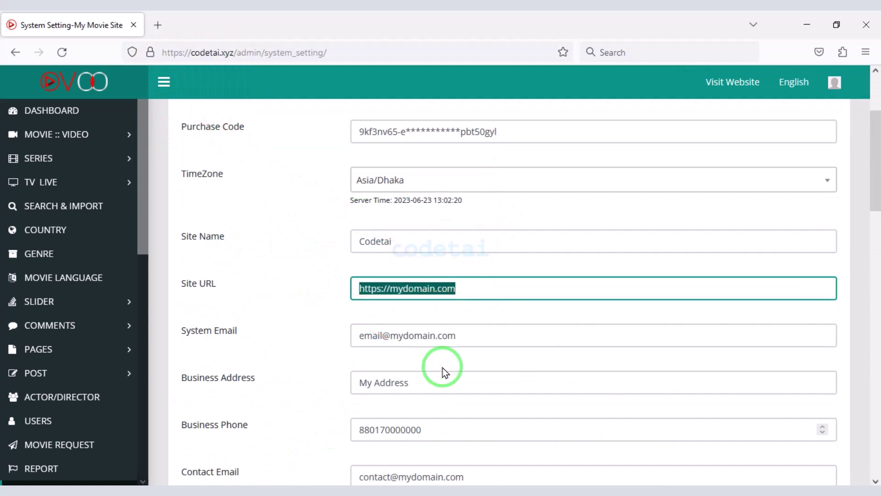
{"action": "key", "text": "ctrl+v"}
- Enter the site's Gmail address as both the System Email and the Contact Email
{"action": "scroll", "coordinate": [499, 285], "scroll_direction": "down", "scroll_amount": 2}
{"action": "left_click", "coordinate": [498, 278]}
{"action": "key", "text": "ctrl+a"}
{"action": "key", "text": "BackSpace"}
{"action": "scroll", "coordinate": [385, 350], "scroll_direction": "down", "scroll_amount": 3}
{"action": "key", "text": "ctrl+a"}
{"action": "right_click", "coordinate": [369, 134]}
{"action": "left_click", "coordinate": [398, 200]}
{"action": "triple_click", "coordinate": [377, 287]}
{"action": "right_click", "coordinate": [377, 288]}
{"action": "left_click", "coordinate": [394, 382]}
- Set Blog Enable to Enable
{"action": "scroll", "coordinate": [285, 242], "scroll_direction": "down", "scroll_amount": 3}
{"action": "scroll", "coordinate": [414, 257], "scroll_direction": "down", "scroll_amount": 1}
{"action": "left_click", "coordinate": [411, 225]}
{"action": "left_click", "coordinate": [409, 247]}
{"action": "scroll", "coordinate": [290, 303], "scroll_direction": "down", "scroll_amount": 1}
{"action": "scroll", "coordinate": [293, 305], "scroll_direction": "down", "scroll_amount": 9}
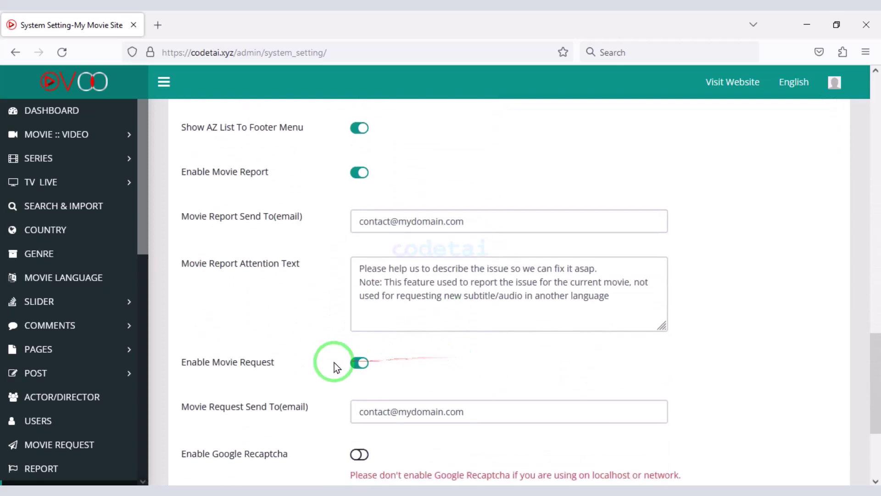
{"action": "scroll", "coordinate": [294, 336], "scroll_direction": "down", "scroll_amount": 3}
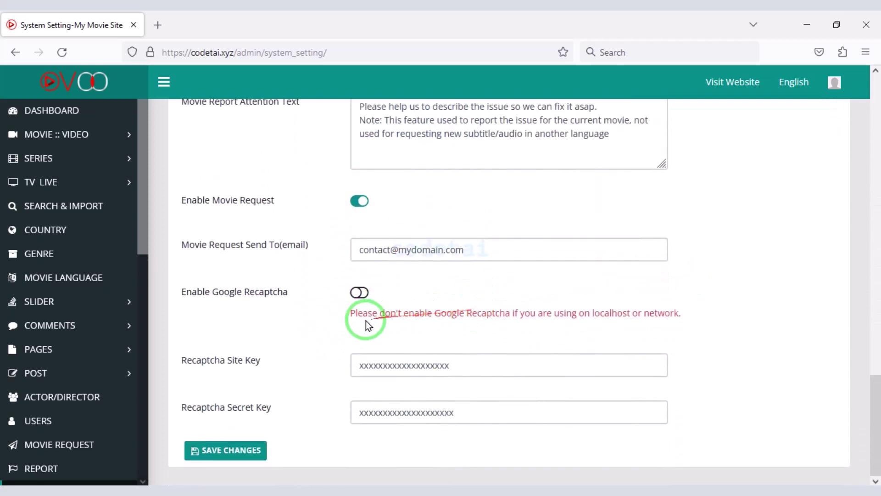
{"action": "mouse_move", "coordinate": [189, 354]}
{"action": "left_mouse_down"}
{"action": "mouse_move", "coordinate": [702, 409]}
{"action": "mouse_move", "coordinate": [701, 439]}
{"action": "left_mouse_up"}
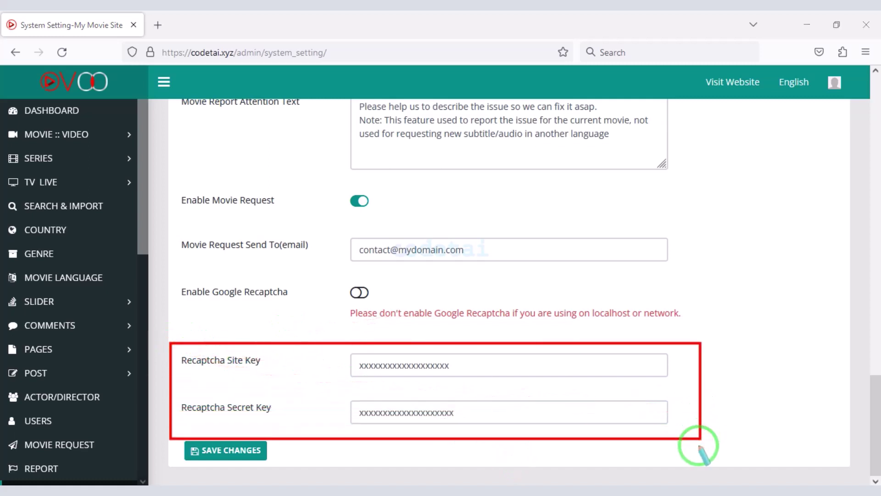
- Search for 'google recaptcha admin' and sign in to the reCAPTCHA Admin Console
{"action": "left_click", "coordinate": [157, 25]}
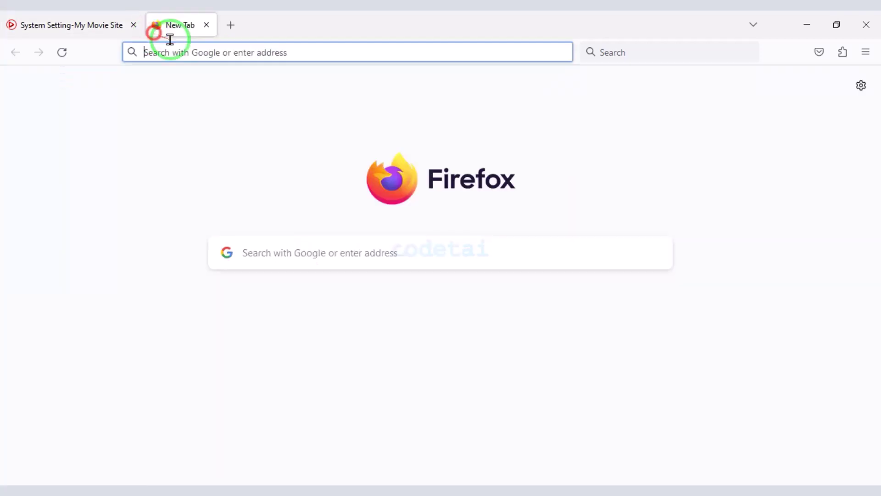
{"action": "type", "text": "google r"}
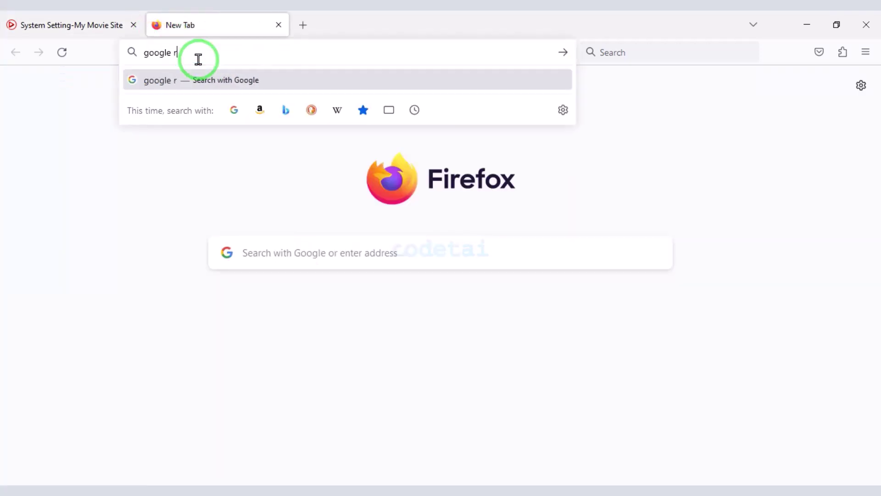
{"action": "type", "text": "ecaptcha ad"}
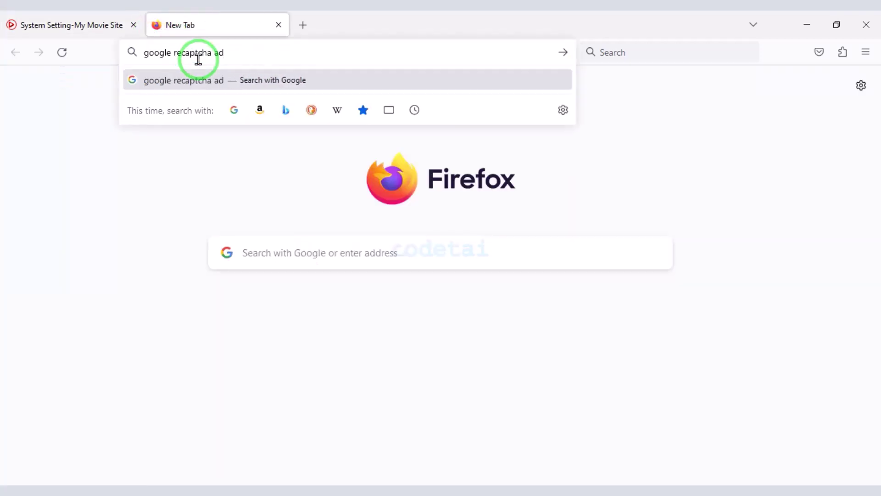
{"action": "type", "text": "min"}
{"action": "key", "text": "Return"}
{"action": "left_click", "coordinate": [252, 226]}
{"action": "left_click", "coordinate": [407, 236]}
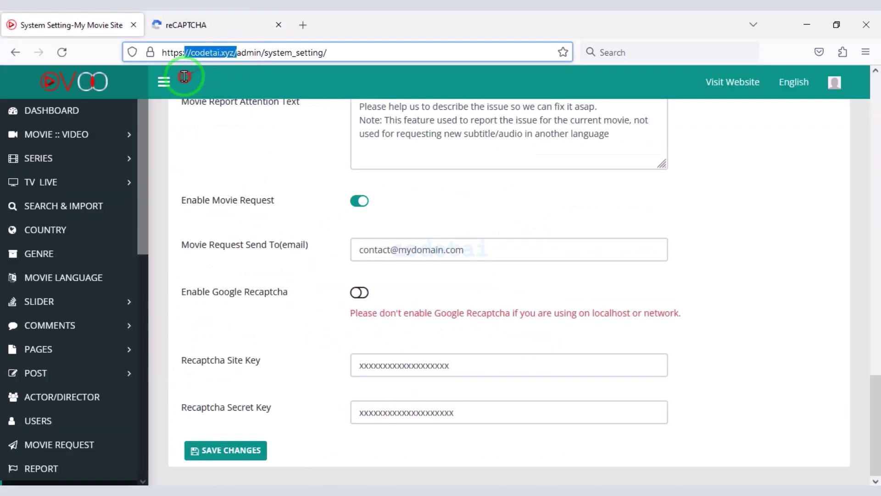
- Register a v2 checkbox site labelled codetai.xyz with codetai.xyz as its allowed domain
{"action": "right_click", "coordinate": [210, 54]}
{"action": "left_click", "coordinate": [225, 132]}
{"action": "left_click", "coordinate": [216, 25]}
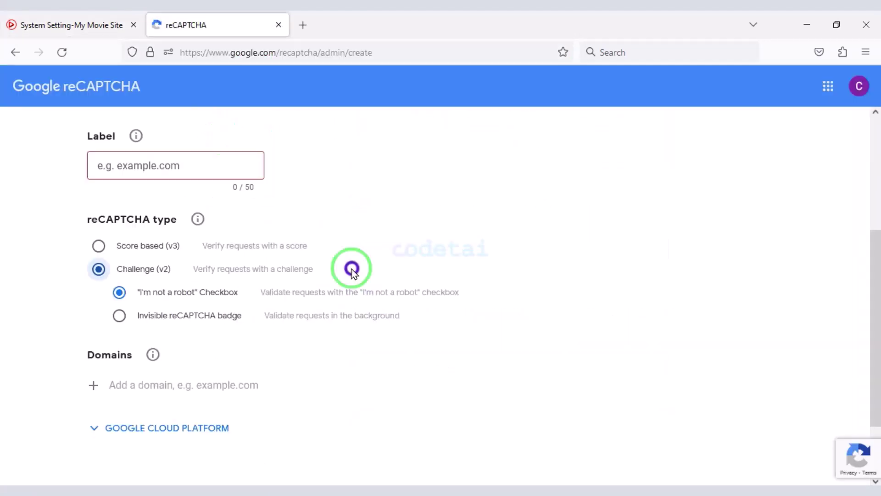
{"action": "left_click", "coordinate": [166, 167]}
{"action": "key", "text": "ctrl+v"}
{"action": "scroll", "coordinate": [172, 213], "scroll_direction": "down", "scroll_amount": 1}
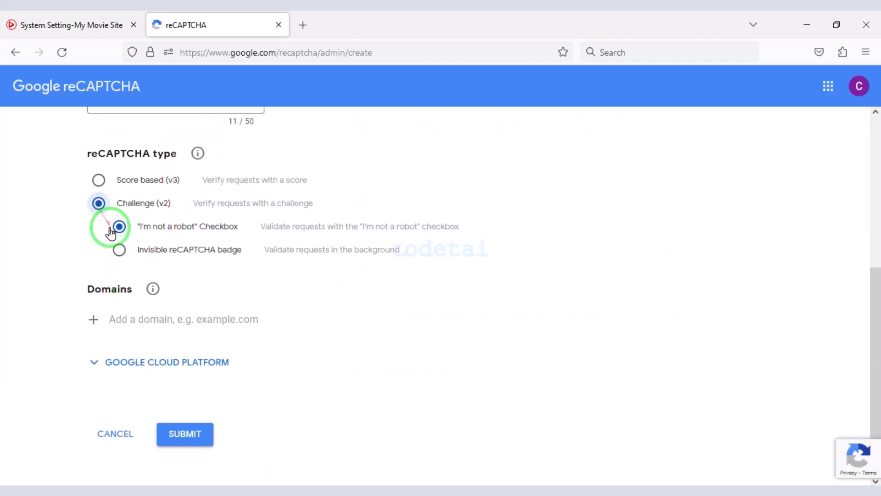
{"action": "scroll", "coordinate": [167, 275], "scroll_direction": "down", "scroll_amount": 1}
{"action": "key", "text": "Return"}
{"action": "left_click", "coordinate": [201, 413]}
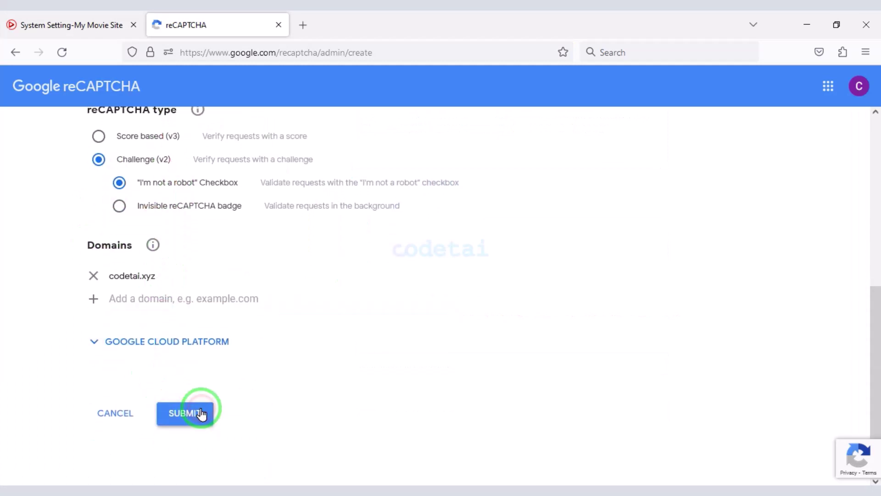
- Paste the generated reCAPTCHA site key and secret key into OVOO's reCAPTCHA fields
{"action": "left_click", "coordinate": [127, 378]}
{"action": "left_click", "coordinate": [69, 25]}
{"action": "right_click", "coordinate": [407, 360]}
{"action": "left_click", "coordinate": [442, 254]}
{"action": "left_click", "coordinate": [197, 25]}
{"action": "scroll", "coordinate": [174, 388], "scroll_direction": "down", "scroll_amount": 1}
{"action": "right_click", "coordinate": [436, 412]}
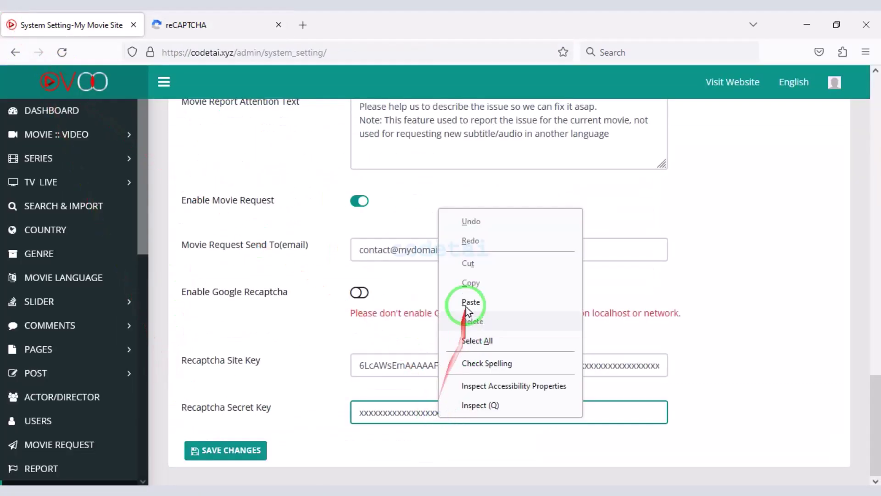
{"action": "left_click", "coordinate": [466, 298]}
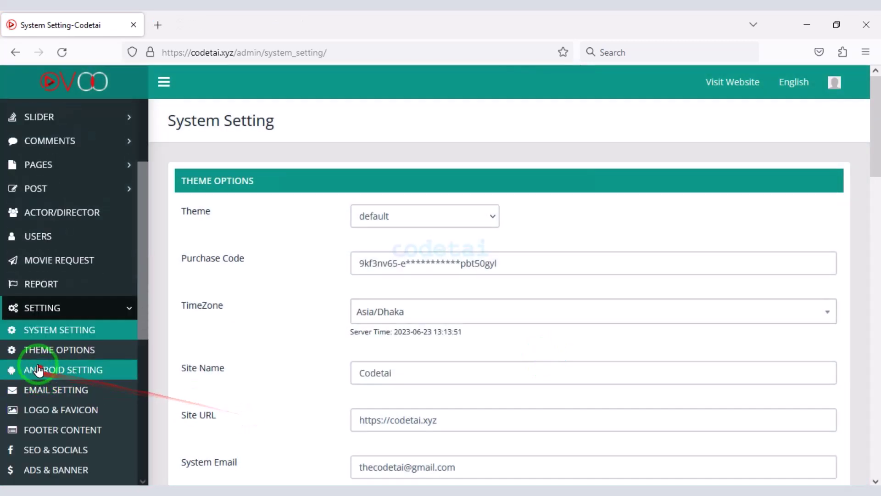
- Save the system settings with reCAPTCHA enabled
{"action": "left_click", "coordinate": [35, 350]}
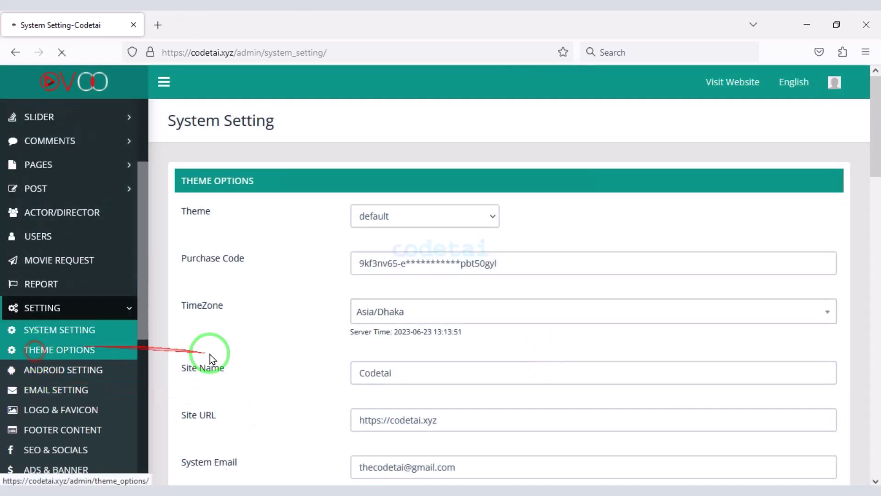
{"action": "scroll", "coordinate": [486, 371], "scroll_direction": "down", "scroll_amount": 1}
{"action": "scroll", "coordinate": [459, 298], "scroll_direction": "up", "scroll_amount": 1}
- Disable the Website Preloader, keep Dark Theme enabled, and save Theme Options
{"action": "left_click", "coordinate": [422, 217]}
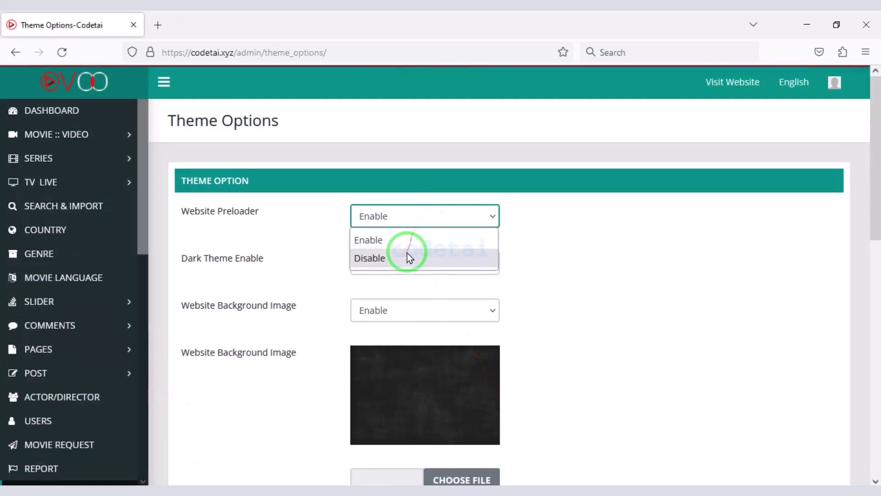
{"action": "left_click", "coordinate": [410, 258]}
{"action": "scroll", "coordinate": [322, 275], "scroll_direction": "down", "scroll_amount": 2}
{"action": "left_click", "coordinate": [436, 198]}
{"action": "left_click", "coordinate": [526, 174]}
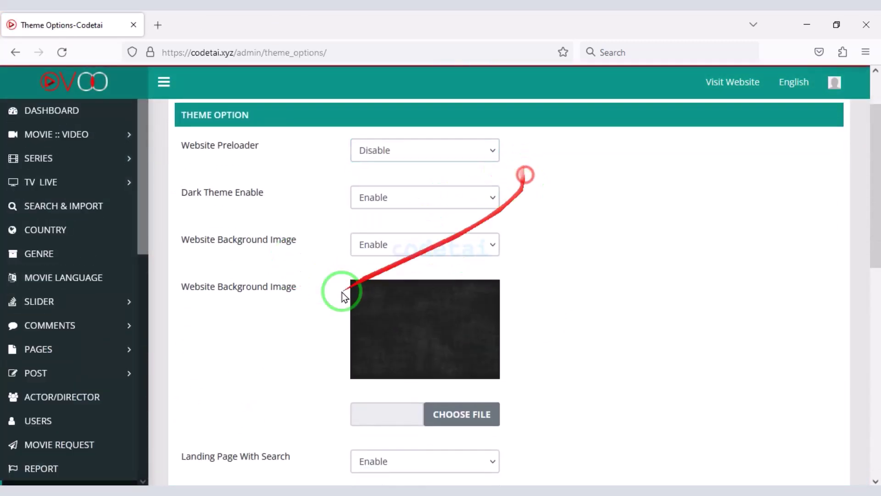
{"action": "scroll", "coordinate": [343, 340], "scroll_direction": "down", "scroll_amount": 5}
{"action": "scroll", "coordinate": [397, 238], "scroll_direction": "down", "scroll_amount": 5}
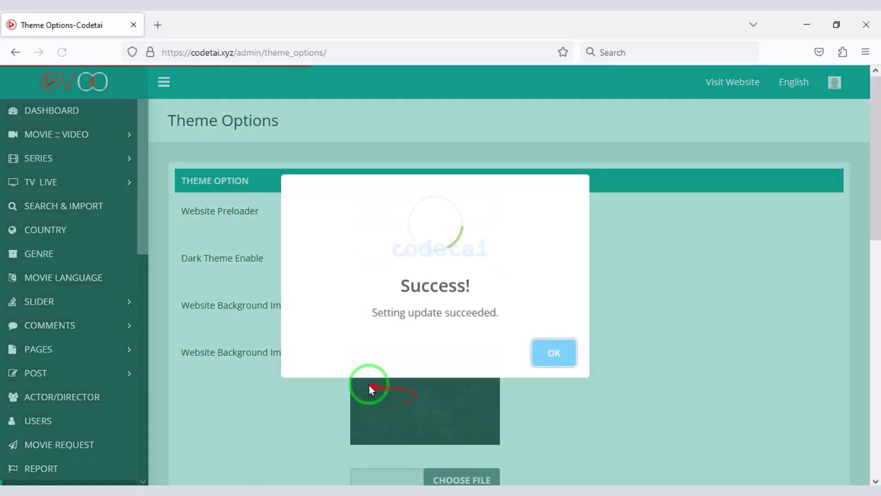
{"action": "left_click", "coordinate": [344, 411]}
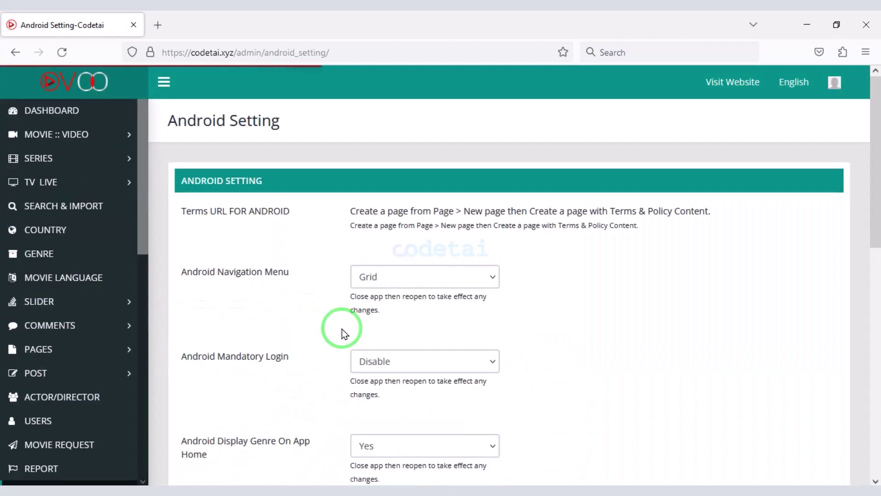
- Set the Mail Type in Email Setting to SMTP (Recommanded)
{"action": "scroll", "coordinate": [344, 330], "scroll_direction": "down", "scroll_amount": 7}
{"action": "scroll", "coordinate": [345, 415], "scroll_direction": "down", "scroll_amount": 3}
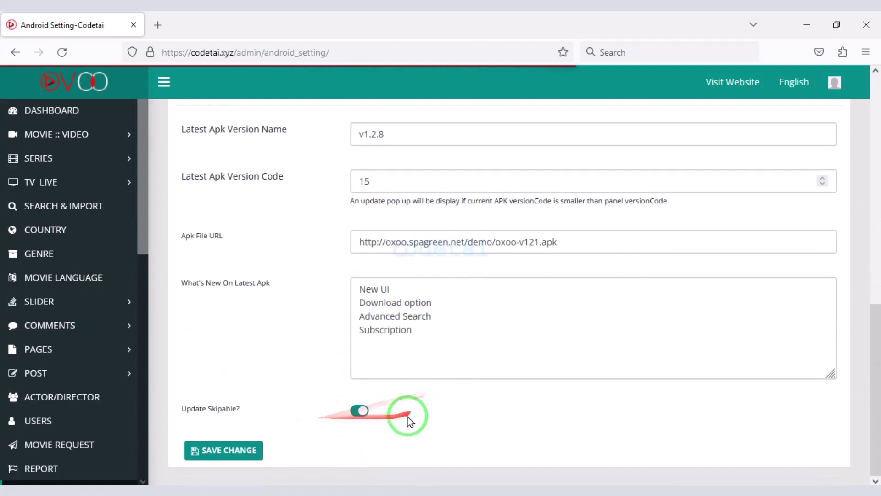
{"action": "scroll", "coordinate": [532, 385], "scroll_direction": "up", "scroll_amount": 10}
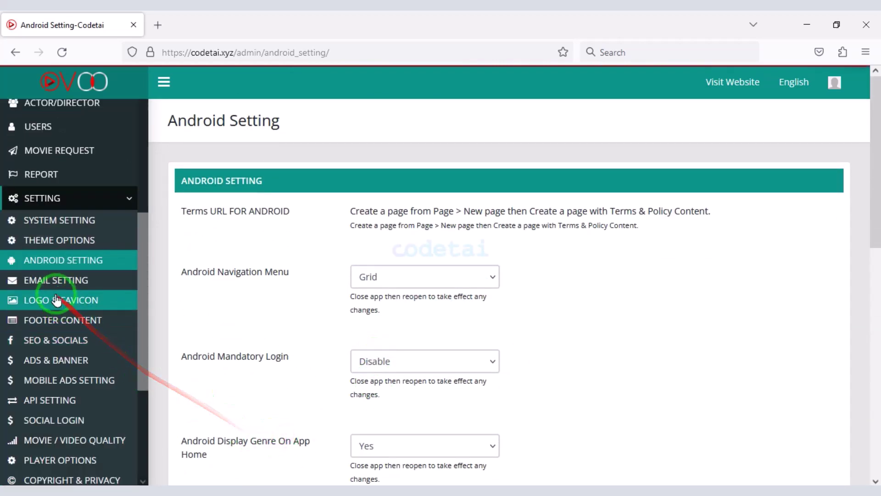
{"action": "left_click", "coordinate": [54, 287]}
{"action": "scroll", "coordinate": [365, 320], "scroll_direction": "down", "scroll_amount": 2}
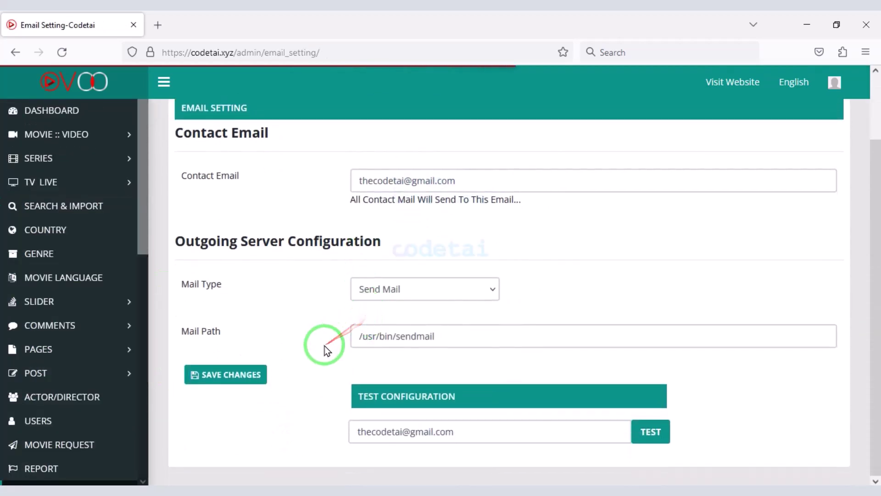
{"action": "left_click", "coordinate": [399, 290]}
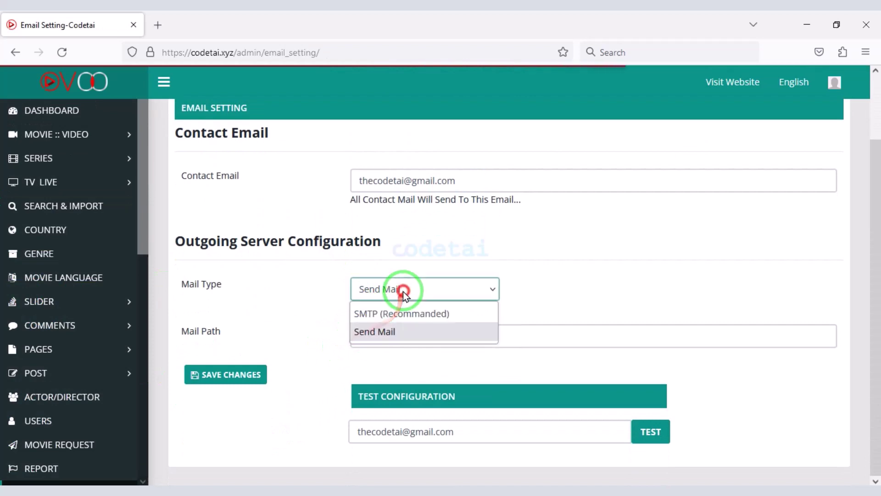
{"action": "left_click", "coordinate": [395, 315]}
{"action": "scroll", "coordinate": [465, 323], "scroll_direction": "down", "scroll_amount": 3}
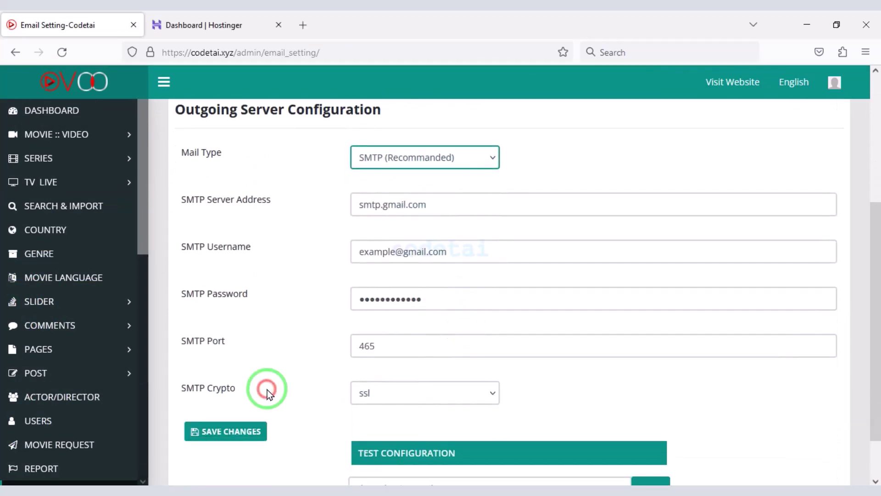
{"action": "left_click", "coordinate": [195, 16]}
- Go to hPanel's email accounts for codetai.xyz and begin creating a new mailbox
{"action": "scroll", "coordinate": [342, 322], "scroll_direction": "down", "scroll_amount": 3}
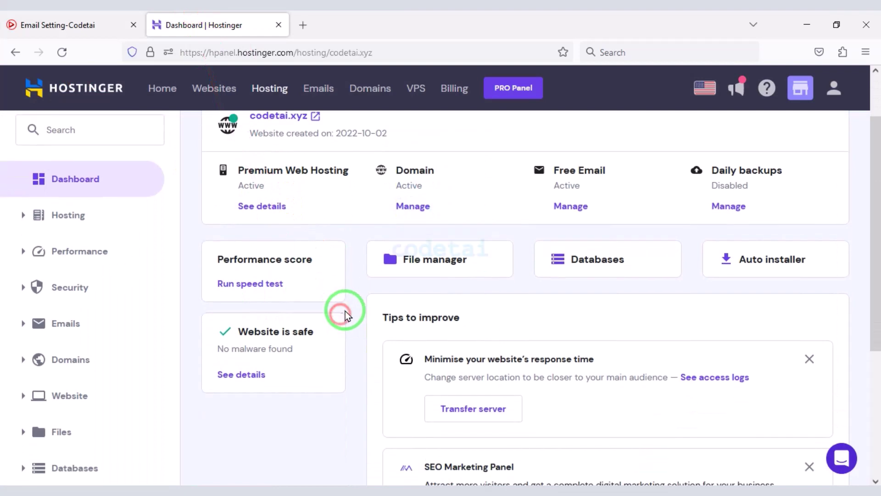
{"action": "left_click", "coordinate": [95, 259]}
{"action": "left_click", "coordinate": [92, 287]}
{"action": "left_click", "coordinate": [162, 262]}
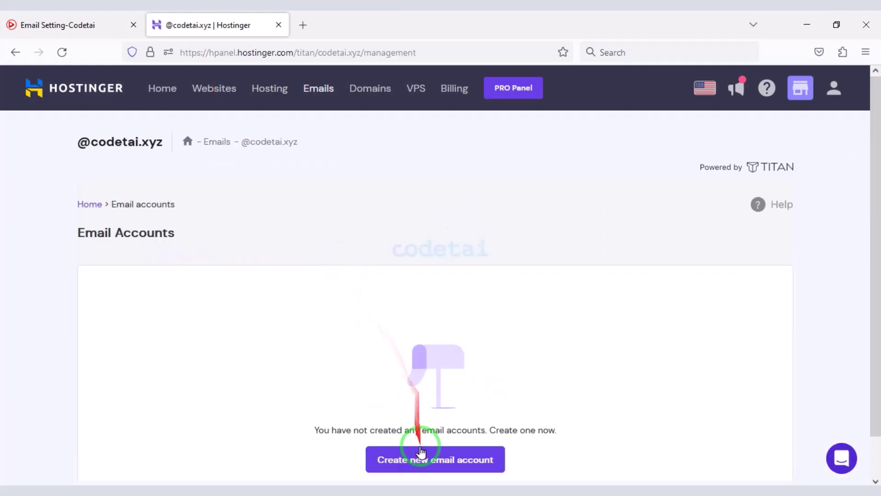
{"action": "left_click", "coordinate": [417, 454]}
- Generate a mailbox password, paste it into OVOO's SMTP Password, and create the account
{"action": "scroll", "coordinate": [401, 389], "scroll_direction": "down", "scroll_amount": 2}
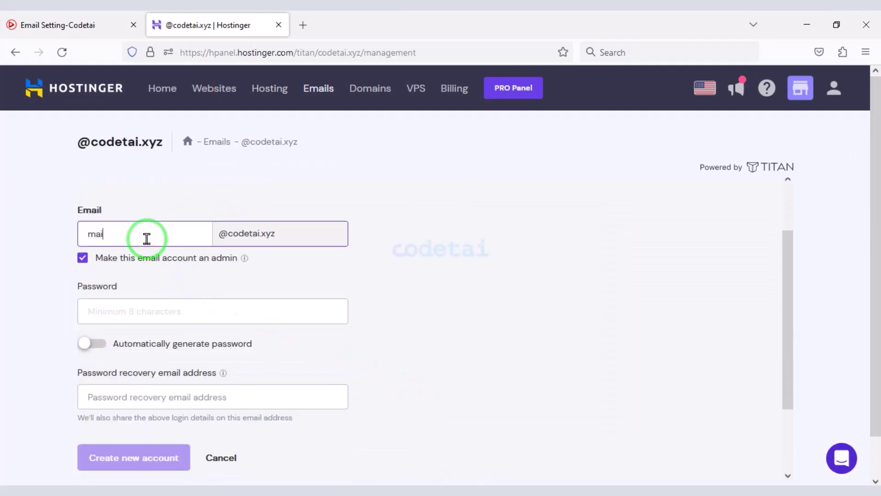
{"action": "scroll", "coordinate": [149, 250], "scroll_direction": "down", "scroll_amount": 2}
{"action": "left_click", "coordinate": [91, 274]}
{"action": "left_click_drag", "start_coordinate": [204, 239], "coordinate": [88, 241]}
{"action": "right_click", "coordinate": [119, 230]}
{"action": "left_click", "coordinate": [163, 348]}
{"action": "left_click", "coordinate": [51, 25]}
{"action": "left_click_drag", "start_coordinate": [443, 304], "coordinate": [364, 298]}
{"action": "key", "text": "ctrl+v"}
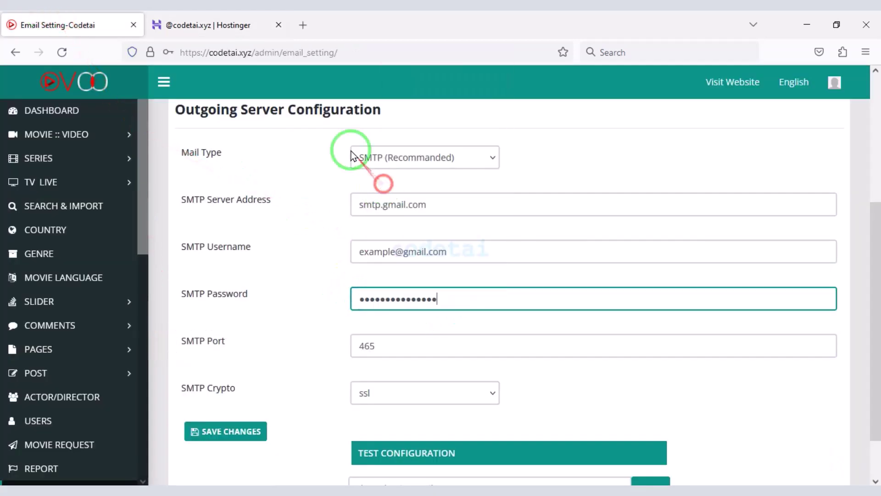
{"action": "key", "text": "ctrl+Tab"}
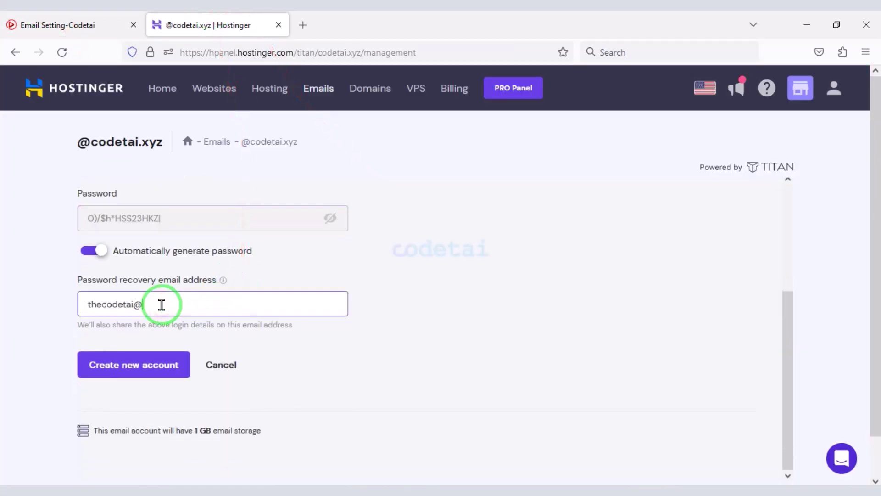
{"action": "left_click", "coordinate": [146, 373]}
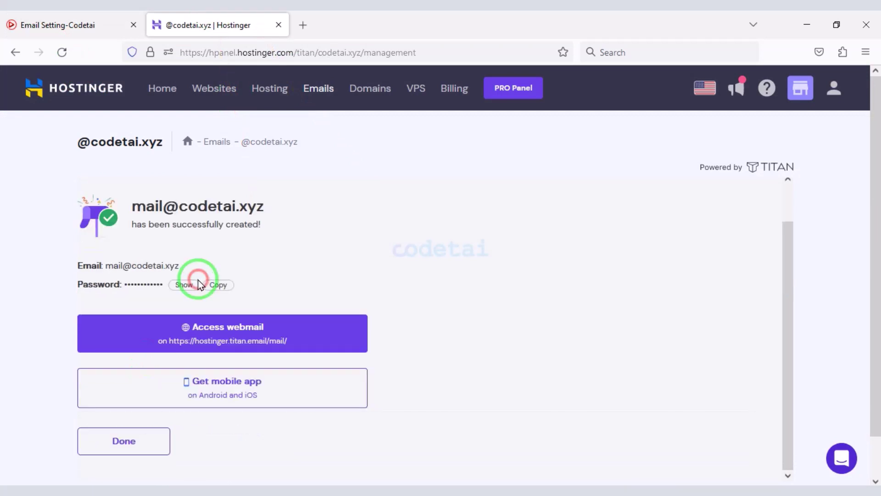
- Replace the SMTP Username with the new mailbox address
{"action": "left_click", "coordinate": [58, 25]}
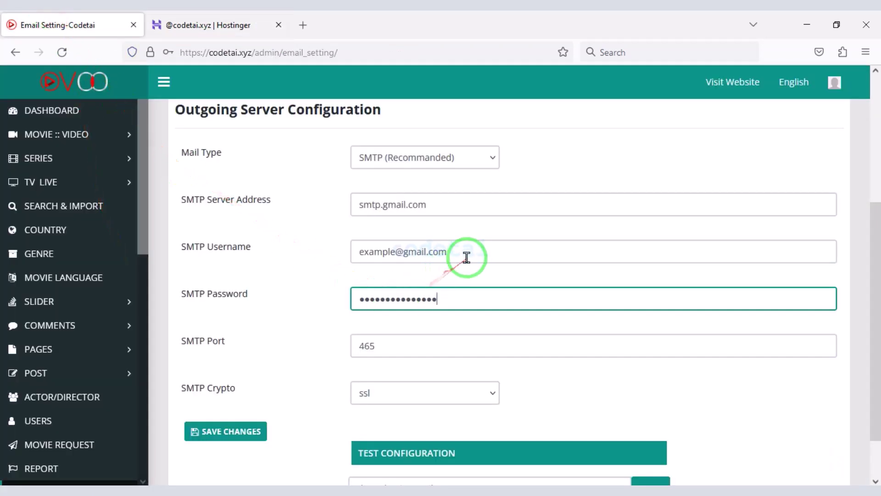
{"action": "left_click_drag", "start_coordinate": [460, 252], "coordinate": [360, 251]}
{"action": "right_click", "coordinate": [387, 251]}
{"action": "left_click", "coordinate": [406, 365]}
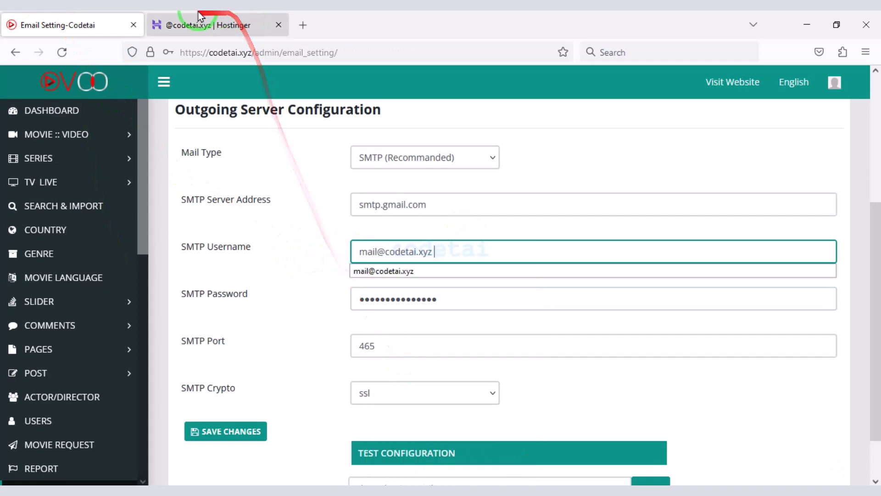
- Copy smtp.titan.email from the desktop app configuration into OVOO's SMTP server field
{"action": "left_click", "coordinate": [197, 26]}
{"action": "left_click", "coordinate": [15, 52]}
{"action": "scroll", "coordinate": [675, 289], "scroll_direction": "down", "scroll_amount": 3}
{"action": "left_click", "coordinate": [673, 291]}
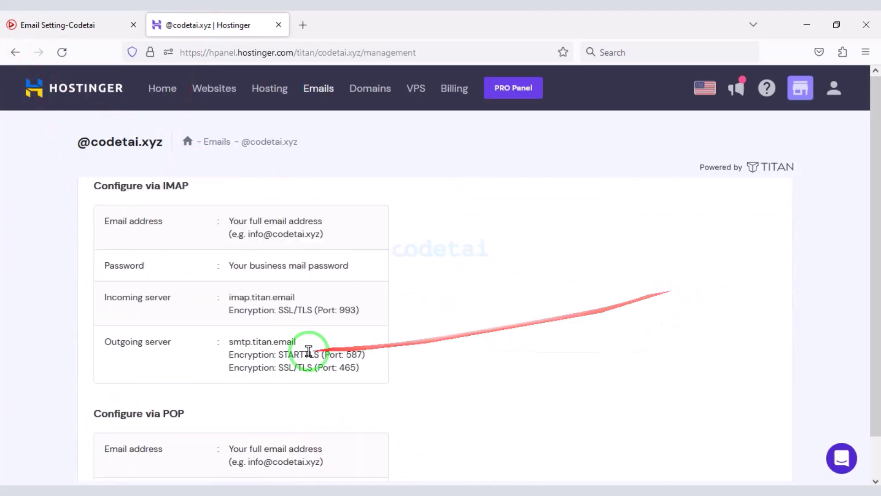
{"action": "scroll", "coordinate": [315, 378], "scroll_direction": "down", "scroll_amount": 1}
{"action": "left_click_drag", "start_coordinate": [299, 275], "coordinate": [230, 276]}
{"action": "right_click", "coordinate": [232, 278]}
{"action": "left_click", "coordinate": [253, 146]}
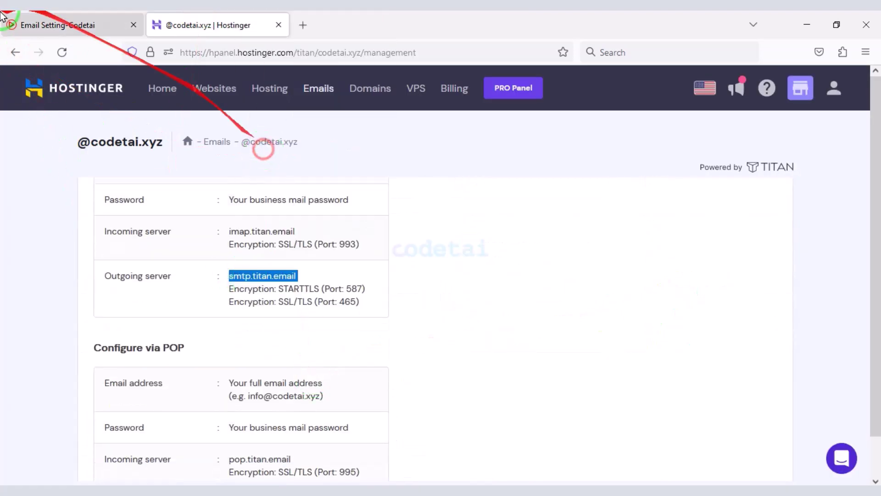
{"action": "left_click", "coordinate": [58, 25]}
{"action": "left_click", "coordinate": [425, 274]}
{"action": "right_click", "coordinate": [368, 274]}
{"action": "left_click", "coordinate": [404, 252]}
{"action": "scroll", "coordinate": [330, 364], "scroll_direction": "down", "scroll_amount": 3}
- Set SMTP port 465 with ssl crypto and save the email settings
{"action": "left_click", "coordinate": [232, 23]}
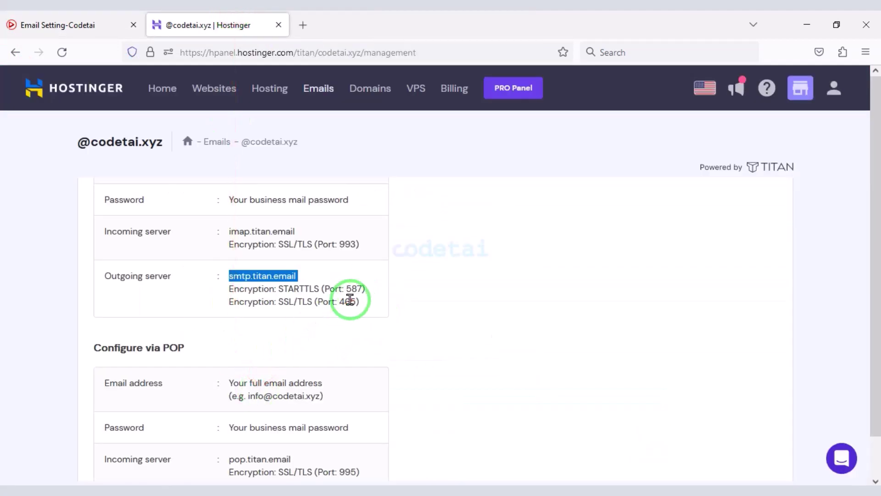
{"action": "left_click", "coordinate": [57, 25]}
{"action": "double_click", "coordinate": [367, 289]}
{"action": "right_click", "coordinate": [419, 286]}
{"action": "left_click", "coordinate": [455, 152]}
{"action": "left_click", "coordinate": [420, 335]}
{"action": "left_click", "coordinate": [392, 360]}
{"action": "left_click", "coordinate": [239, 374]}
{"action": "left_click", "coordinate": [346, 212]}
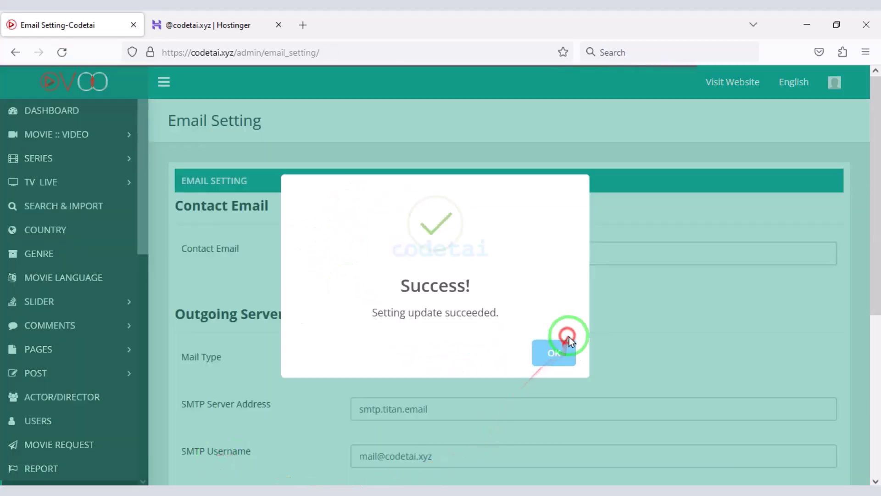
{"action": "left_click", "coordinate": [563, 347]}
{"action": "left_click", "coordinate": [69, 189]}
- Upload logo.png as the website logo and favicon.png as the favicon, then save
{"action": "left_click", "coordinate": [745, 255]}
{"action": "double_click", "coordinate": [238, 132]}
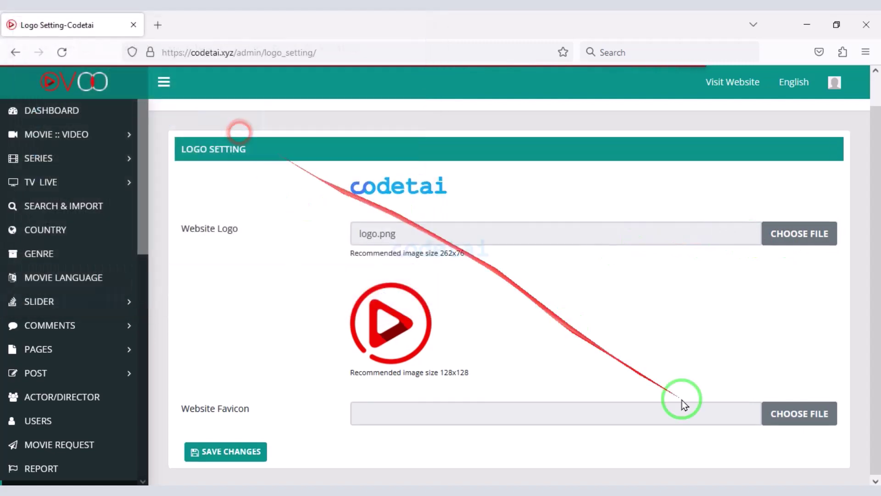
{"action": "left_click", "coordinate": [787, 423]}
{"action": "double_click", "coordinate": [162, 122]}
{"action": "scroll", "coordinate": [290, 389], "scroll_direction": "down", "scroll_amount": 5}
{"action": "scroll", "coordinate": [290, 390], "scroll_direction": "up", "scroll_amount": 6}
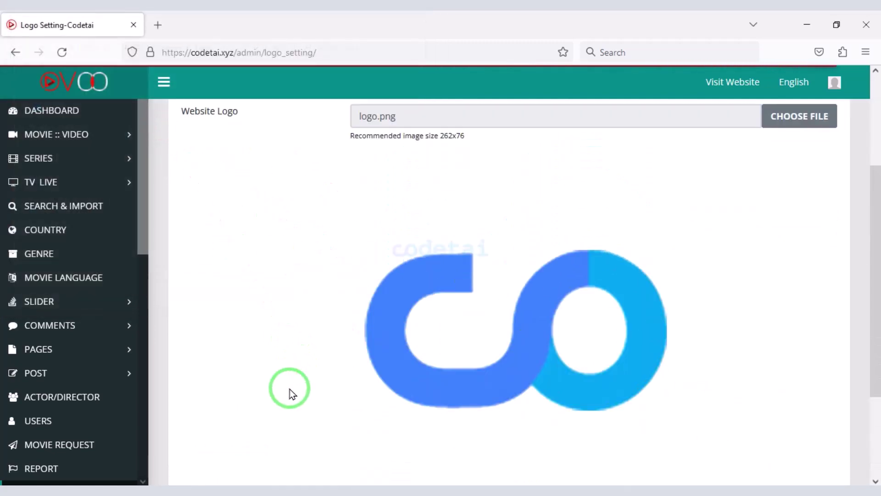
{"action": "scroll", "coordinate": [290, 389], "scroll_direction": "down", "scroll_amount": 5}
{"action": "left_click", "coordinate": [262, 447]}
{"action": "left_click", "coordinate": [551, 354]}
- Look through the Footer Content page, then go to SEO & Socials settings
{"action": "scroll", "coordinate": [272, 359], "scroll_direction": "down", "scroll_amount": 5}
{"action": "scroll", "coordinate": [75, 250], "scroll_direction": "down", "scroll_amount": 8}
{"action": "left_click", "coordinate": [75, 250]}
{"action": "scroll", "coordinate": [490, 299], "scroll_direction": "down", "scroll_amount": 15}
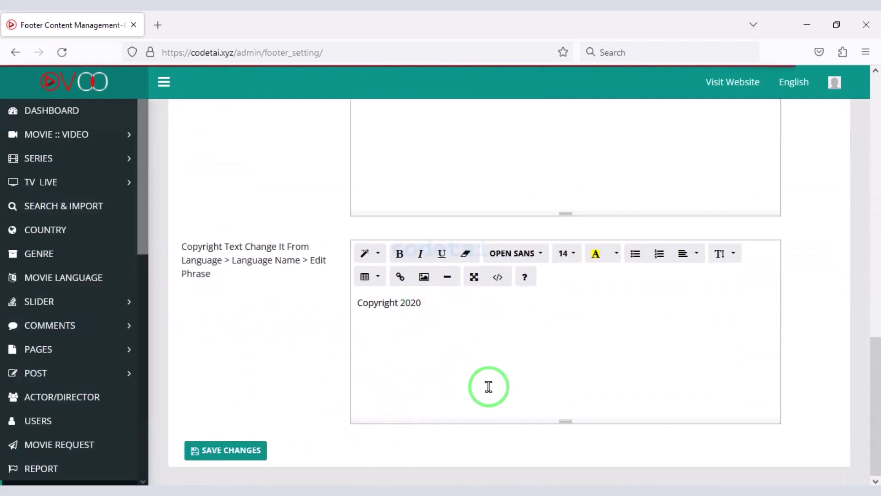
{"action": "scroll", "coordinate": [489, 387], "scroll_direction": "up", "scroll_amount": 15}
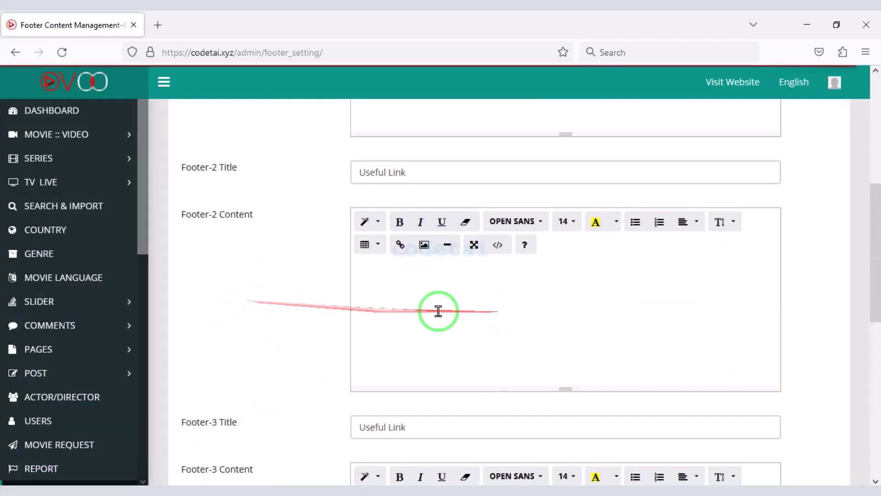
{"action": "scroll", "coordinate": [120, 340], "scroll_direction": "down", "scroll_amount": 8}
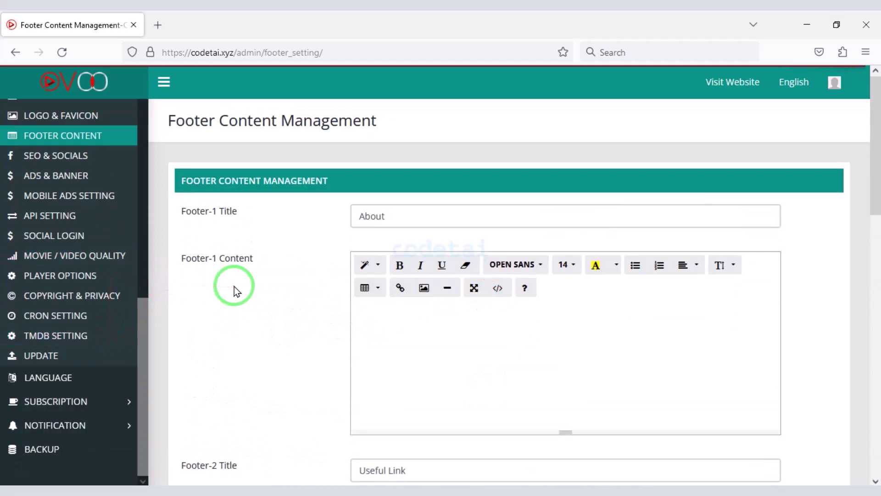
{"action": "left_click", "coordinate": [64, 156]}
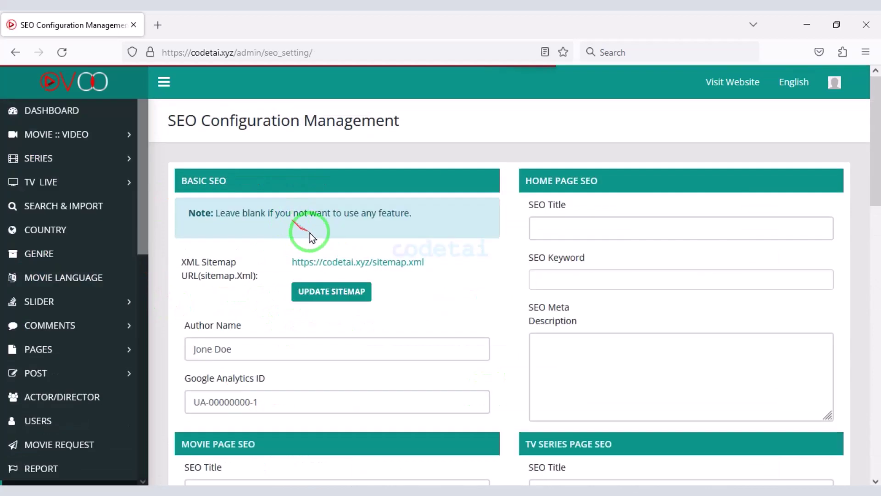
- Edit the Home Page Header ad under ADS & BANNER and change its type to Ads Code
{"action": "scroll", "coordinate": [427, 274], "scroll_direction": "down", "scroll_amount": 2}
{"action": "scroll", "coordinate": [428, 287], "scroll_direction": "down", "scroll_amount": 8}
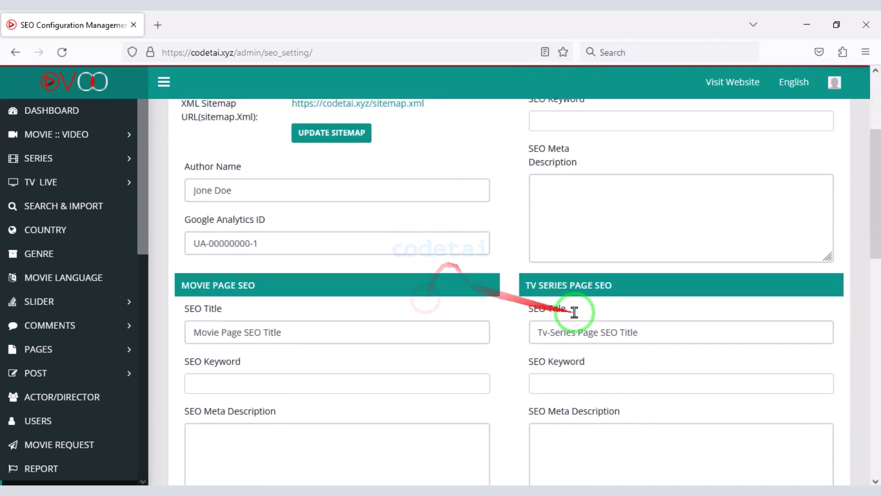
{"action": "scroll", "coordinate": [451, 358], "scroll_direction": "down", "scroll_amount": 14}
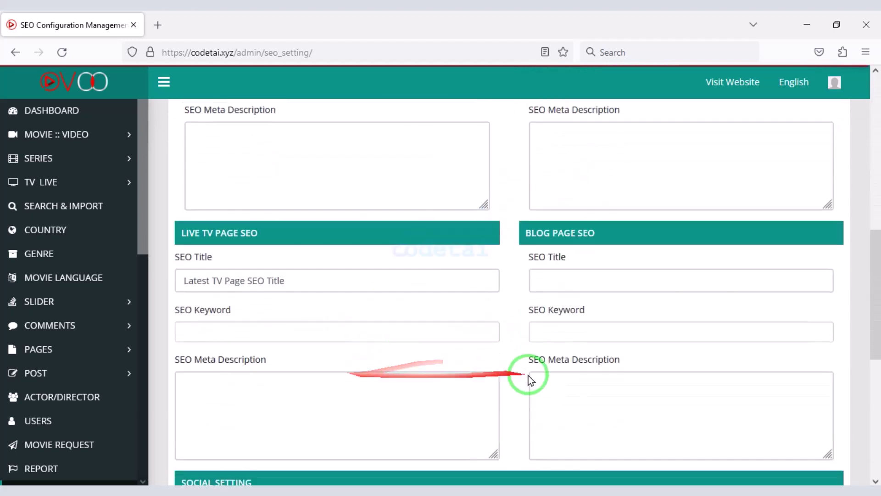
{"action": "scroll", "coordinate": [470, 386], "scroll_direction": "down", "scroll_amount": 2}
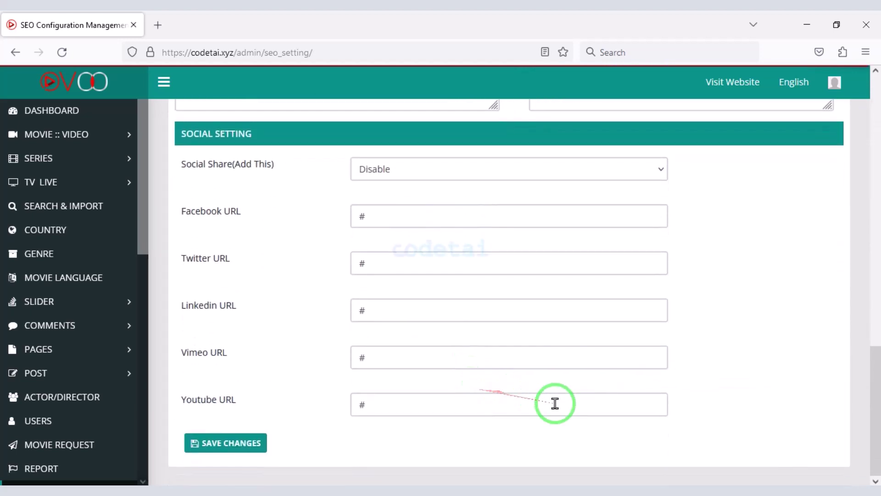
{"action": "left_click_drag", "start_coordinate": [166, 115], "coordinate": [718, 462]}
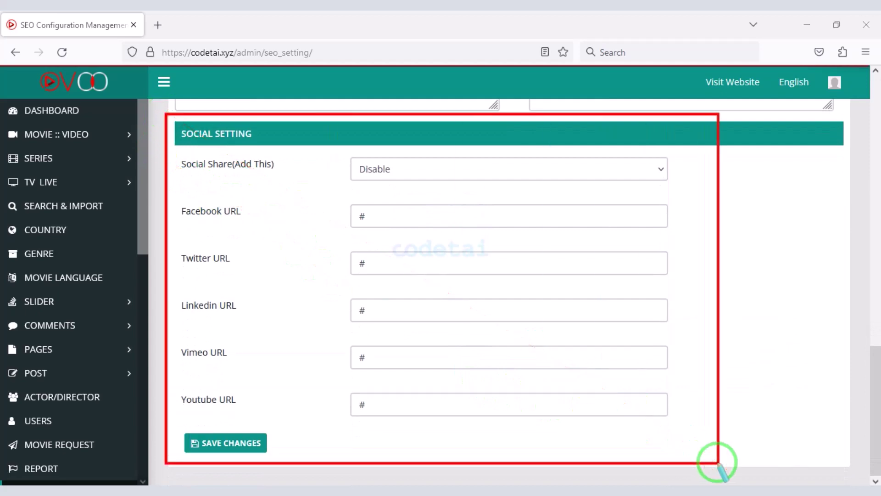
{"action": "right_click", "coordinate": [281, 371]}
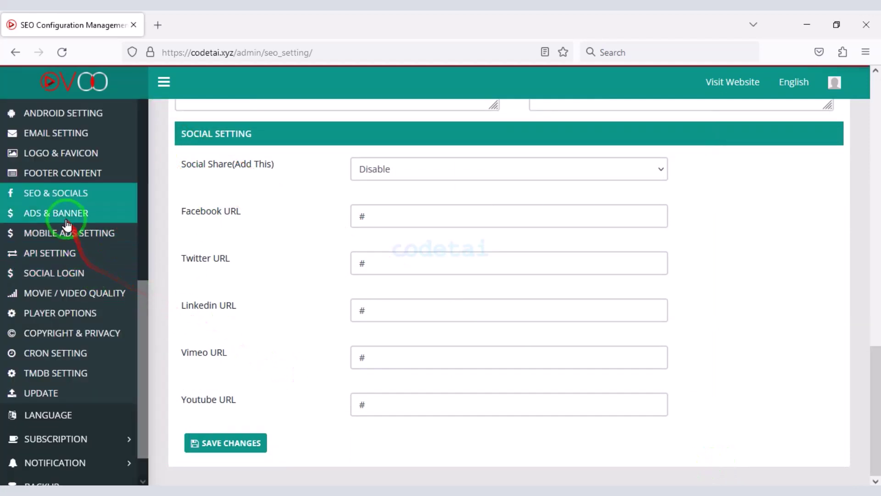
{"action": "scroll", "coordinate": [459, 313], "scroll_direction": "down", "scroll_amount": 3}
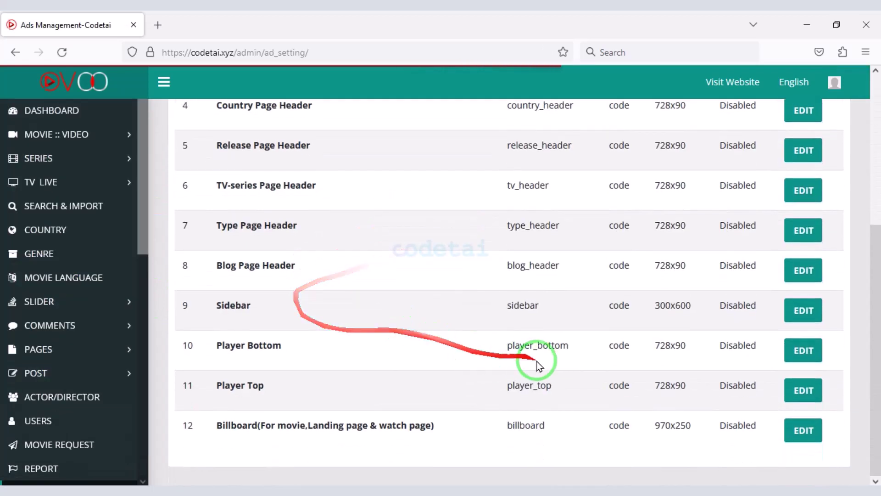
{"action": "scroll", "coordinate": [643, 330], "scroll_direction": "up", "scroll_amount": 4}
{"action": "left_click", "coordinate": [292, 232]}
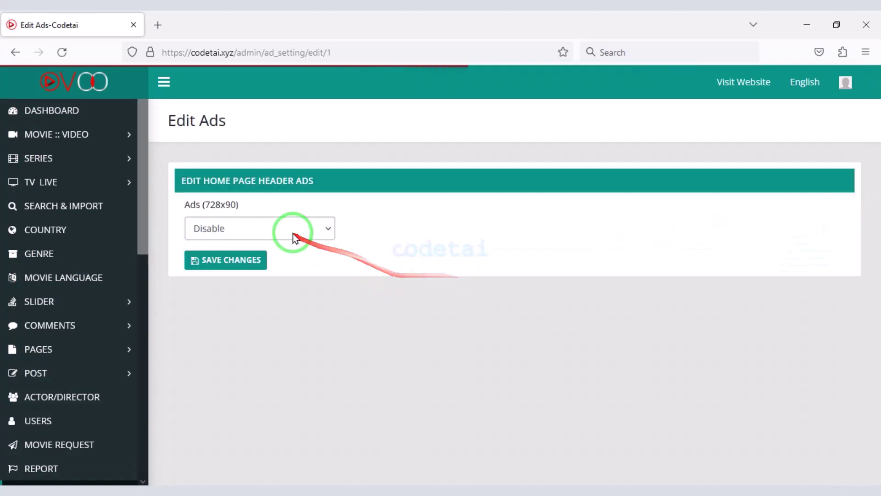
{"action": "left_click", "coordinate": [261, 270]}
{"action": "left_click", "coordinate": [277, 230]}
{"action": "left_click", "coordinate": [256, 288]}
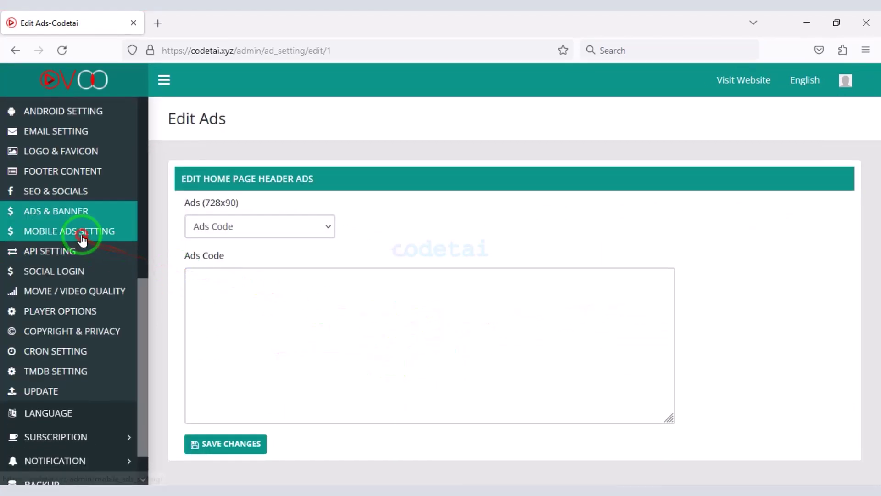
- Open the Mobile Ads Setting page and look through it
{"action": "left_click", "coordinate": [53, 232]}
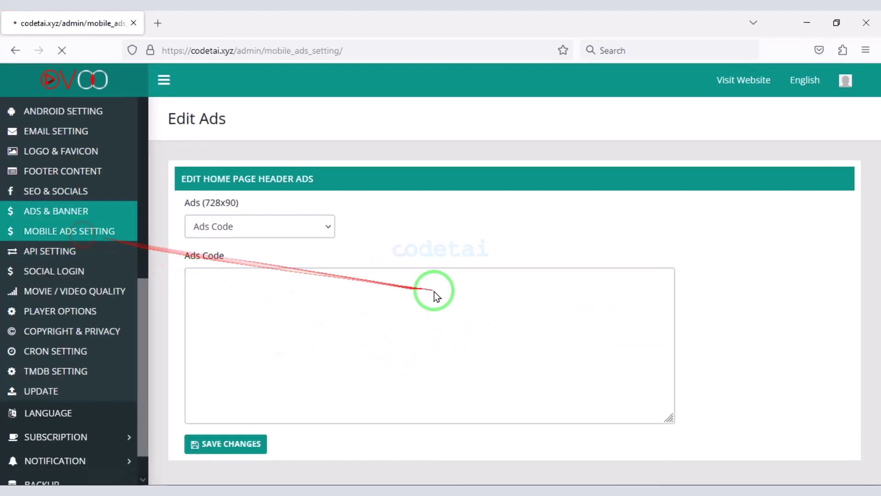
{"action": "scroll", "coordinate": [360, 297], "scroll_direction": "down", "scroll_amount": 5}
{"action": "scroll", "coordinate": [359, 297], "scroll_direction": "down", "scroll_amount": 8}
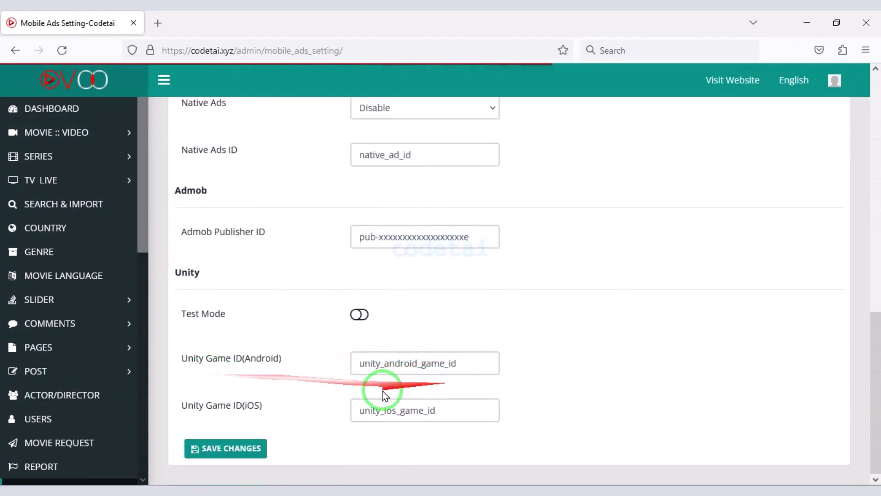
{"action": "scroll", "coordinate": [514, 371], "scroll_direction": "up", "scroll_amount": 5}
{"action": "scroll", "coordinate": [514, 371], "scroll_direction": "up", "scroll_amount": 6}
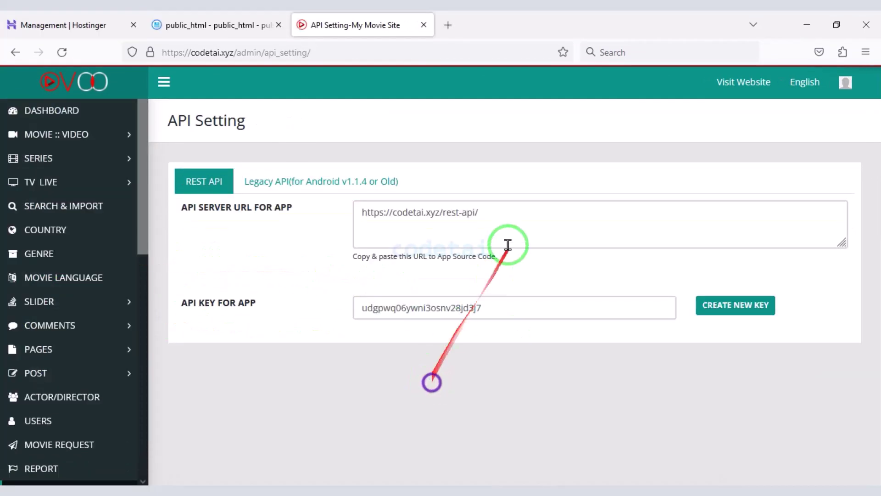
- Copy the REST API server URL and the app API key
{"action": "left_click", "coordinate": [357, 212]}
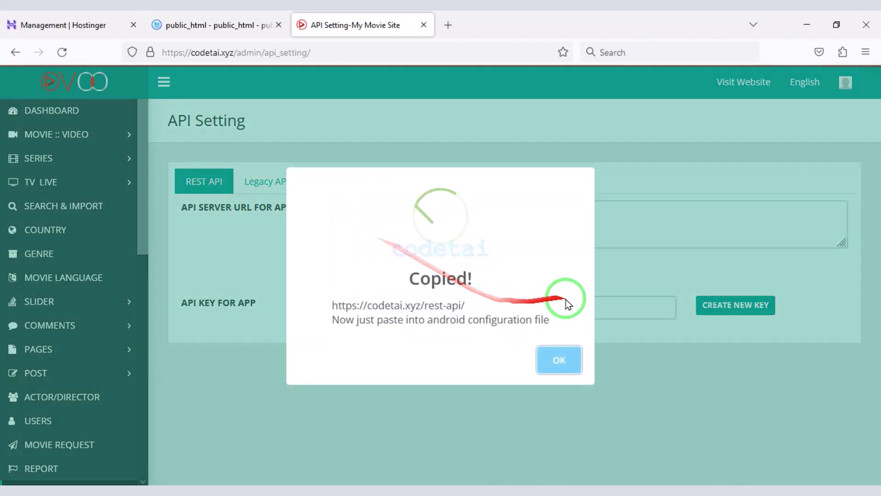
{"action": "left_click", "coordinate": [572, 356]}
{"action": "left_click", "coordinate": [356, 308]}
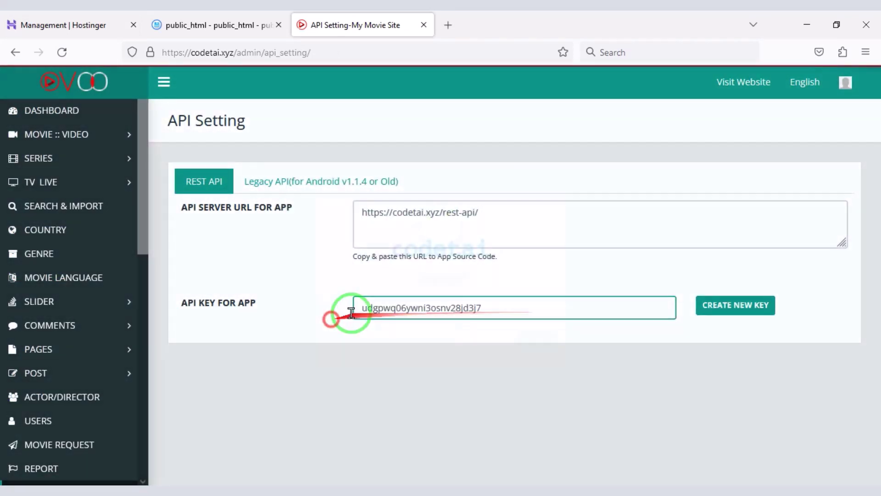
{"action": "left_click", "coordinate": [556, 359]}
- Show the legacy Android API settings, then open the Videos quality Management page
{"action": "left_click", "coordinate": [266, 179]}
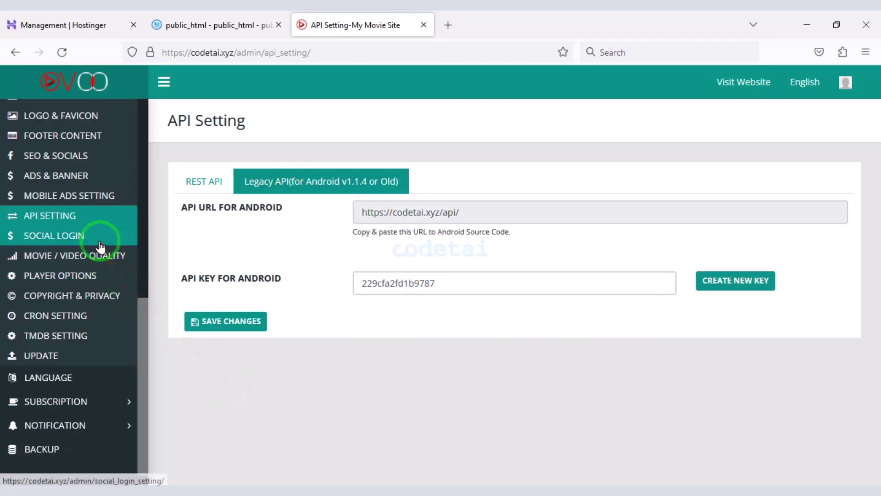
{"action": "scroll", "coordinate": [286, 340], "scroll_direction": "down", "scroll_amount": 1}
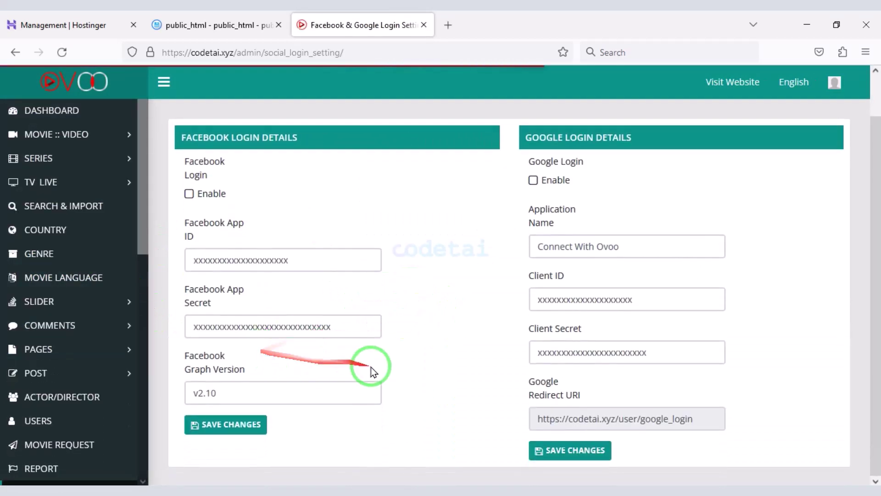
{"action": "right_click", "coordinate": [92, 256]}
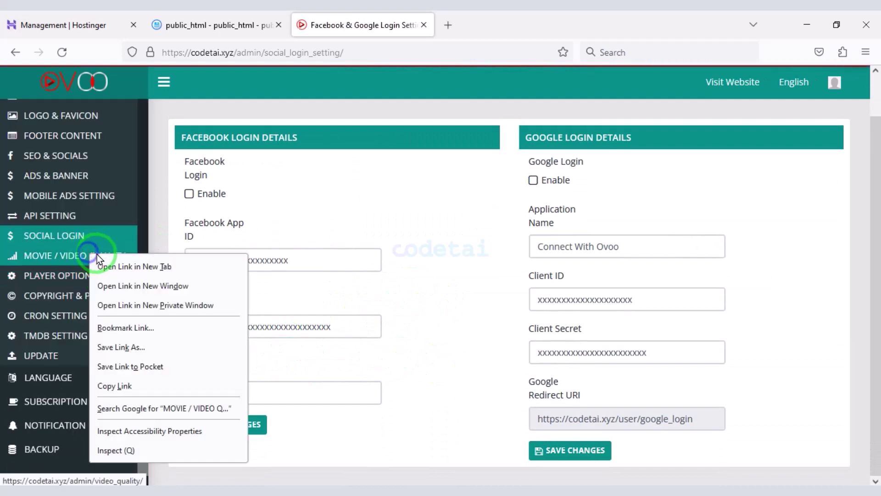
{"action": "left_click", "coordinate": [147, 284]}
{"action": "scroll", "coordinate": [417, 311], "scroll_direction": "down", "scroll_amount": 1}
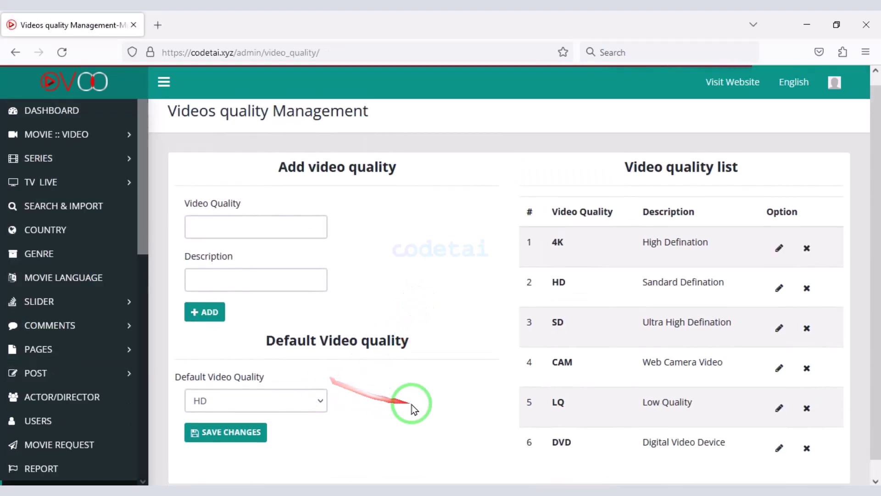
- Browse Player Options and Copyright & Privacy, then open the Cron Setting page
{"action": "scroll", "coordinate": [273, 390], "scroll_direction": "up", "scroll_amount": 1}
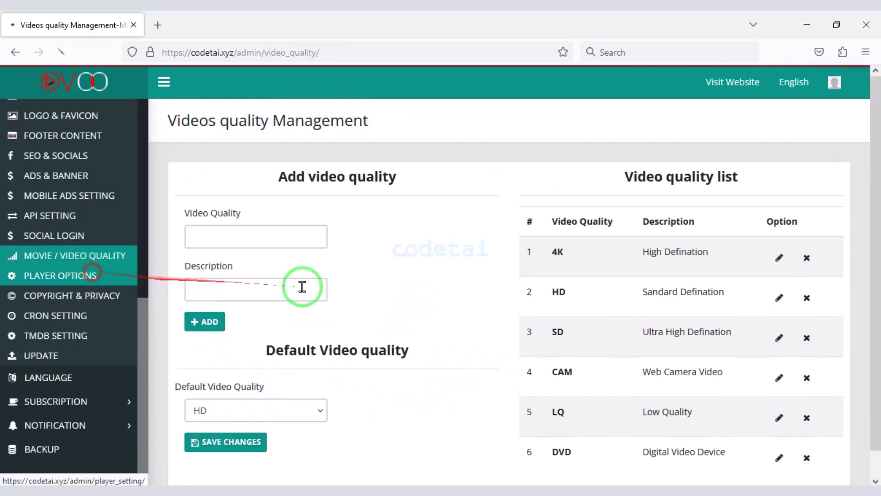
{"action": "scroll", "coordinate": [370, 289], "scroll_direction": "down", "scroll_amount": 10}
{"action": "scroll", "coordinate": [278, 350], "scroll_direction": "down", "scroll_amount": 3}
{"action": "scroll", "coordinate": [278, 351], "scroll_direction": "up", "scroll_amount": 10}
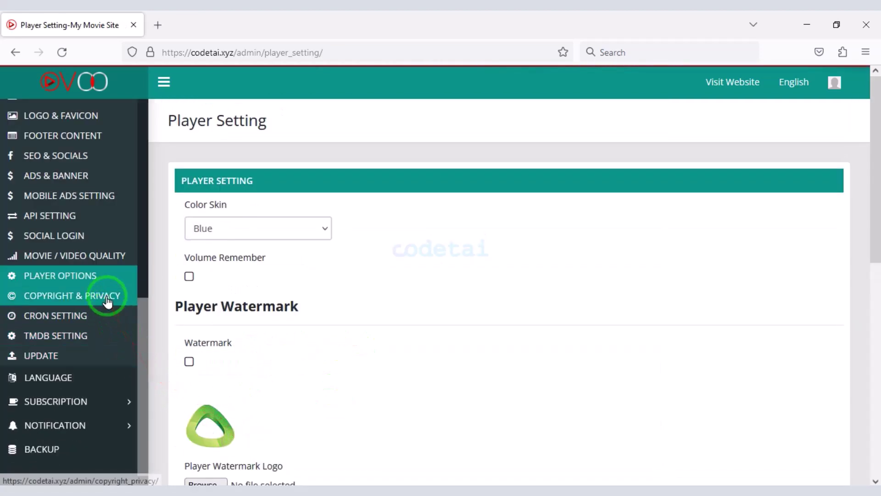
{"action": "scroll", "coordinate": [378, 366], "scroll_direction": "down", "scroll_amount": 4}
{"action": "scroll", "coordinate": [374, 305], "scroll_direction": "up", "scroll_amount": 4}
{"action": "scroll", "coordinate": [315, 319], "scroll_direction": "down", "scroll_amount": 4}
{"action": "scroll", "coordinate": [675, 398], "scroll_direction": "down", "scroll_amount": 2}
{"action": "scroll", "coordinate": [753, 378], "scroll_direction": "up", "scroll_amount": 5}
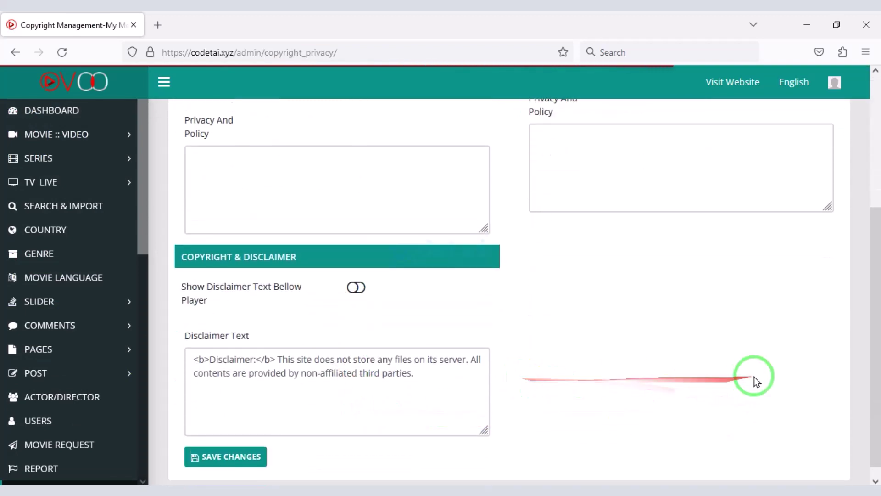
{"action": "left_click", "coordinate": [83, 324]}
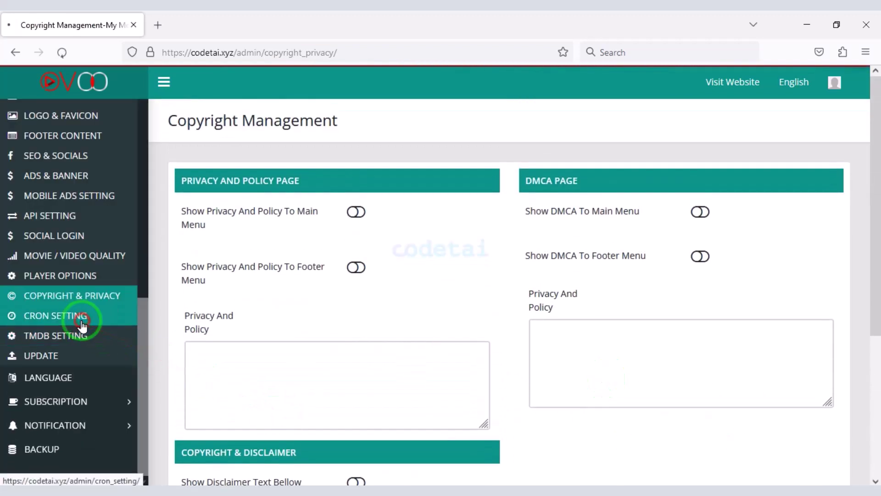
{"action": "scroll", "coordinate": [420, 338], "scroll_direction": "down", "scroll_amount": 2}
{"action": "scroll", "coordinate": [419, 338], "scroll_direction": "up", "scroll_amount": 2}
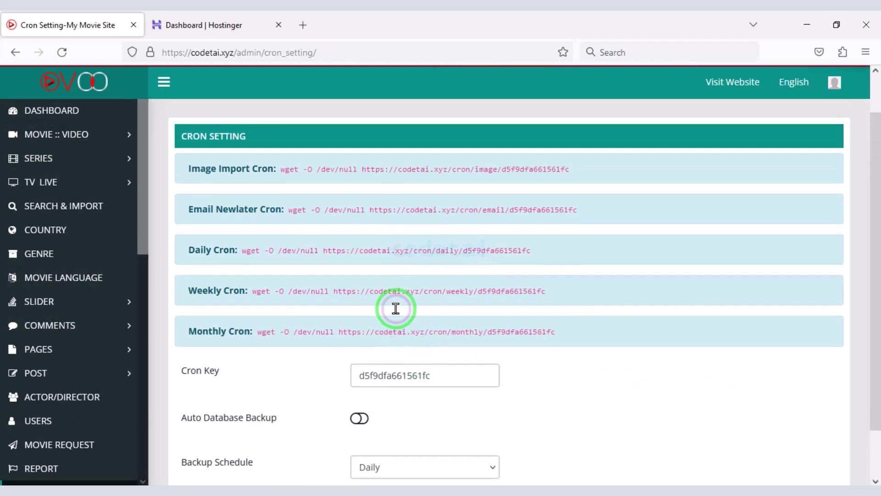
- In hPanel, go to Advanced > Cron Jobs and choose a Custom cron job
{"action": "left_click", "coordinate": [202, 24]}
{"action": "scroll", "coordinate": [291, 368], "scroll_direction": "down", "scroll_amount": 5}
{"action": "left_click", "coordinate": [73, 411]}
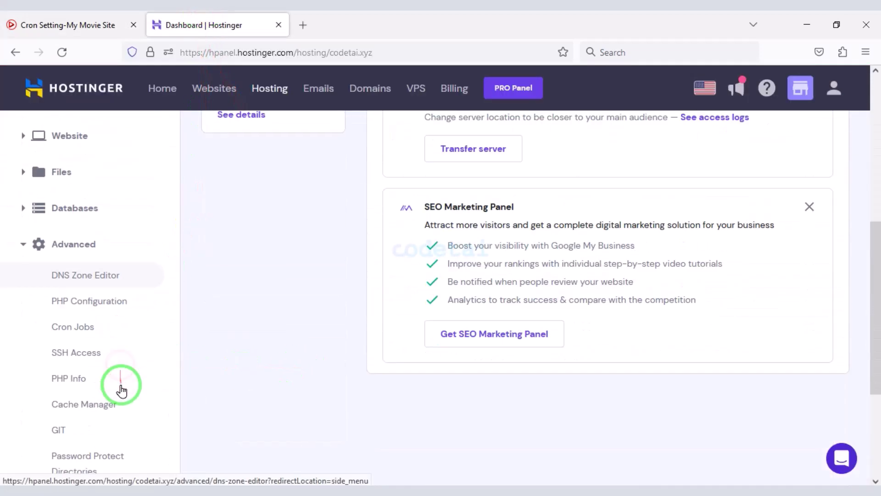
{"action": "left_click", "coordinate": [73, 325]}
{"action": "left_click", "coordinate": [424, 233]}
- Save the Image Import wget cron job on the once-an-hour preset with every minute
{"action": "left_click", "coordinate": [68, 25]}
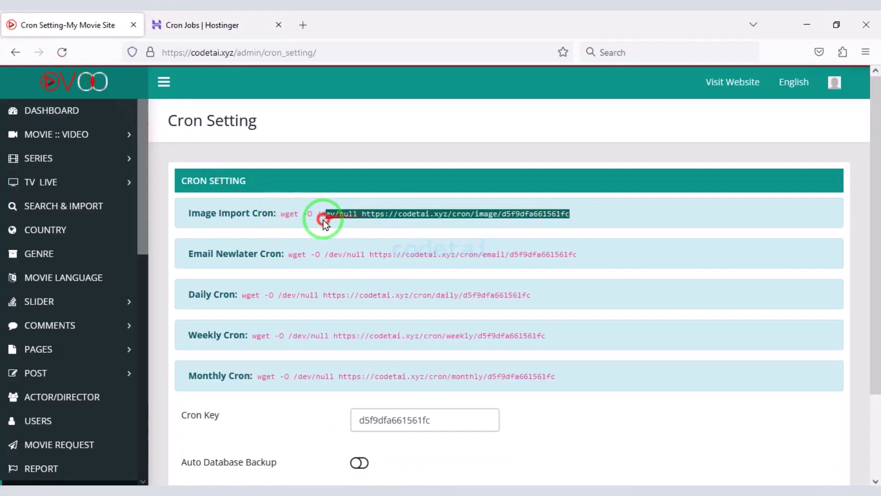
{"action": "right_click", "coordinate": [284, 230]}
{"action": "left_click", "coordinate": [321, 217]}
{"action": "left_click", "coordinate": [220, 25]}
{"action": "right_click", "coordinate": [450, 289]}
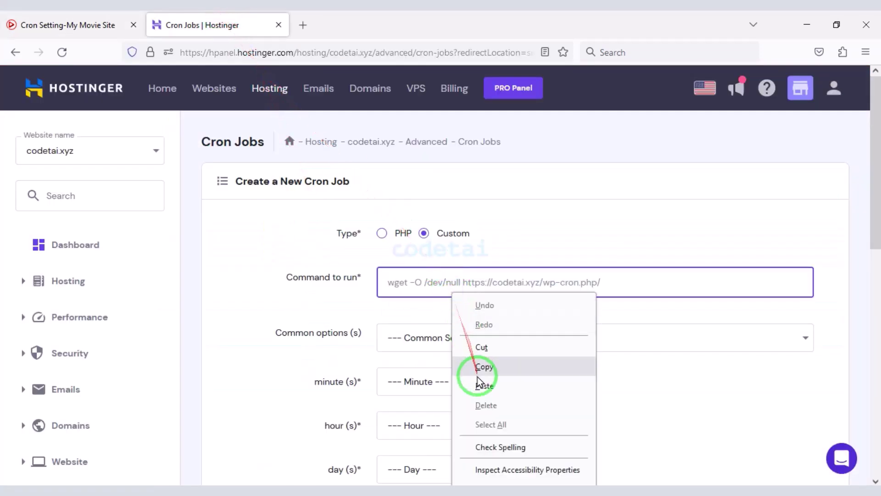
{"action": "left_click", "coordinate": [486, 385]}
{"action": "left_click", "coordinate": [464, 271]}
{"action": "left_click", "coordinate": [460, 323]}
{"action": "left_click", "coordinate": [459, 315]}
{"action": "left_click", "coordinate": [443, 303]}
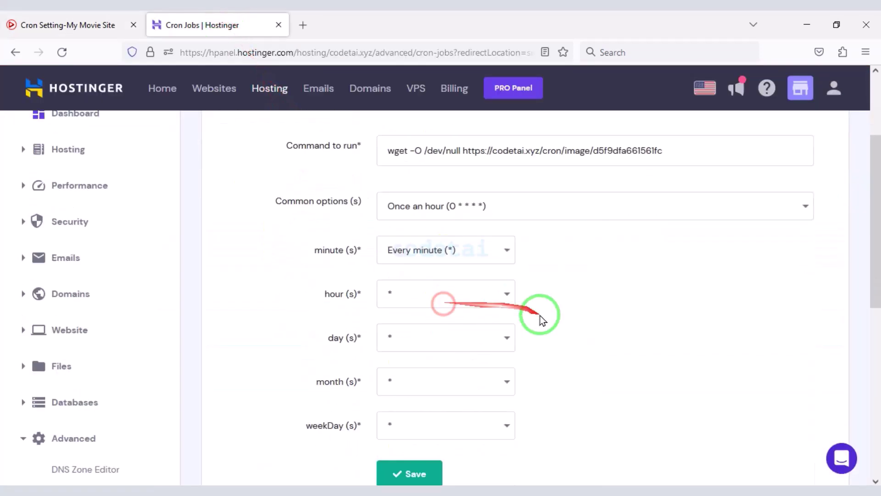
{"action": "scroll", "coordinate": [541, 319], "scroll_direction": "down", "scroll_amount": 3}
{"action": "left_click", "coordinate": [395, 346]}
- Save the Email Newsletter cron job, running every other minute at hour 1
{"action": "left_click", "coordinate": [69, 25]}
{"action": "left_click_drag", "start_coordinate": [594, 251], "coordinate": [295, 257]}
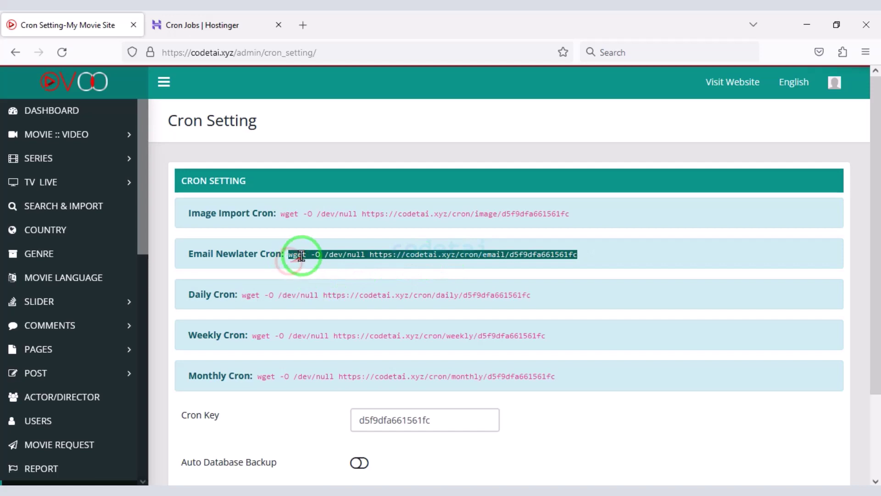
{"action": "left_click", "coordinate": [220, 25]}
{"action": "scroll", "coordinate": [463, 216], "scroll_direction": "up", "scroll_amount": 5}
{"action": "left_click", "coordinate": [478, 276]}
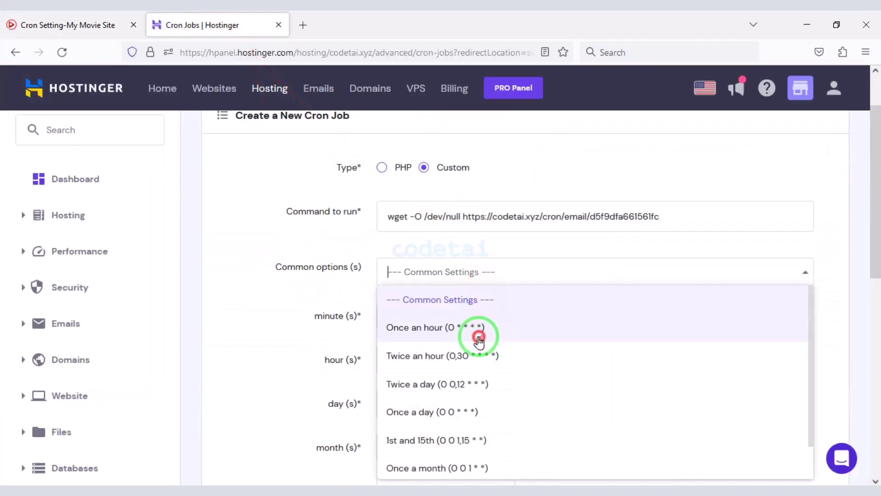
{"action": "left_click", "coordinate": [472, 339]}
{"action": "left_click", "coordinate": [459, 316]}
{"action": "left_click", "coordinate": [478, 404]}
{"action": "scroll", "coordinate": [449, 246], "scroll_direction": "down", "scroll_amount": 3}
{"action": "left_click", "coordinate": [449, 236]}
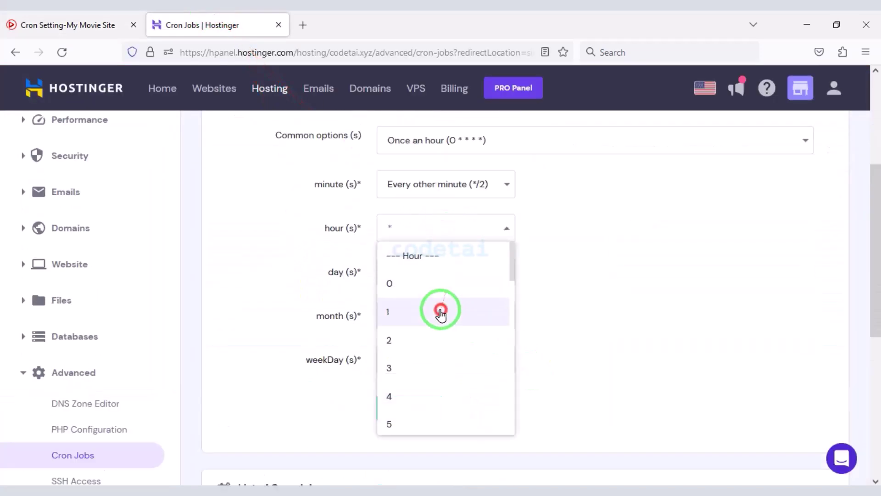
{"action": "left_click", "coordinate": [439, 311]}
{"action": "scroll", "coordinate": [438, 316], "scroll_direction": "down", "scroll_amount": 2}
{"action": "left_click", "coordinate": [409, 342]}
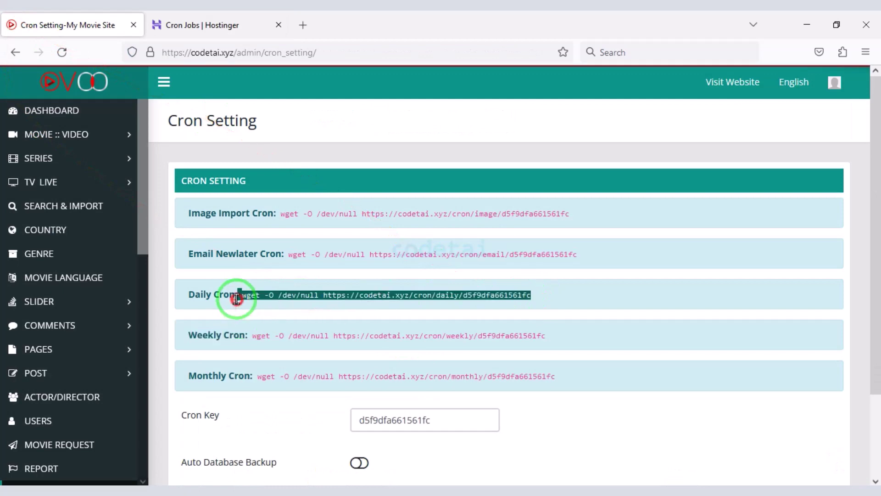
- Save the Daily Cron job on the once-a-day preset with every minute
{"action": "right_click", "coordinate": [236, 298]}
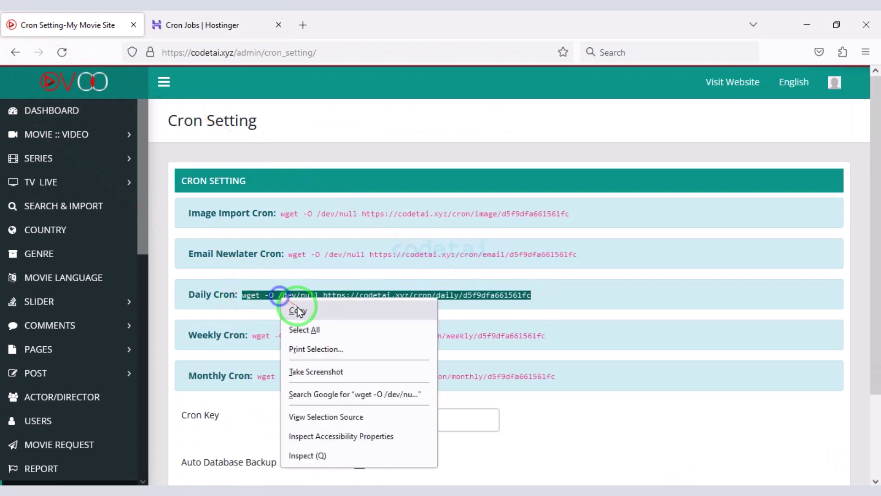
{"action": "left_click", "coordinate": [295, 309]}
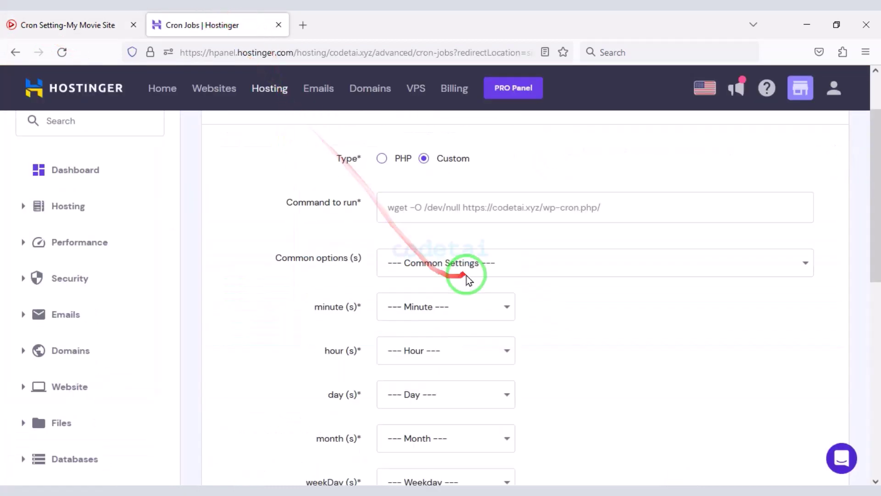
{"action": "scroll", "coordinate": [464, 271], "scroll_direction": "up", "scroll_amount": 1}
{"action": "right_click", "coordinate": [451, 219]}
{"action": "left_click", "coordinate": [490, 305]}
{"action": "left_click", "coordinate": [482, 273]}
{"action": "left_click", "coordinate": [461, 380]}
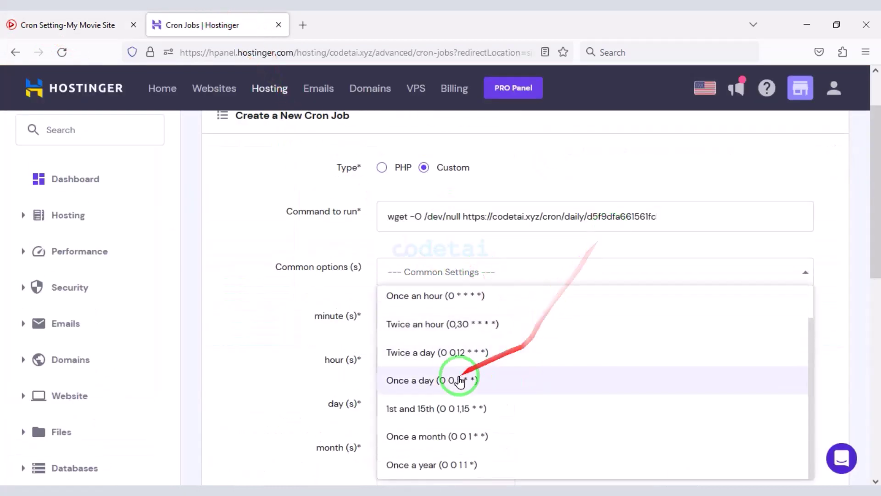
{"action": "scroll", "coordinate": [464, 322], "scroll_direction": "down", "scroll_amount": 2}
{"action": "left_click", "coordinate": [467, 253]}
{"action": "left_click", "coordinate": [466, 315]}
{"action": "scroll", "coordinate": [440, 321], "scroll_direction": "down", "scroll_amount": 3}
{"action": "left_click", "coordinate": [414, 348]}
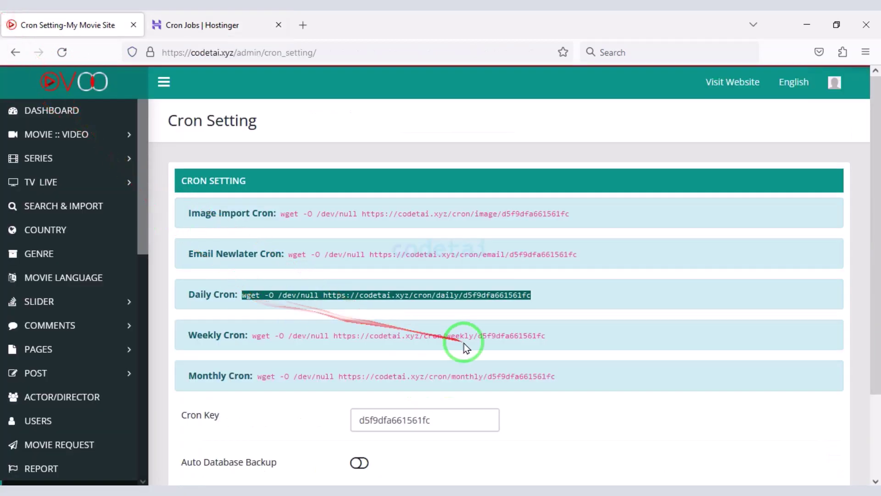
- Save the Weekly Cron job on the once-a-day preset with minute 7
{"action": "left_click_drag", "start_coordinate": [551, 334], "coordinate": [276, 335]}
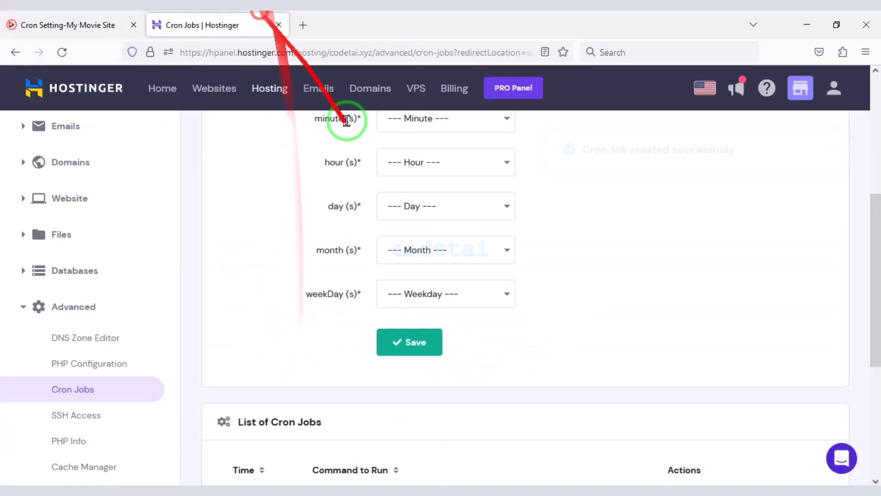
{"action": "scroll", "coordinate": [346, 121], "scroll_direction": "up", "scroll_amount": 5}
{"action": "right_click", "coordinate": [459, 291]}
{"action": "left_click", "coordinate": [491, 373]}
{"action": "scroll", "coordinate": [492, 374], "scroll_direction": "down", "scroll_amount": 2}
{"action": "left_click", "coordinate": [498, 268]}
{"action": "scroll", "coordinate": [501, 360], "scroll_direction": "down", "scroll_amount": 1}
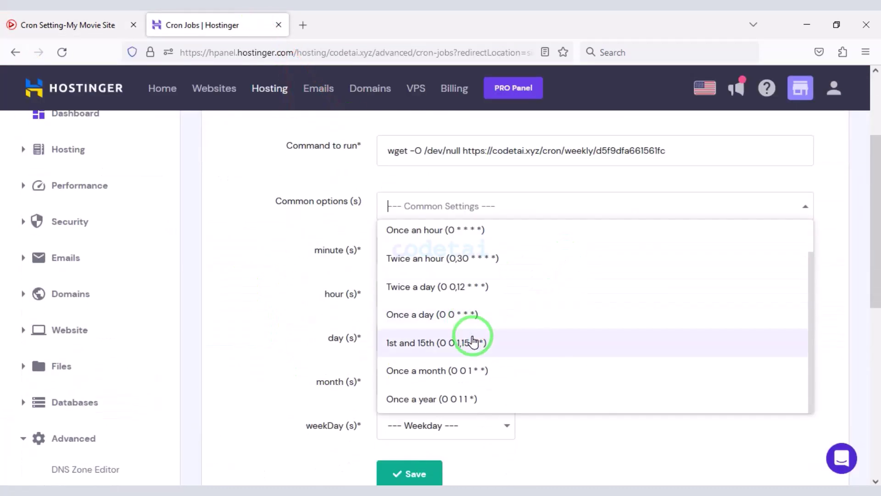
{"action": "left_click", "coordinate": [464, 321]}
{"action": "left_click", "coordinate": [461, 255]}
{"action": "scroll", "coordinate": [475, 412], "scroll_direction": "down", "scroll_amount": 3}
{"action": "scroll", "coordinate": [475, 411], "scroll_direction": "down", "scroll_amount": 2}
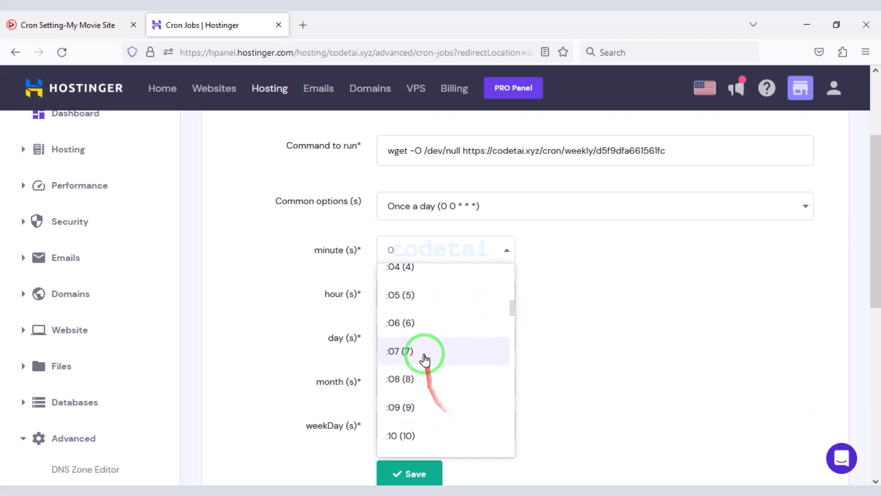
{"action": "left_click", "coordinate": [424, 356]}
{"action": "scroll", "coordinate": [413, 367], "scroll_direction": "down", "scroll_amount": 2}
{"action": "left_click", "coordinate": [409, 414]}
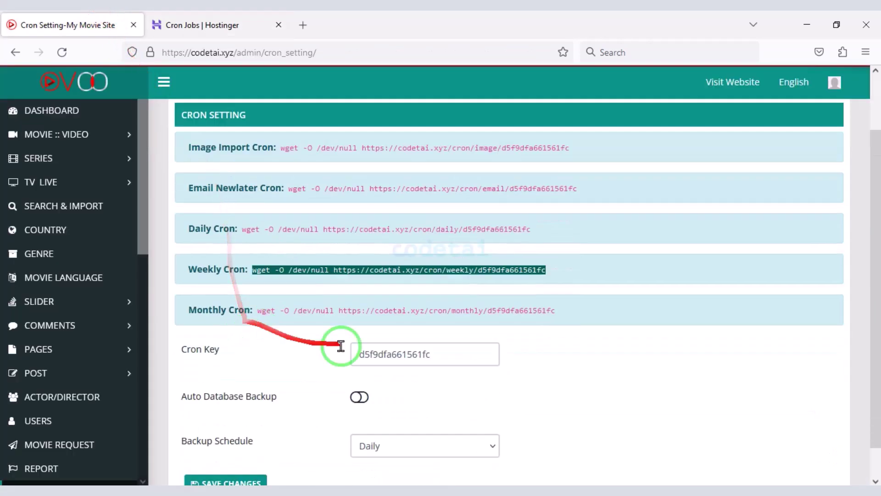
- Replace the command with the Monthly Cron command and save it on the once-a-month preset, every 15 minutes
{"action": "left_click_drag", "start_coordinate": [557, 311], "coordinate": [259, 317]}
{"action": "right_click", "coordinate": [259, 317]}
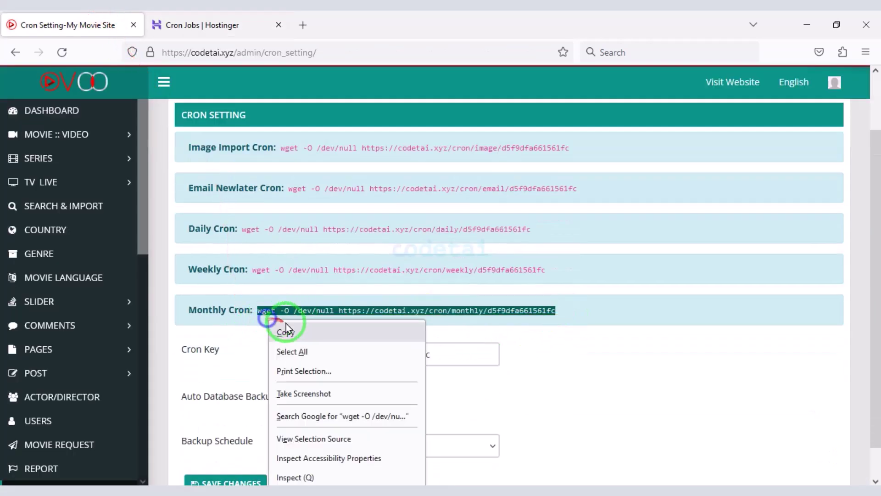
{"action": "left_click", "coordinate": [285, 332]}
{"action": "left_click", "coordinate": [218, 25]}
{"action": "triple_click", "coordinate": [436, 216]}
{"action": "right_click", "coordinate": [436, 220]}
{"action": "left_click", "coordinate": [468, 315]}
{"action": "left_click", "coordinate": [476, 280]}
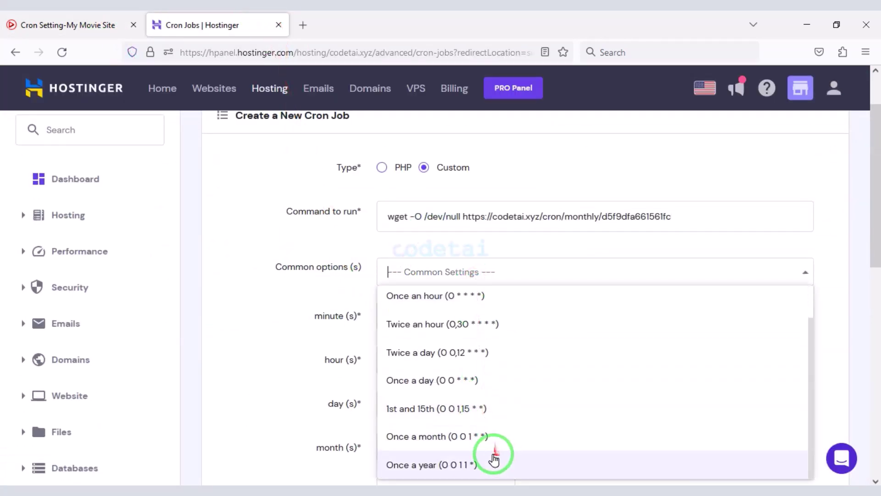
{"action": "left_click", "coordinate": [489, 436]}
{"action": "scroll", "coordinate": [463, 275], "scroll_direction": "down", "scroll_amount": 2}
{"action": "left_click", "coordinate": [462, 250]}
{"action": "scroll", "coordinate": [457, 299], "scroll_direction": "up", "scroll_amount": 3}
{"action": "left_click", "coordinate": [458, 274]}
{"action": "scroll", "coordinate": [460, 333], "scroll_direction": "down", "scroll_amount": 3}
{"action": "left_click", "coordinate": [409, 333]}
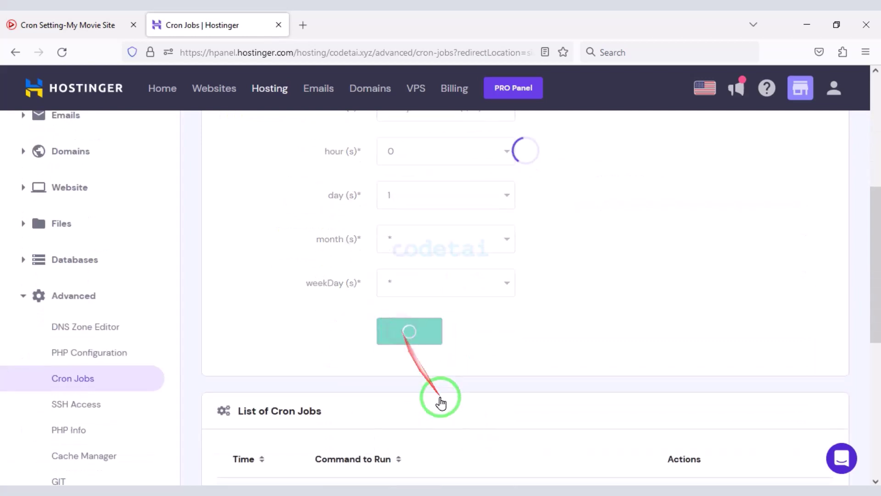
{"action": "scroll", "coordinate": [441, 401], "scroll_direction": "down", "scroll_amount": 5}
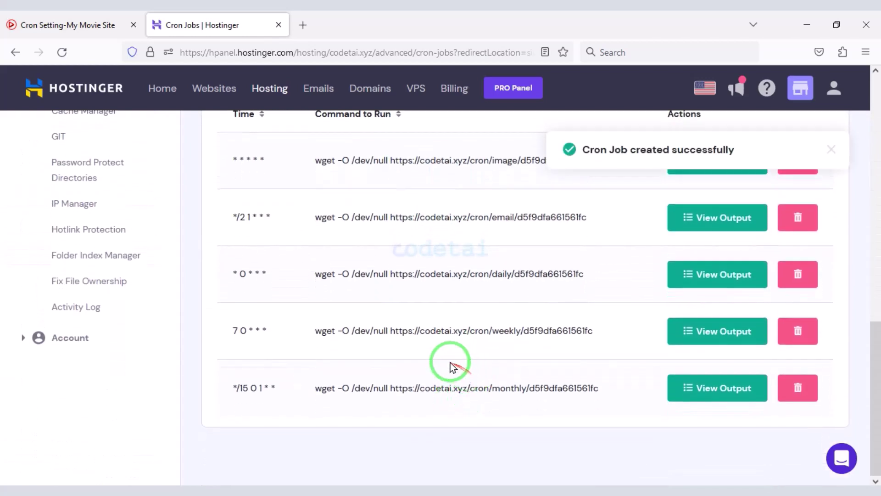
- Return to the OVOO tab and open the Language Setting page
{"action": "left_click", "coordinate": [69, 25]}
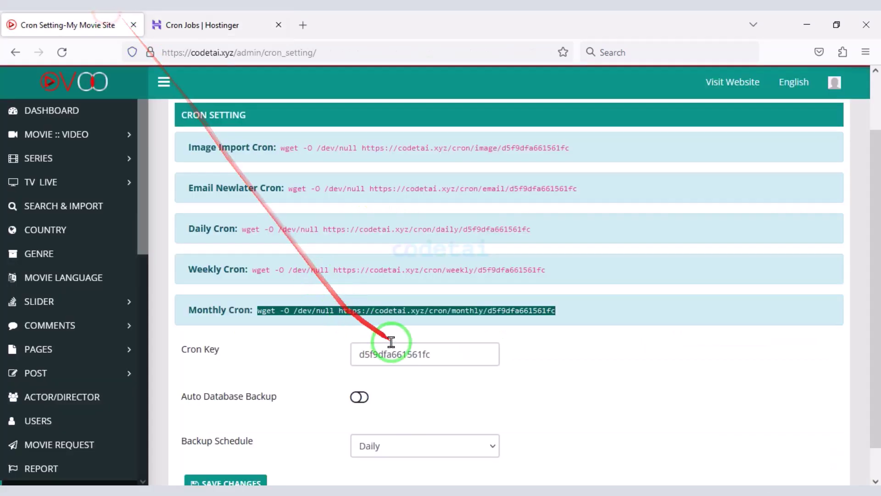
{"action": "left_click", "coordinate": [251, 411]}
{"action": "scroll", "coordinate": [75, 365], "scroll_direction": "down", "scroll_amount": 3}
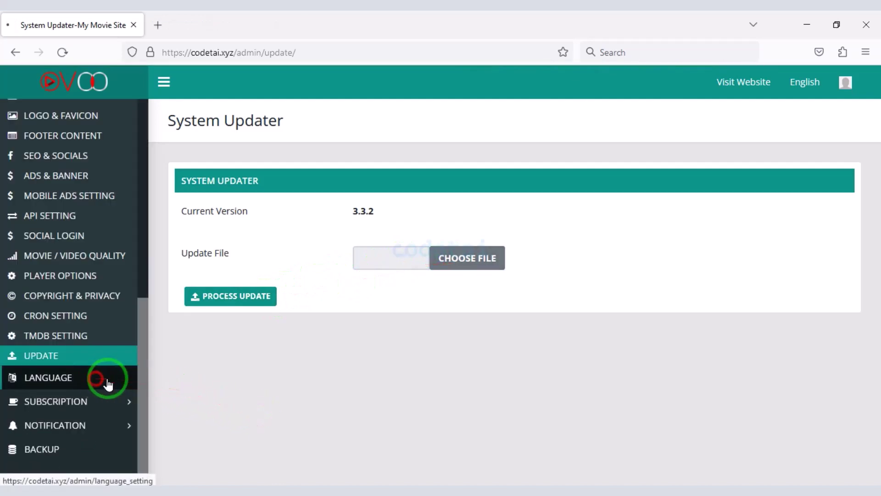
{"action": "left_click", "coordinate": [110, 378]}
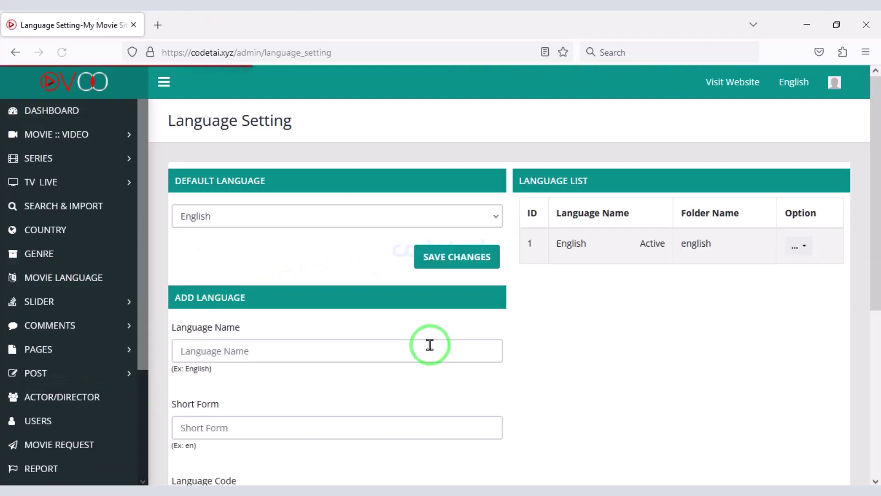
{"action": "scroll", "coordinate": [431, 345], "scroll_direction": "down", "scroll_amount": 4}
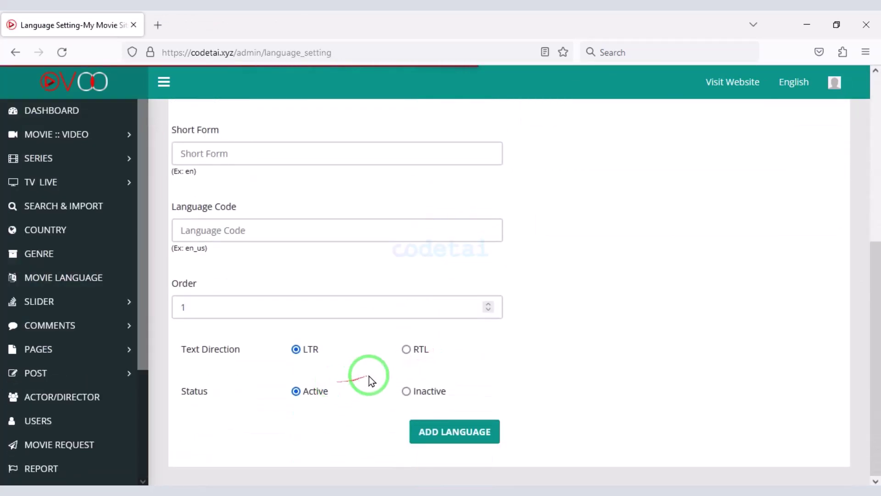
{"action": "scroll", "coordinate": [371, 380], "scroll_direction": "up", "scroll_amount": 6}
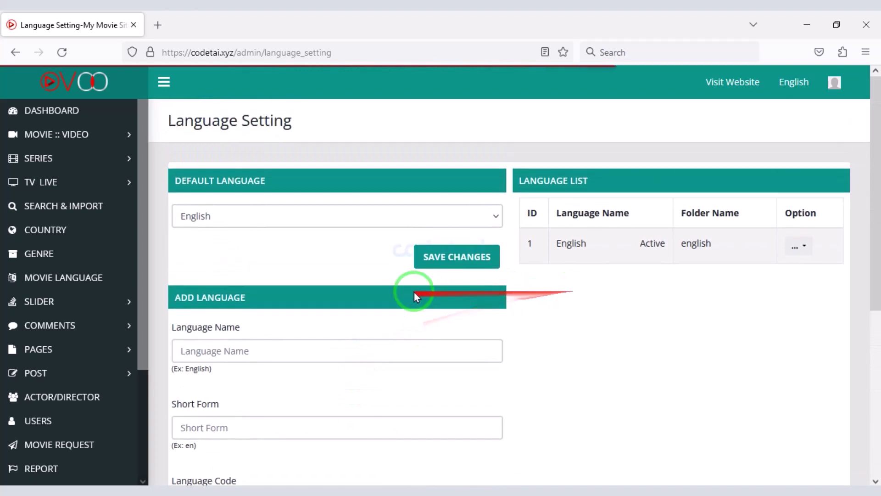
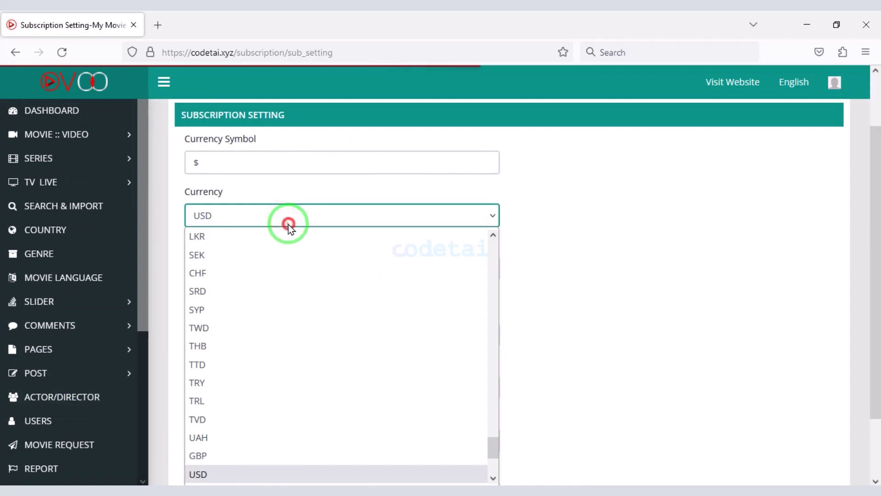
- Keep USD as the currency and open the OneSignal push notification settings under Notification > Setting
{"action": "left_click", "coordinate": [288, 225]}
{"action": "scroll", "coordinate": [298, 293], "scroll_direction": "down", "scroll_amount": 2}
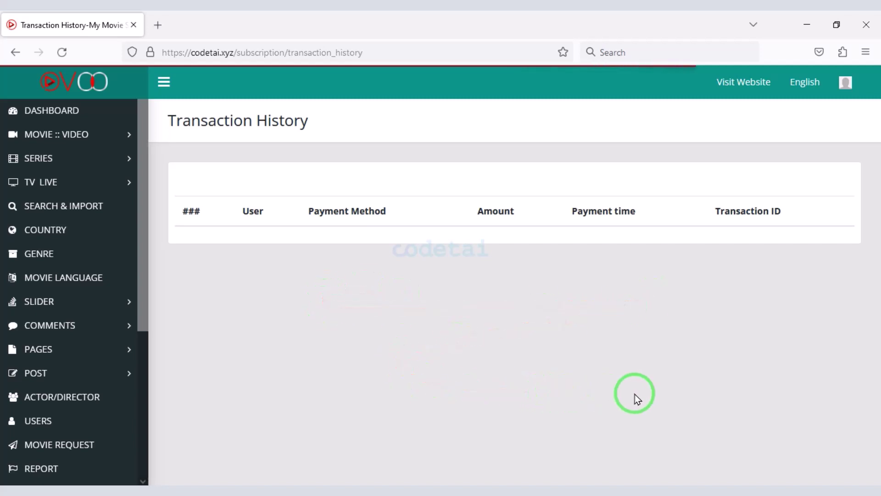
{"action": "left_click", "coordinate": [125, 422]}
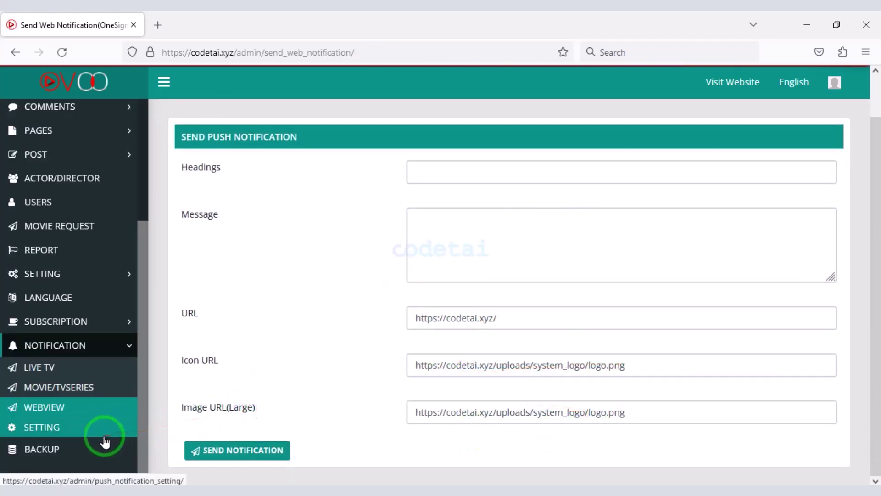
{"action": "left_click", "coordinate": [105, 438]}
{"action": "scroll", "coordinate": [394, 358], "scroll_direction": "down", "scroll_amount": 3}
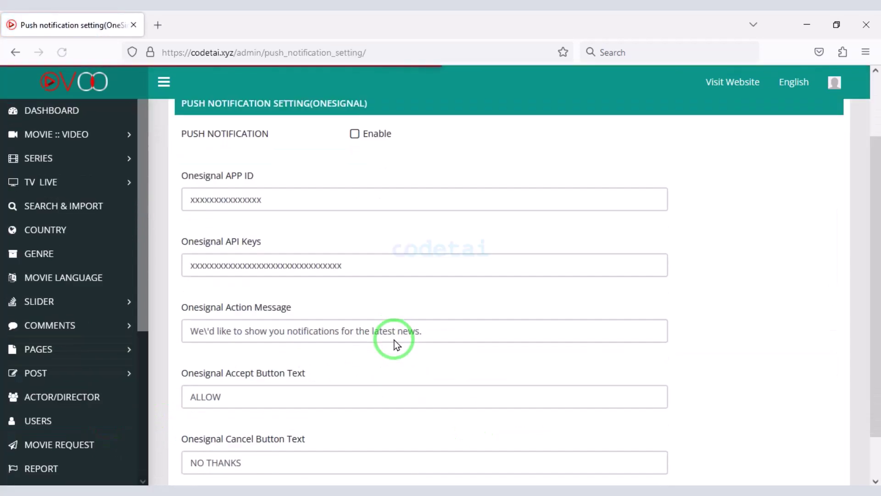
{"action": "scroll", "coordinate": [457, 378], "scroll_direction": "up", "scroll_amount": 3}
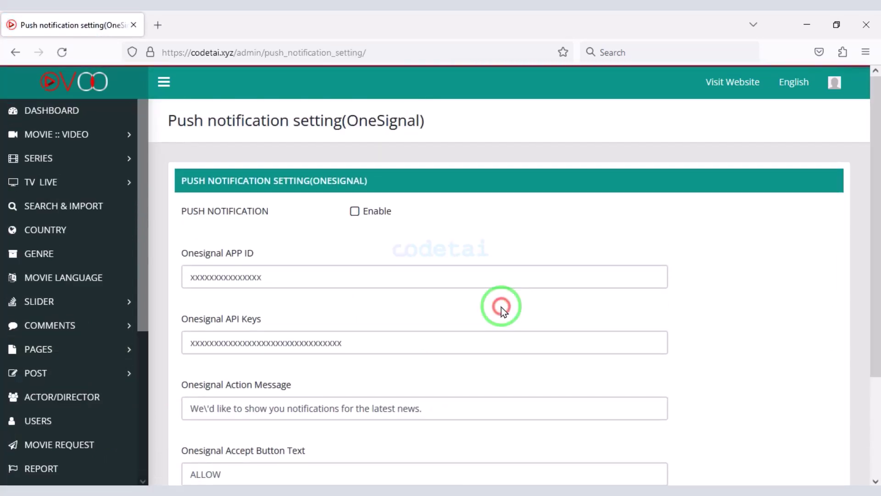
- Search Google for 'onesignal' in a new browser tab
{"action": "left_click", "coordinate": [159, 25]}
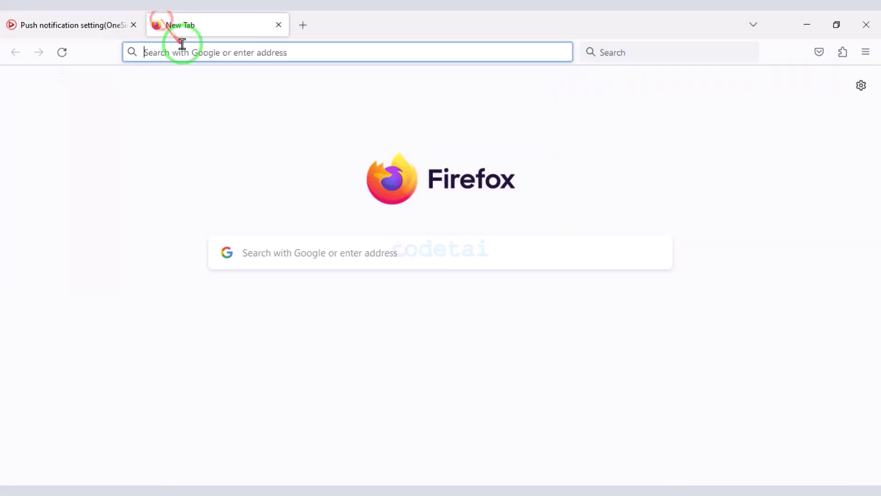
{"action": "type", "text": "onesignal"}
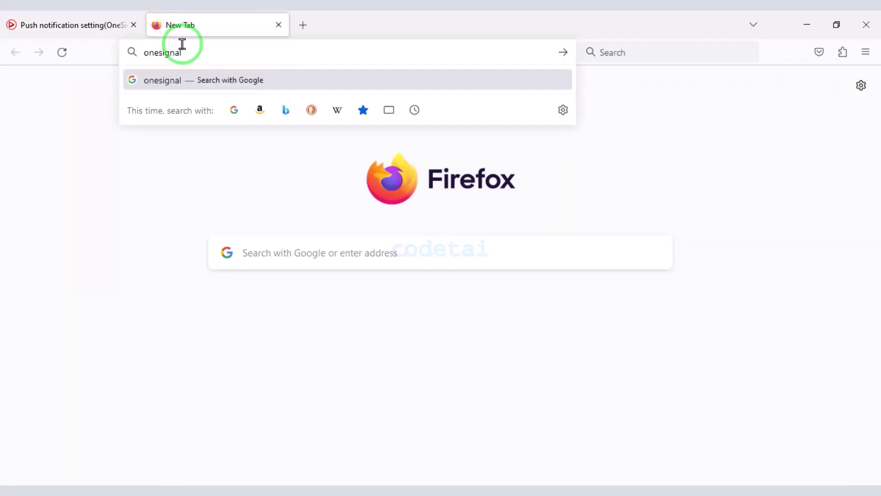
{"action": "key", "text": "Return"}
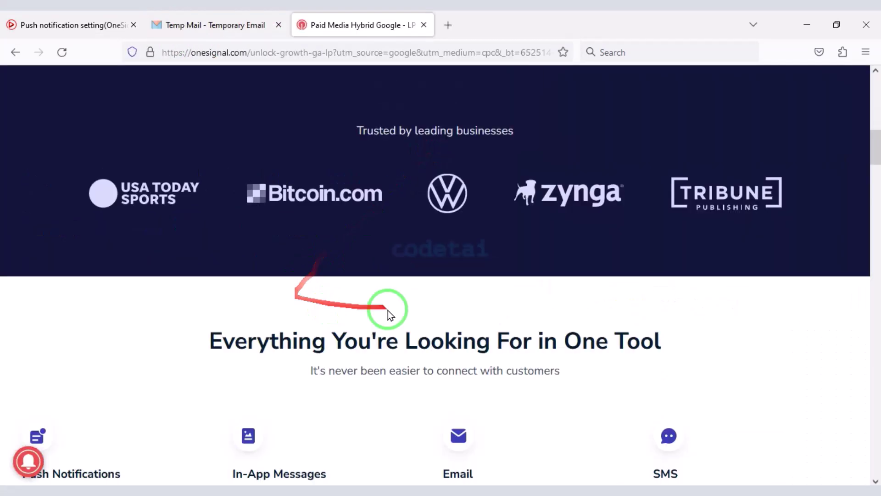
{"action": "scroll", "coordinate": [388, 311], "scroll_direction": "down", "scroll_amount": 15}
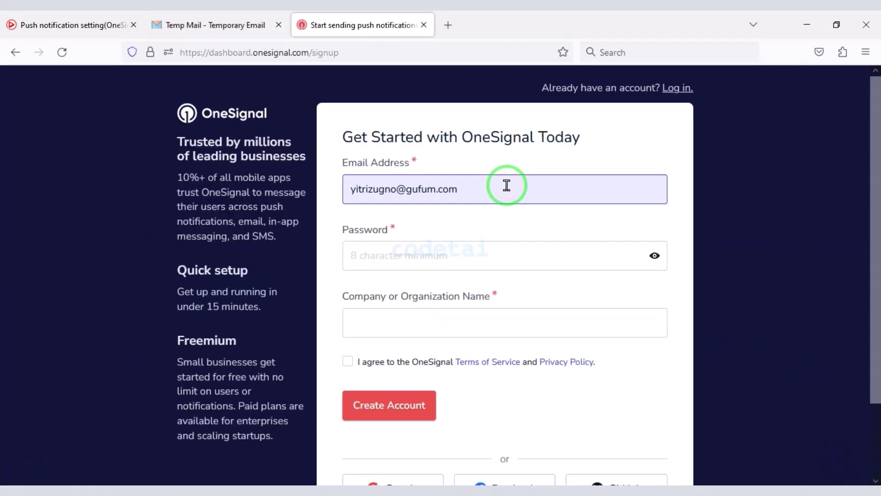
- Register a OneSignal account for company Codetai, accepting the terms and skipping the plans page
{"action": "left_click", "coordinate": [450, 255]}
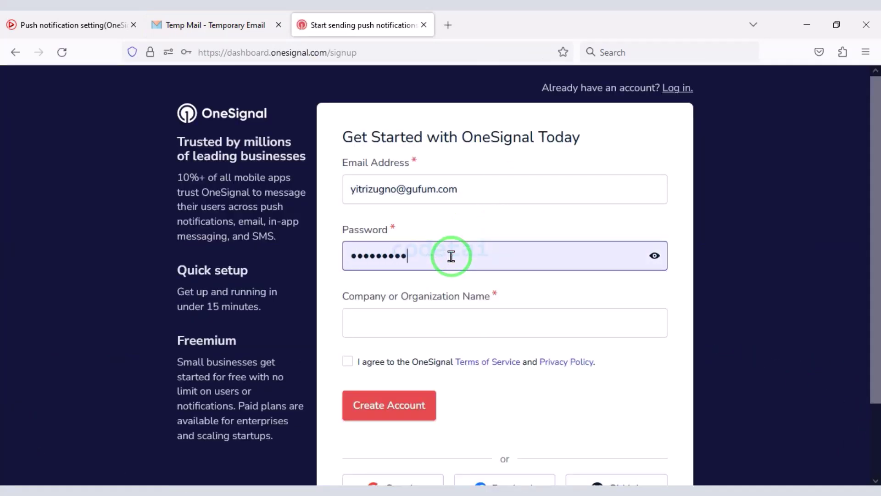
{"action": "left_click", "coordinate": [425, 320]}
{"action": "type", "text": "Codetai"}
{"action": "left_click", "coordinate": [347, 362]}
{"action": "left_click", "coordinate": [389, 405]}
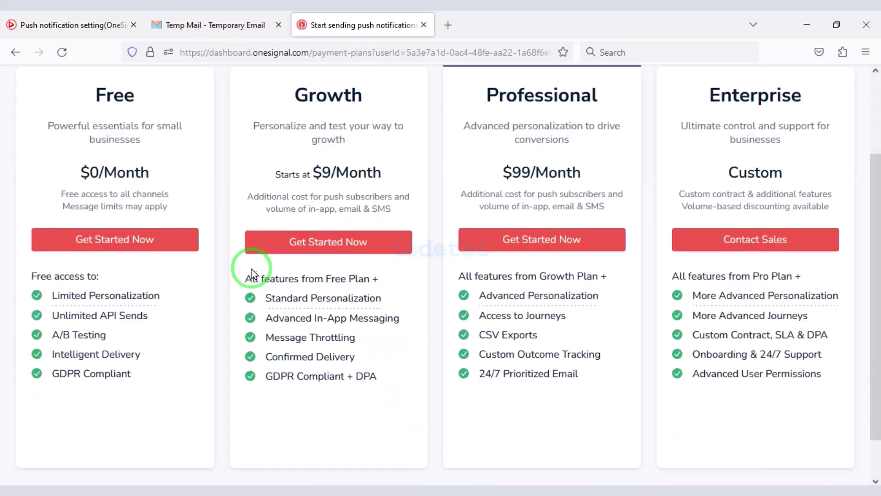
{"action": "scroll", "coordinate": [124, 195], "scroll_direction": "down", "scroll_amount": 2}
{"action": "left_click", "coordinate": [124, 195]}
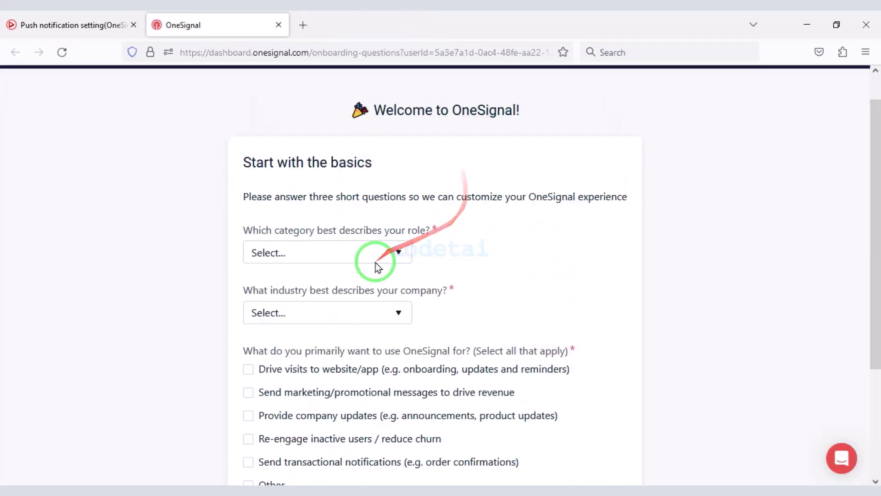
- Set role to Product and industry to Media / News, and create the Codetai Movie app
{"action": "left_click", "coordinate": [373, 260]}
{"action": "left_click", "coordinate": [318, 245]}
{"action": "left_click", "coordinate": [327, 159]}
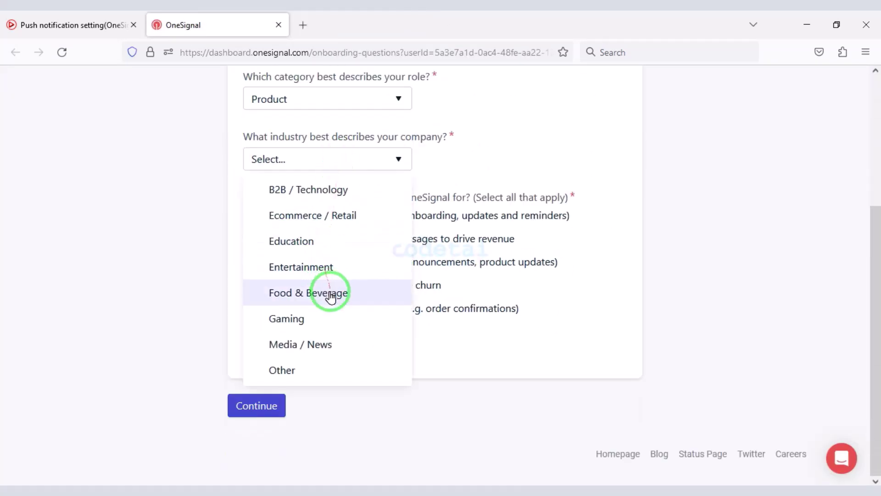
{"action": "left_click", "coordinate": [334, 344]}
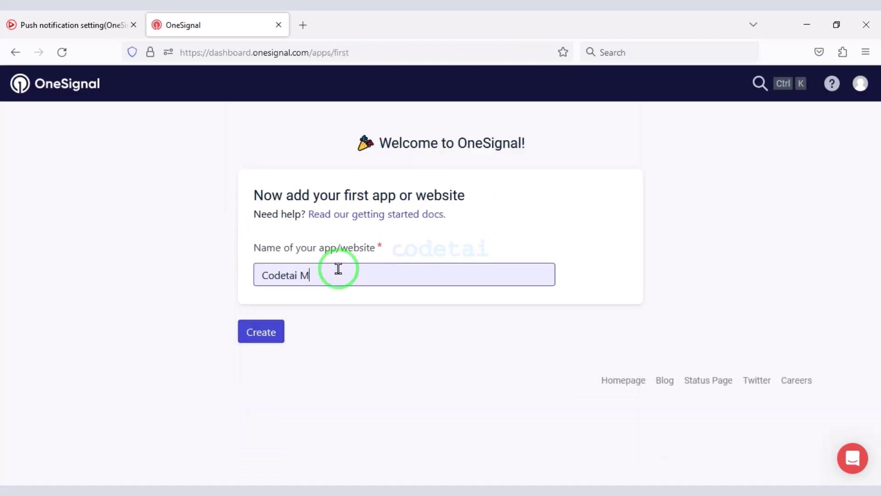
{"action": "left_click", "coordinate": [261, 331]}
- Choose Web push notifications and enter Codetai as the site name
{"action": "left_click", "coordinate": [458, 205]}
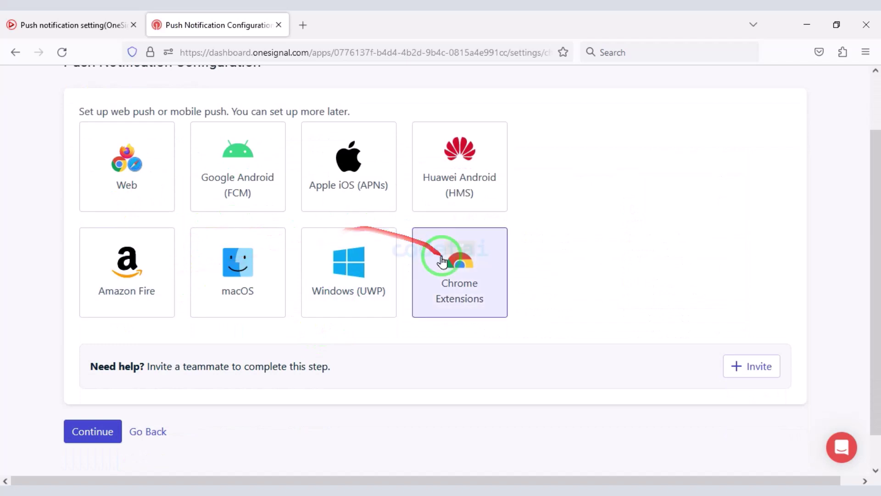
{"action": "left_click", "coordinate": [125, 163]}
{"action": "scroll", "coordinate": [281, 282], "scroll_direction": "down", "scroll_amount": 1}
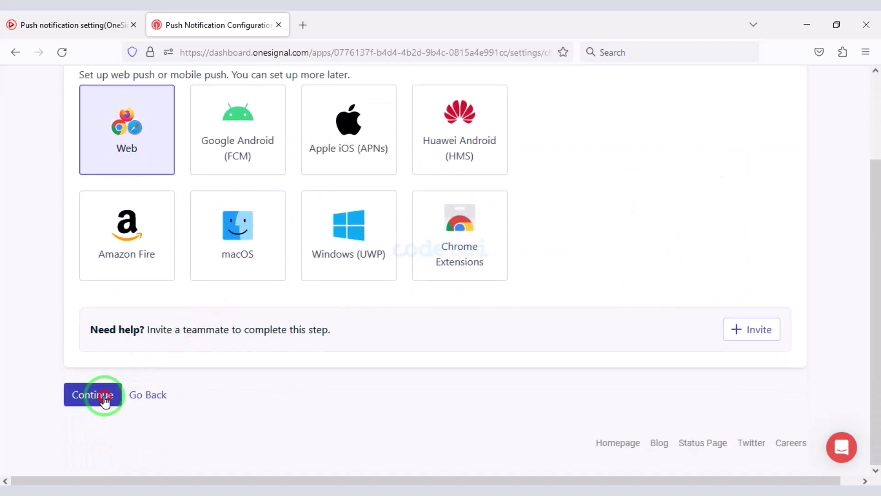
{"action": "left_click", "coordinate": [104, 396]}
{"action": "scroll", "coordinate": [324, 339], "scroll_direction": "down", "scroll_amount": 4}
{"action": "left_click", "coordinate": [256, 256]}
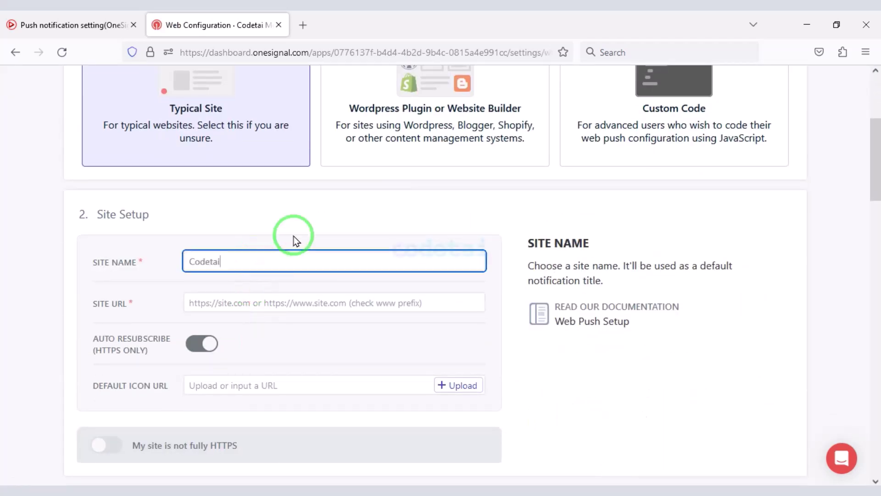
{"action": "type", "text": "Codetai"}
- Copy the admin site address and paste it as the OneSignal Site URL
{"action": "key", "text": "ctrl+Tab"}
{"action": "right_click", "coordinate": [196, 60]}
{"action": "left_click", "coordinate": [220, 114]}
{"action": "key", "text": "ctrl+Tab"}
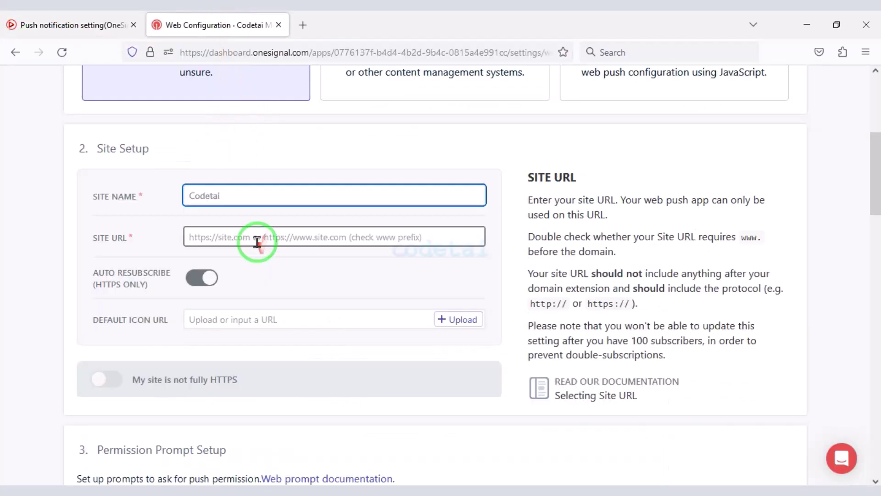
{"action": "left_click", "coordinate": [256, 240]}
{"action": "type", "text": "https://codetai.xyz"}
{"action": "scroll", "coordinate": [291, 326], "scroll_direction": "down", "scroll_amount": 2}
- Upload the favicon image as the default notification icon
{"action": "left_click", "coordinate": [431, 251]}
{"action": "left_click", "coordinate": [514, 334]}
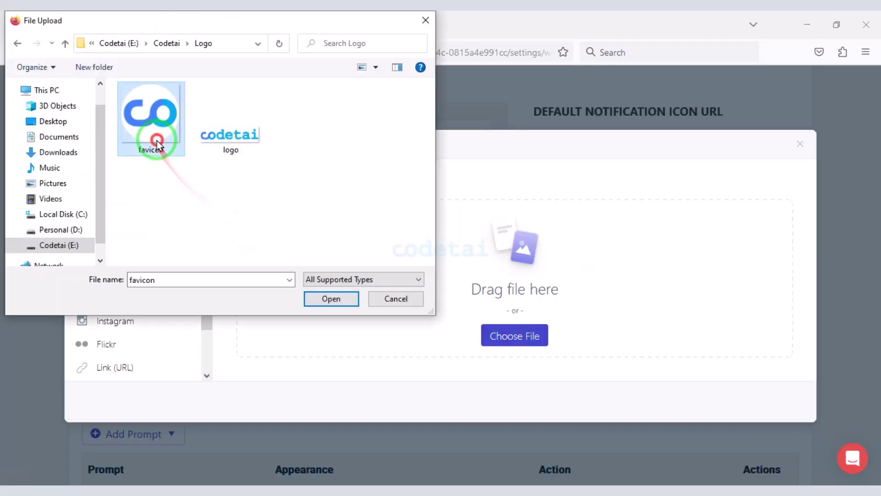
{"action": "left_click", "coordinate": [329, 297]}
{"action": "left_click", "coordinate": [787, 399]}
- Mark the site as not fully HTTPS and save the web push configuration
{"action": "scroll", "coordinate": [291, 275], "scroll_direction": "down", "scroll_amount": 3}
{"action": "left_click", "coordinate": [108, 182]}
{"action": "scroll", "coordinate": [113, 188], "scroll_direction": "down", "scroll_amount": 12}
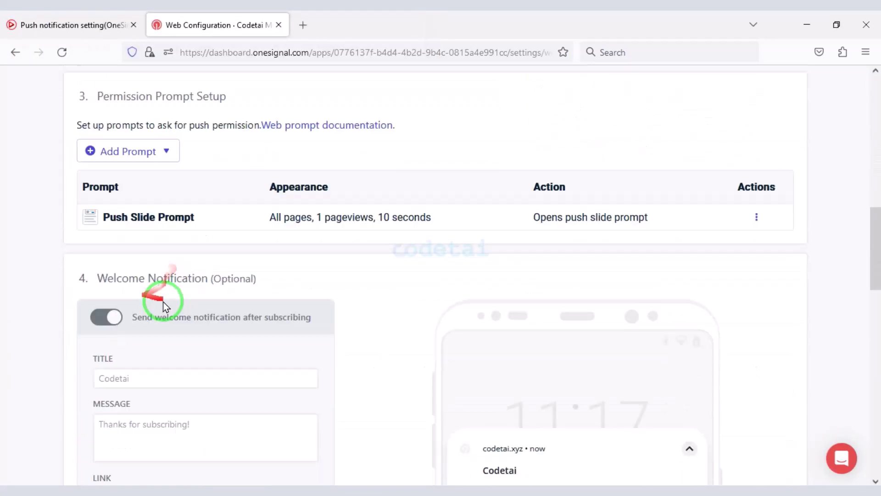
{"action": "scroll", "coordinate": [203, 313], "scroll_direction": "down", "scroll_amount": 4}
{"action": "left_click", "coordinate": [80, 405]}
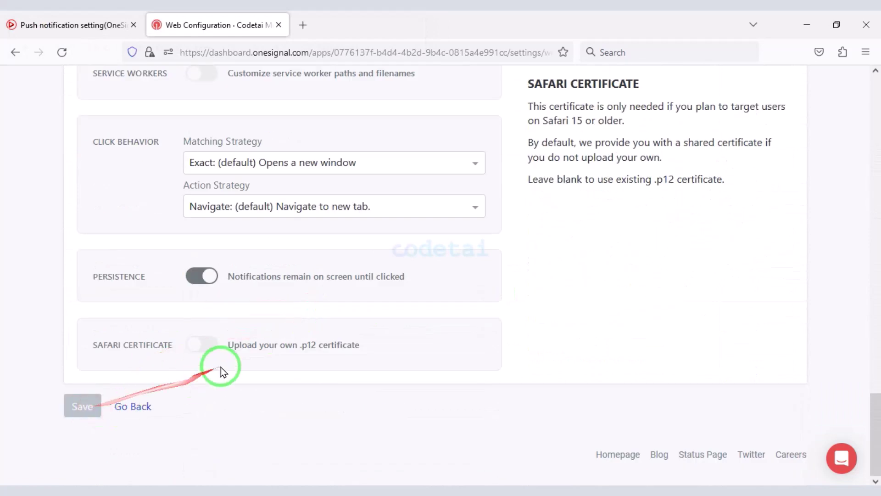
- Open the Codetai Movie app dashboard, step through the setup checklist and choose Complete Later
{"action": "left_click", "coordinate": [15, 52]}
{"action": "left_click", "coordinate": [759, 254]}
{"action": "left_click", "coordinate": [799, 282]}
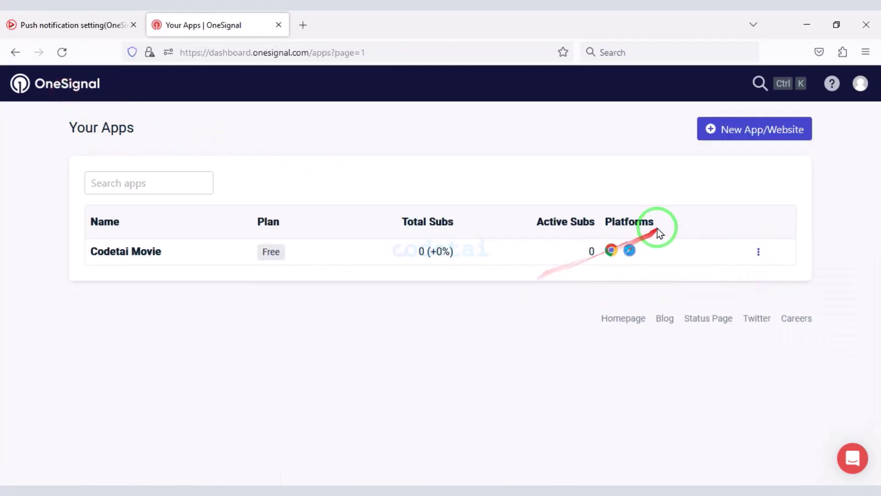
{"action": "left_click", "coordinate": [217, 133]}
{"action": "left_click", "coordinate": [229, 252]}
{"action": "left_click", "coordinate": [246, 311]}
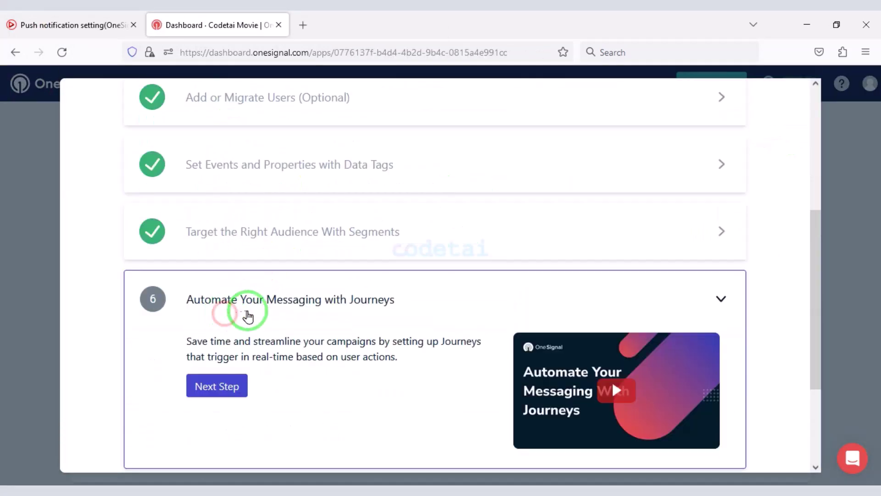
{"action": "left_click", "coordinate": [216, 386]}
{"action": "left_click", "coordinate": [210, 366]}
{"action": "left_click", "coordinate": [751, 448]}
- Copy the App ID from Settings > Keys & IDs and select the admin App ID field
{"action": "left_click", "coordinate": [633, 96]}
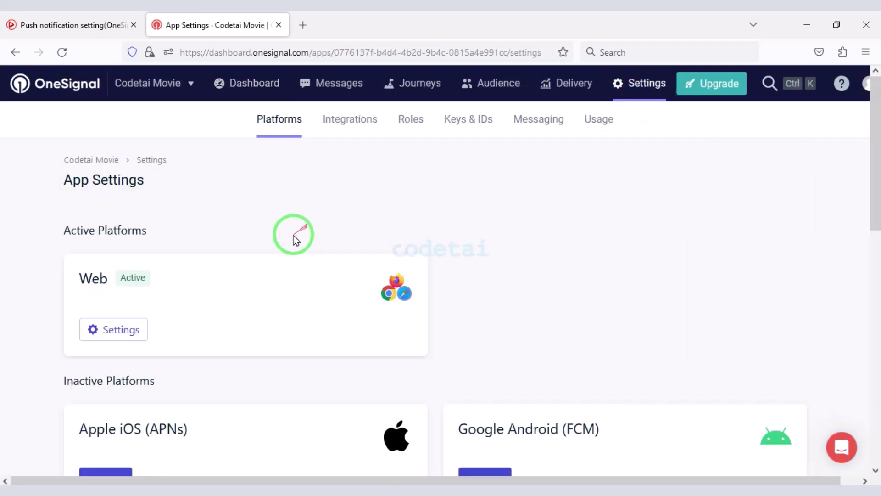
{"action": "left_click", "coordinate": [464, 118]}
{"action": "left_click", "coordinate": [280, 277]}
{"action": "left_click", "coordinate": [88, 21]}
{"action": "left_click_drag", "start_coordinate": [264, 277], "coordinate": [142, 268]}
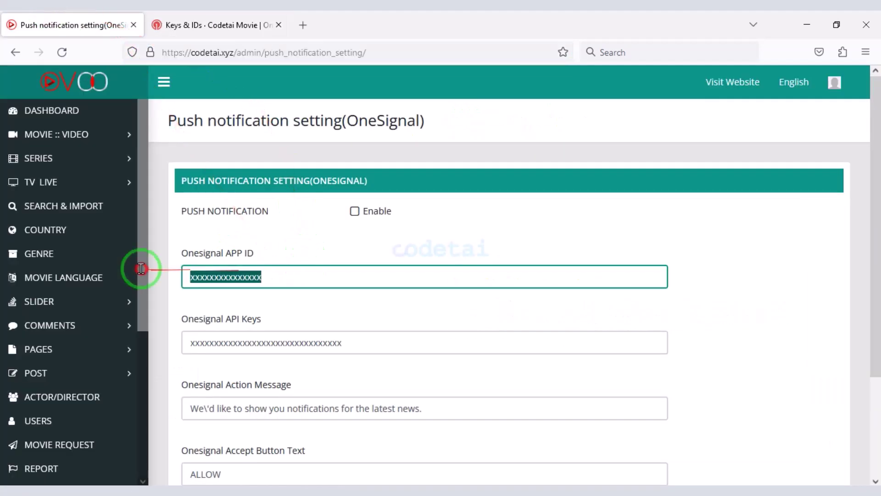
- Paste the OneSignal App ID and REST API key into the admin push notification fields
{"action": "right_click", "coordinate": [275, 275]}
{"action": "left_click", "coordinate": [296, 131]}
{"action": "left_click", "coordinate": [216, 25]}
{"action": "left_click", "coordinate": [270, 262]}
{"action": "left_click", "coordinate": [73, 24]}
{"action": "left_click", "coordinate": [310, 349]}
{"action": "left_click_drag", "start_coordinate": [311, 349], "coordinate": [294, 344]}
{"action": "right_click", "coordinate": [294, 345]}
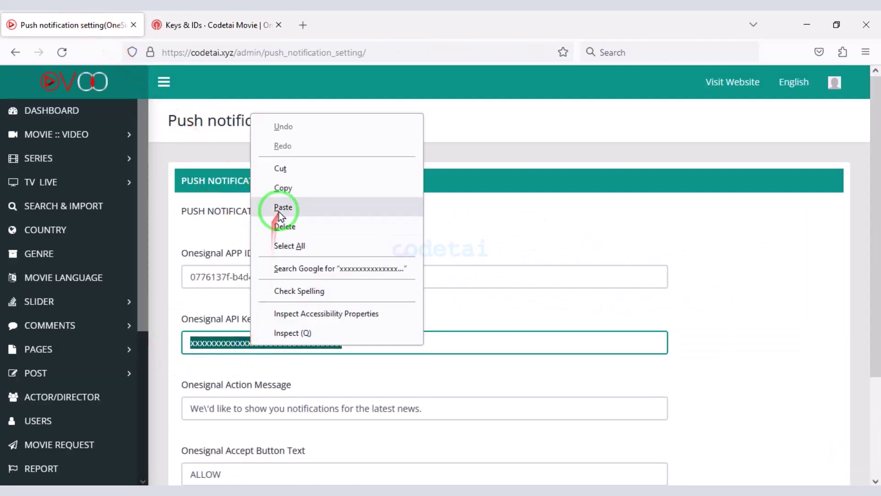
{"action": "left_click", "coordinate": [279, 212]}
- Save the push notification settings and dismiss the confirmation
{"action": "scroll", "coordinate": [350, 147], "scroll_direction": "down", "scroll_amount": 3}
{"action": "left_click", "coordinate": [234, 450]}
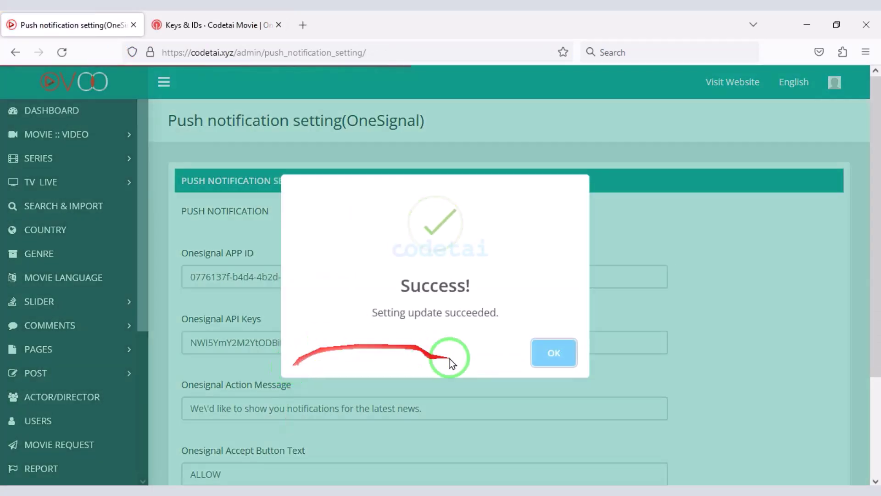
{"action": "left_click", "coordinate": [545, 346]}
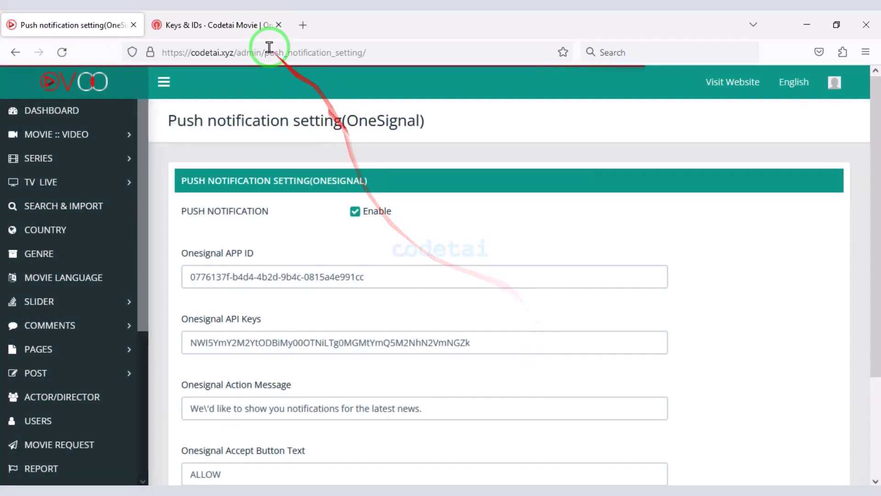
{"action": "scroll", "coordinate": [386, 358], "scroll_direction": "down", "scroll_amount": 3}
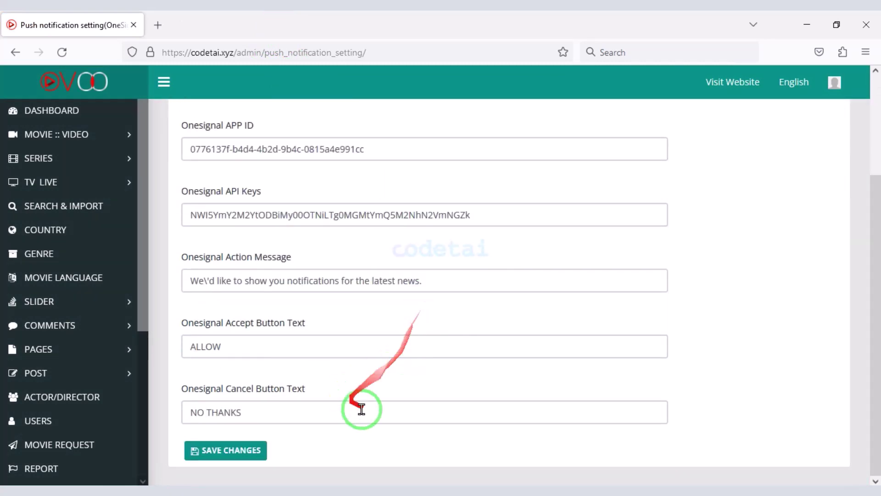
{"action": "scroll", "coordinate": [41, 399], "scroll_direction": "down", "scroll_amount": 5}
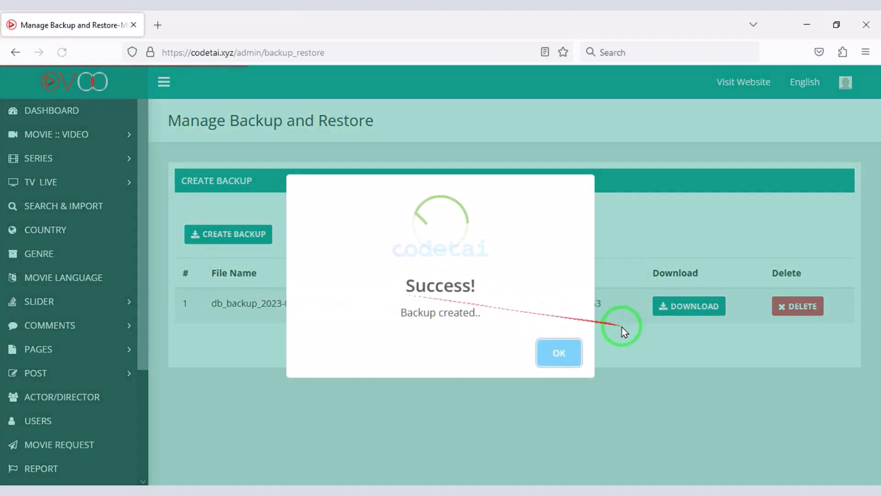
{"action": "left_click", "coordinate": [563, 355]}
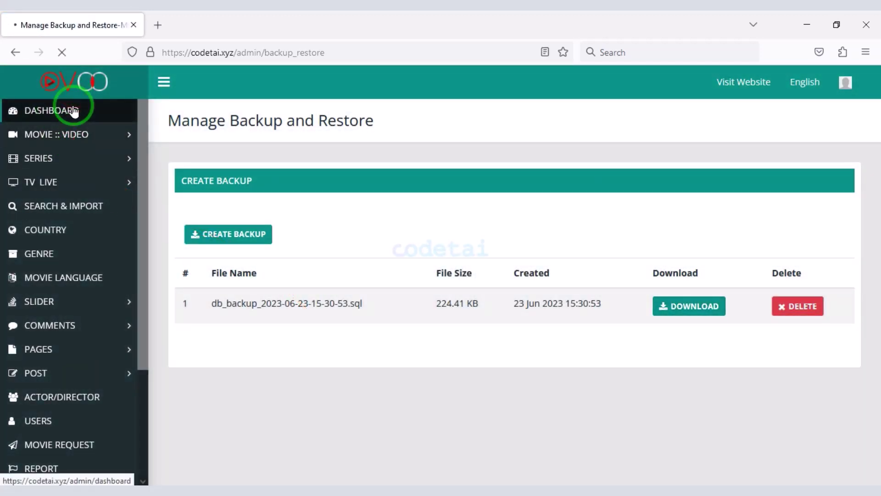
{"action": "scroll", "coordinate": [383, 326], "scroll_direction": "down", "scroll_amount": 3}
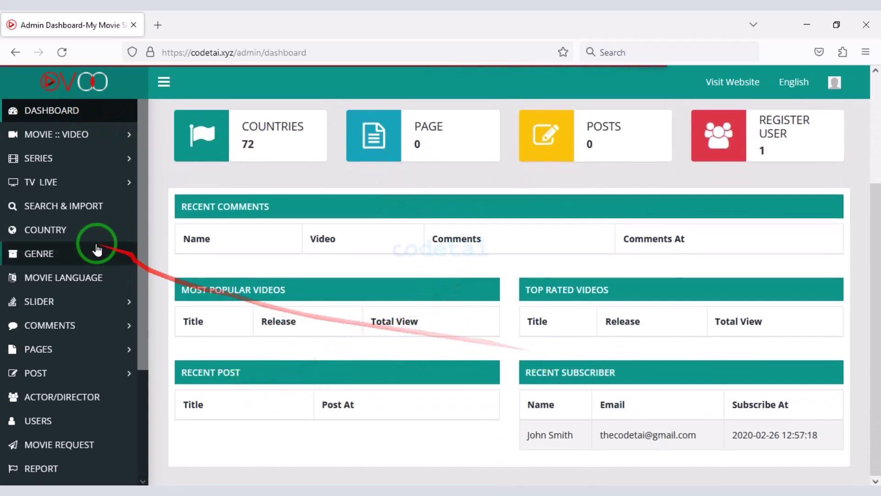
{"action": "scroll", "coordinate": [55, 253], "scroll_direction": "down", "scroll_amount": 3}
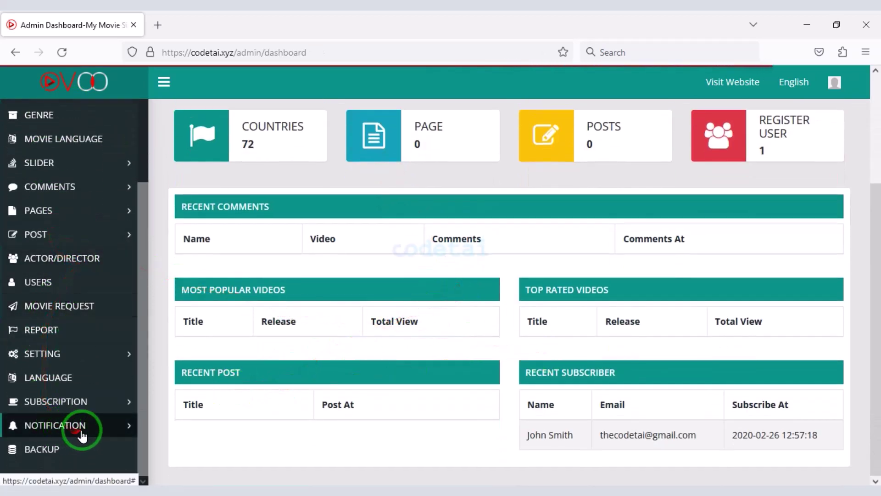
{"action": "scroll", "coordinate": [81, 435], "scroll_direction": "up", "scroll_amount": 6}
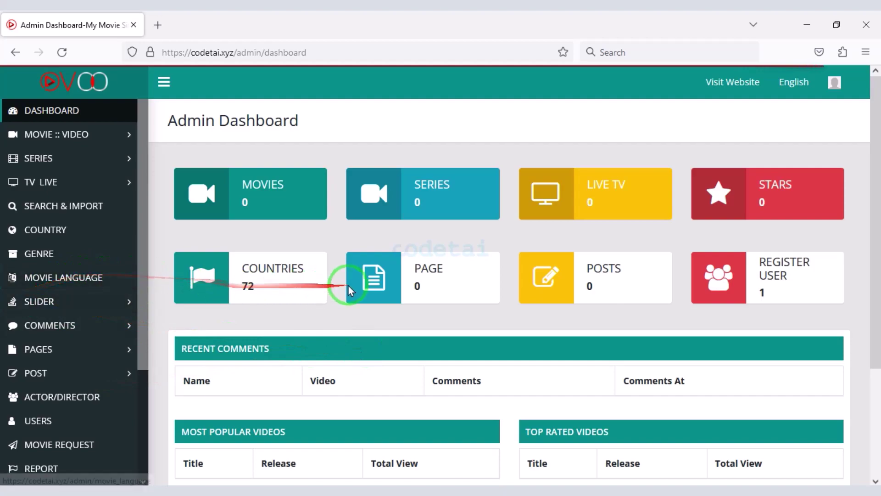
{"action": "scroll", "coordinate": [348, 286], "scroll_direction": "down", "scroll_amount": 3}
{"action": "scroll", "coordinate": [118, 324], "scroll_direction": "down", "scroll_amount": 3}
{"action": "scroll", "coordinate": [332, 335], "scroll_direction": "up", "scroll_amount": 3}
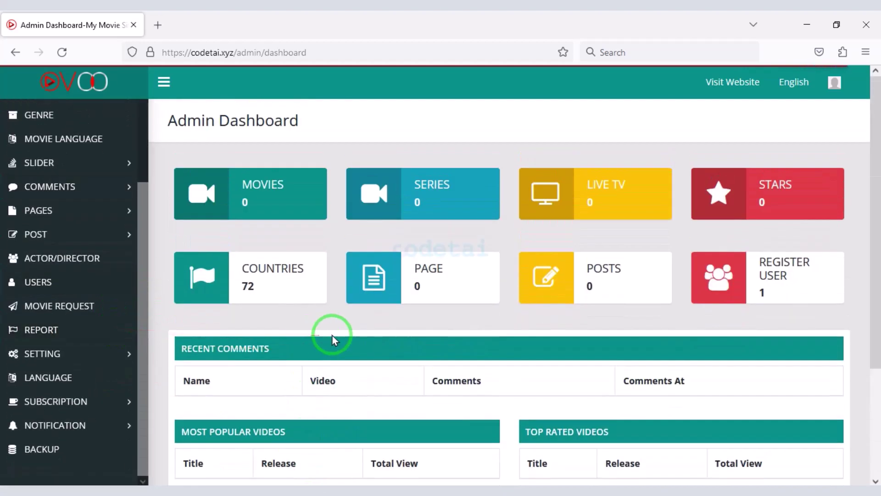
{"action": "scroll", "coordinate": [18, 331], "scroll_direction": "up", "scroll_amount": 3}
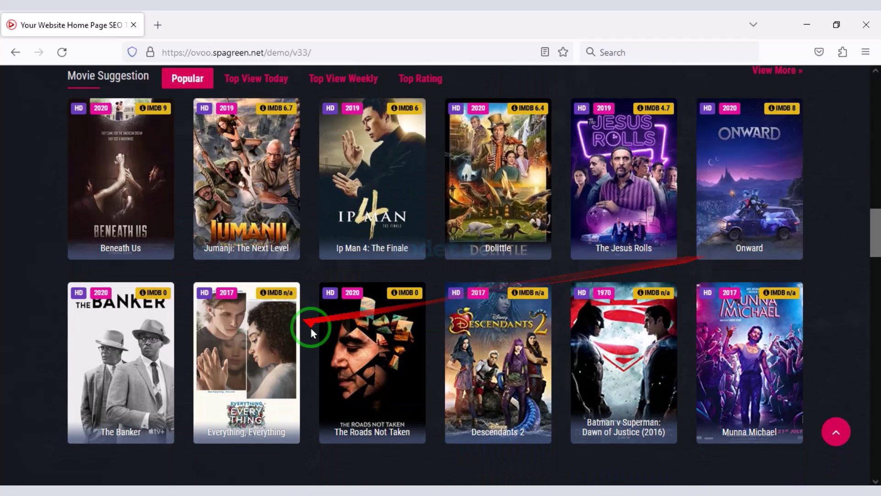
- View the user profile, subscription history and Upgrade Membership page
{"action": "scroll", "coordinate": [310, 325], "scroll_direction": "down", "scroll_amount": 5}
{"action": "scroll", "coordinate": [646, 388], "scroll_direction": "up", "scroll_amount": 15}
{"action": "left_click", "coordinate": [761, 92]}
{"action": "left_click", "coordinate": [722, 150]}
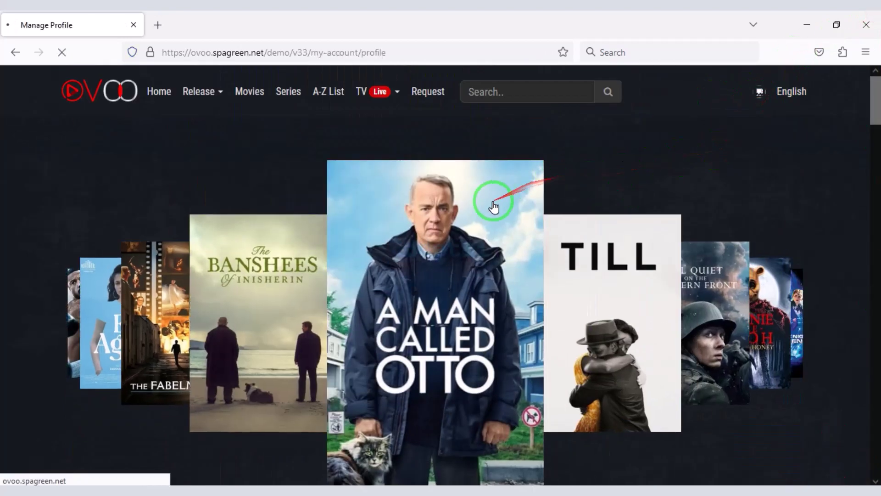
{"action": "left_click", "coordinate": [147, 202]}
{"action": "scroll", "coordinate": [333, 275], "scroll_direction": "up", "scroll_amount": 2}
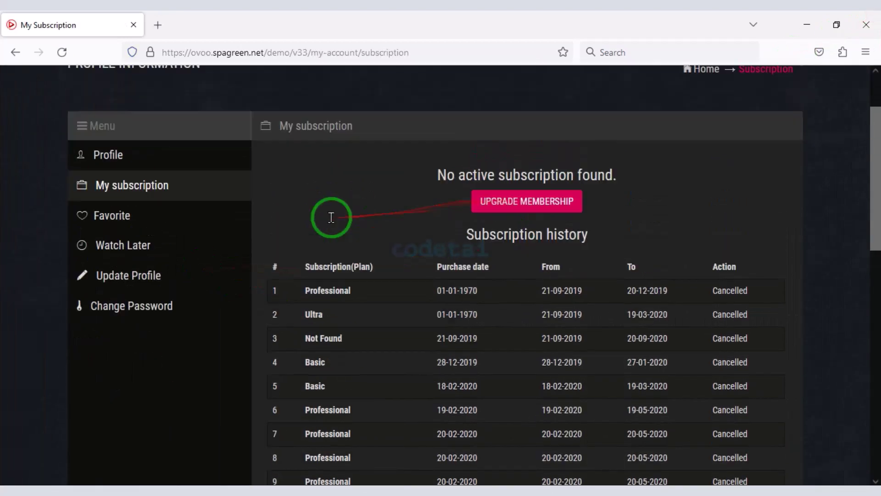
{"action": "left_click", "coordinate": [502, 216]}
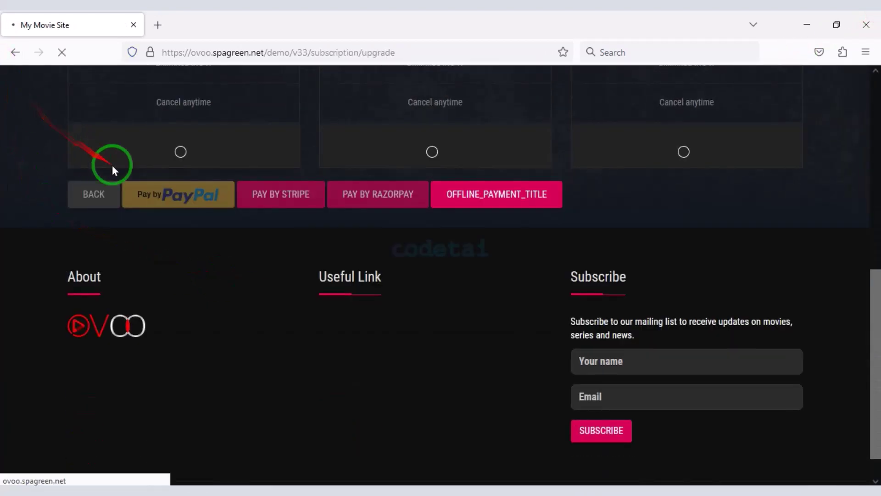
{"action": "left_click", "coordinate": [108, 190]}
- Remove a title from the Watch Later wish list
{"action": "left_click", "coordinate": [157, 252]}
{"action": "scroll", "coordinate": [710, 245], "scroll_direction": "down", "scroll_amount": 5}
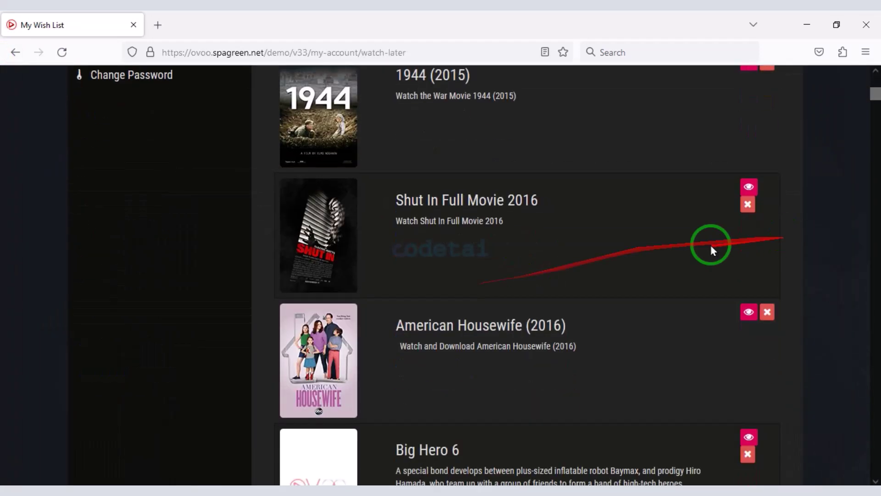
{"action": "scroll", "coordinate": [711, 244], "scroll_direction": "down", "scroll_amount": 8}
{"action": "left_click", "coordinate": [767, 171]}
{"action": "left_click", "coordinate": [406, 361]}
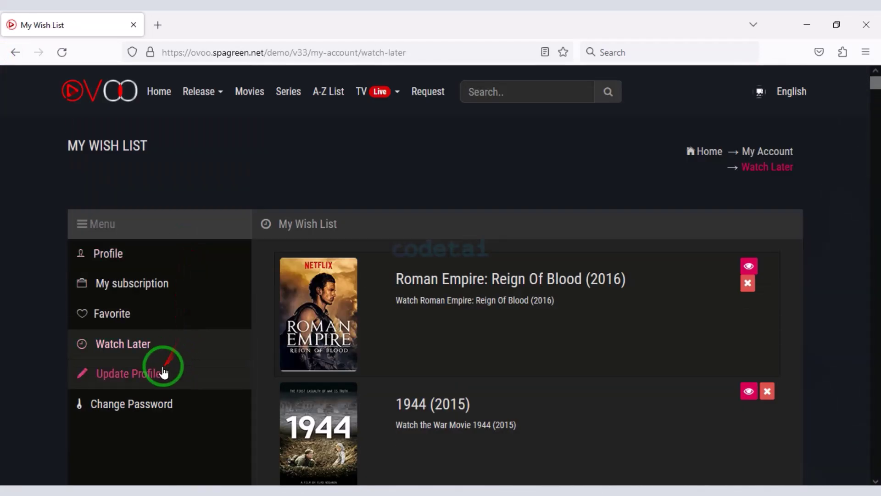
- Browse the favourite movies list and return to the site's home page
{"action": "left_click", "coordinate": [164, 371]}
{"action": "left_click", "coordinate": [147, 230]}
{"action": "scroll", "coordinate": [285, 312], "scroll_direction": "down", "scroll_amount": 8}
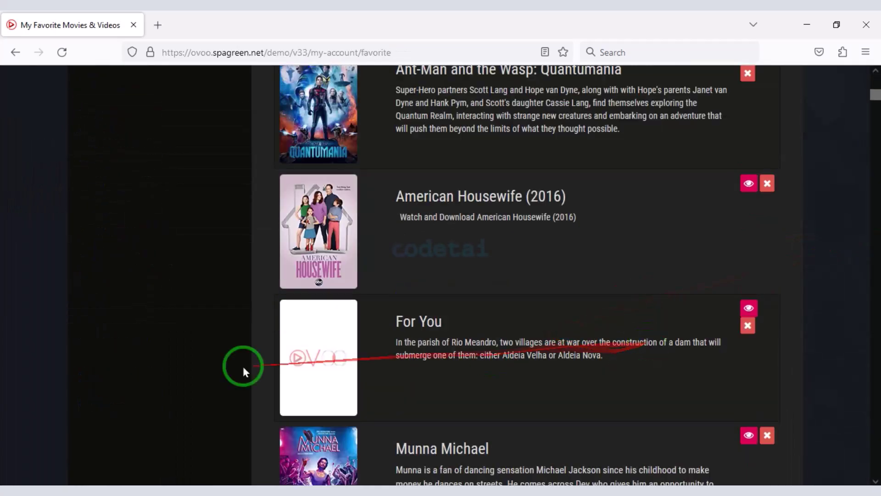
{"action": "scroll", "coordinate": [243, 371], "scroll_direction": "up", "scroll_amount": 10}
{"action": "left_click", "coordinate": [156, 91]}
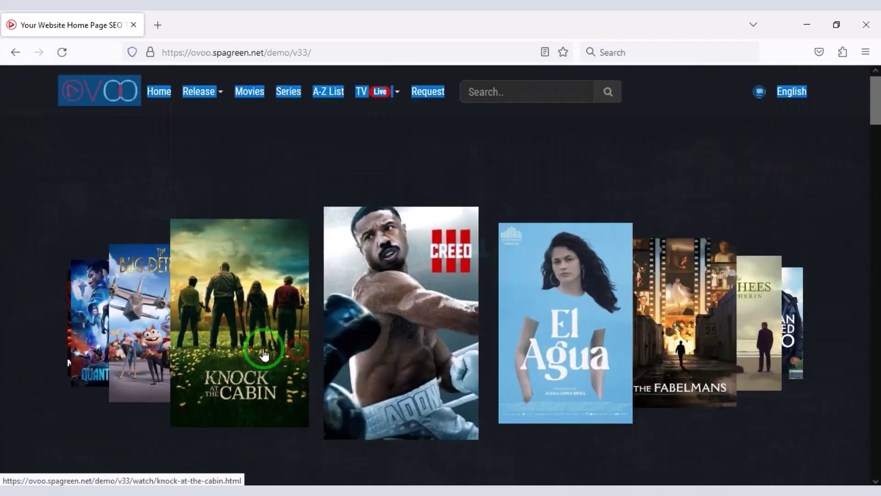